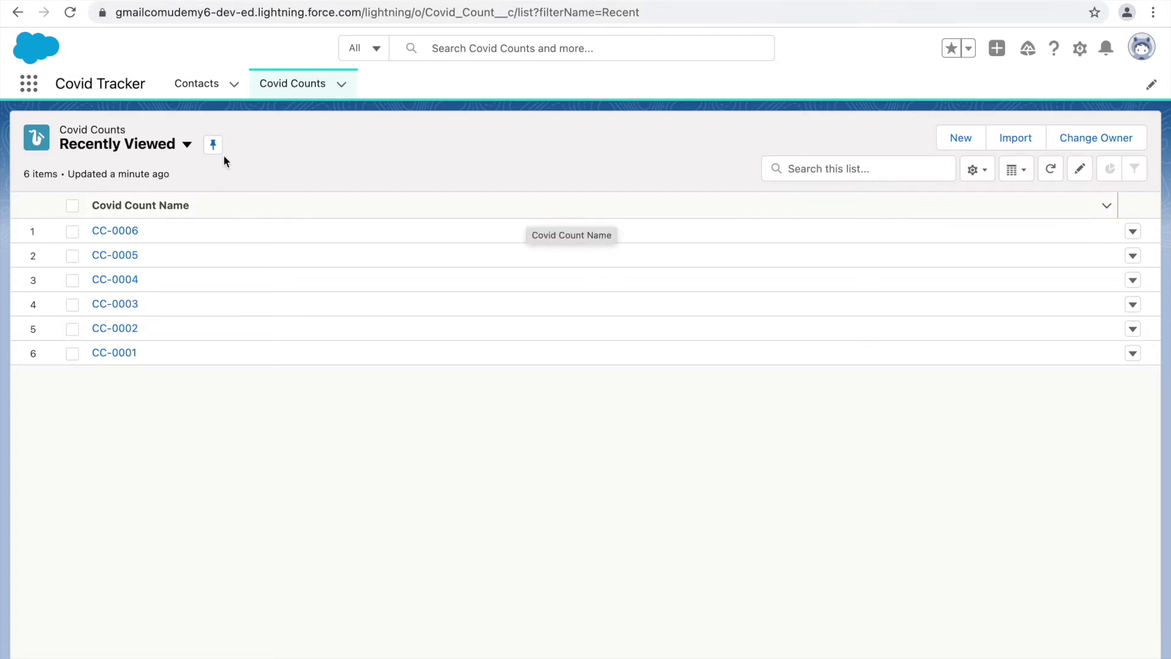
Check the Contacts list and return to Covid Counts to display its All list view
click(280, 91)
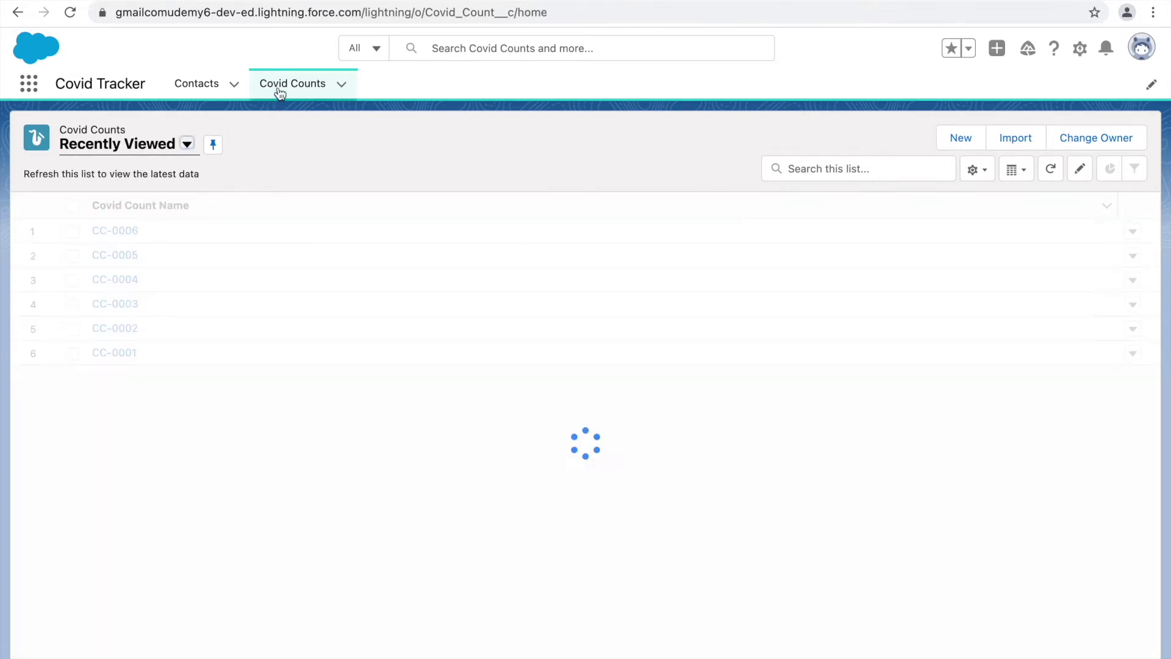
click(202, 90)
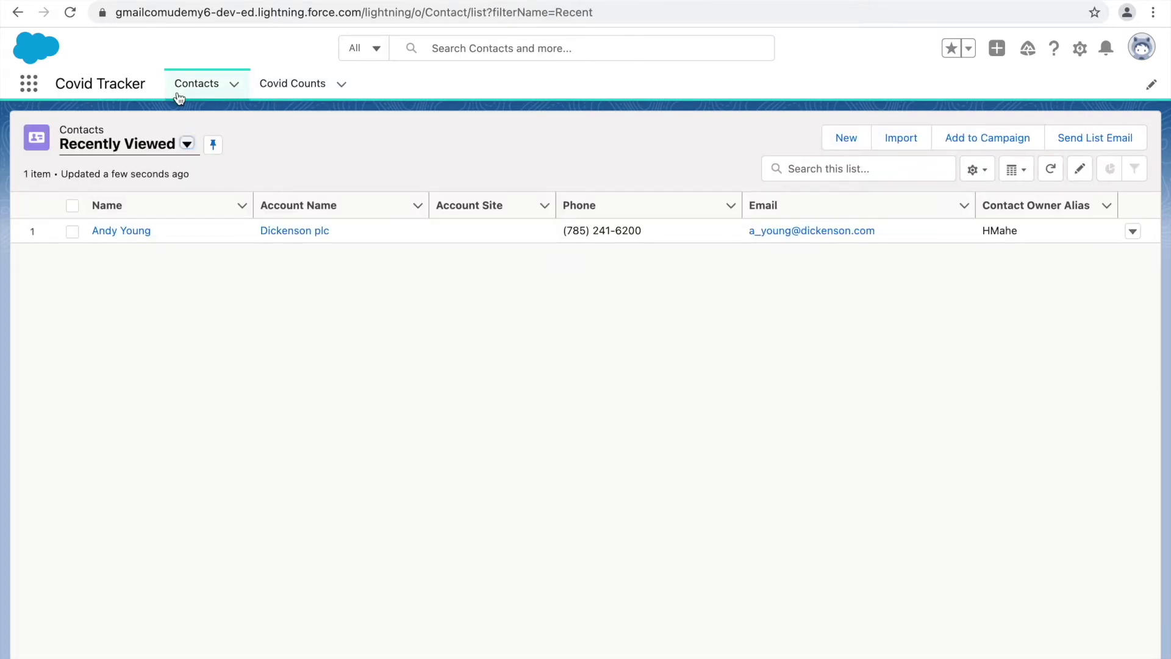
click(297, 89)
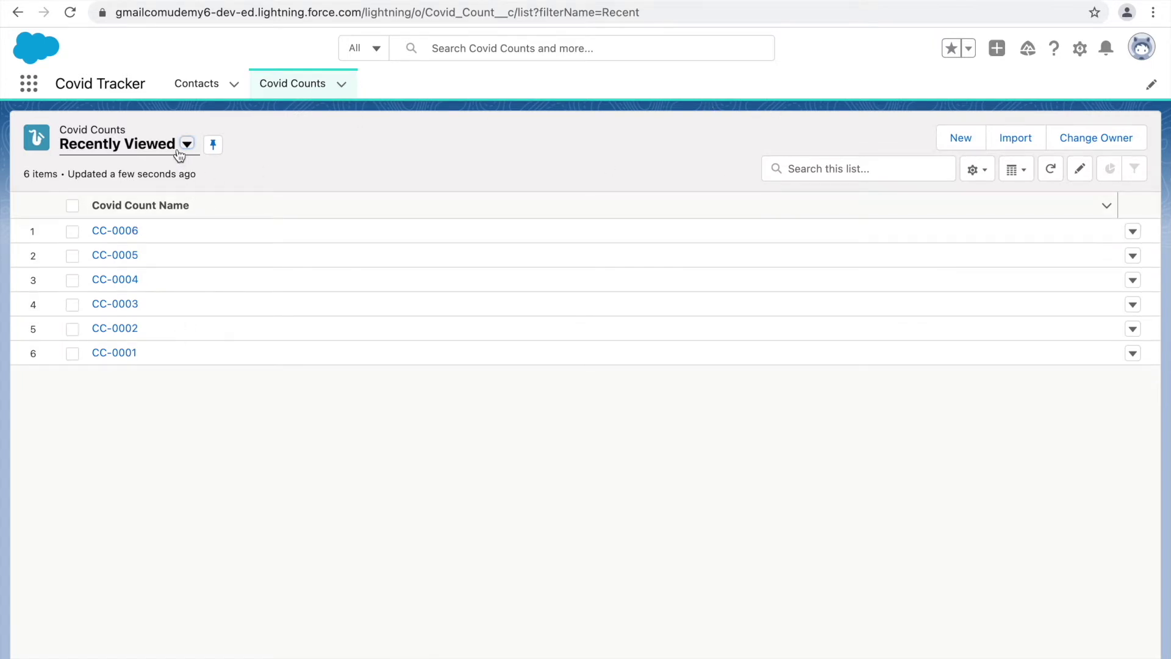
click(123, 153)
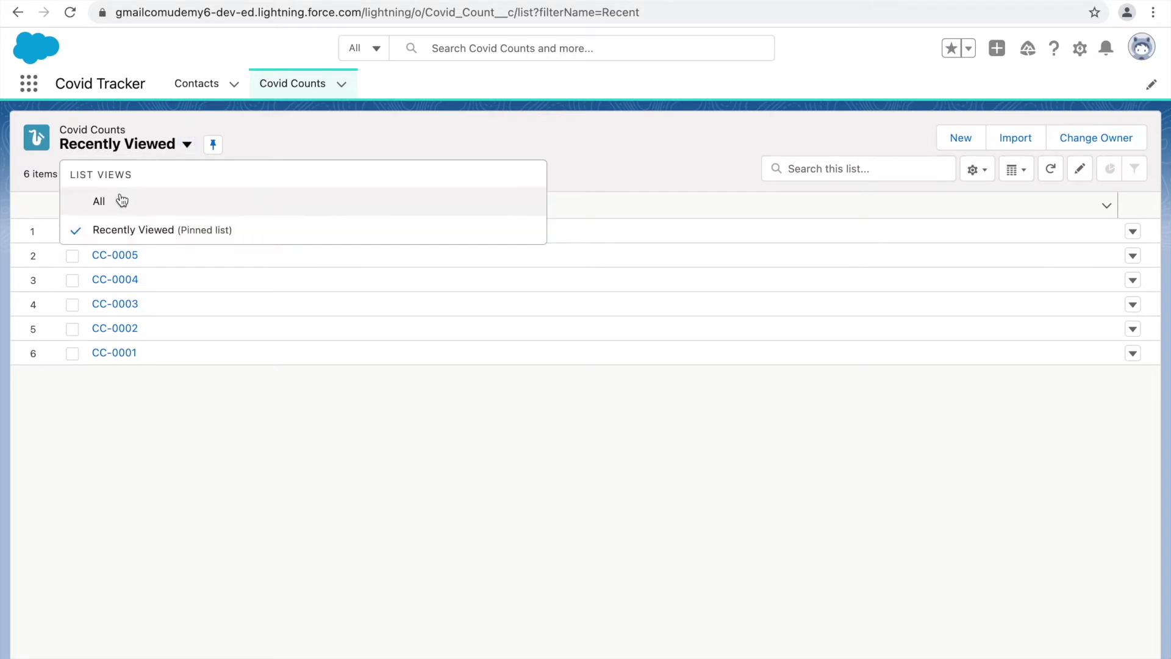
click(137, 201)
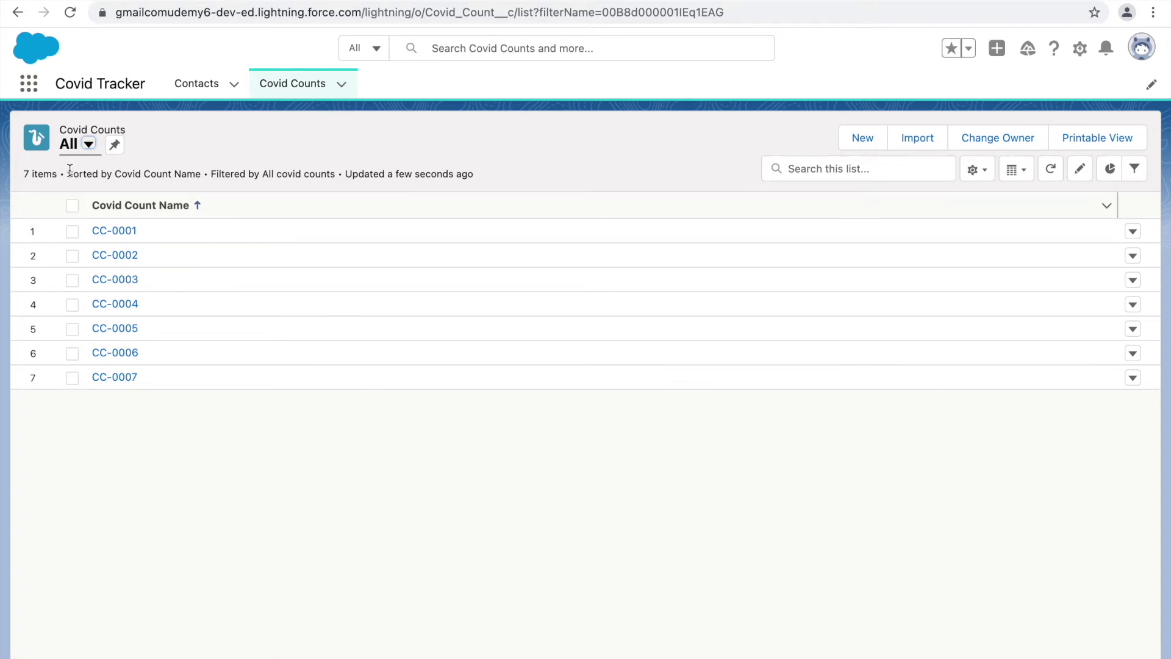
Toggle the Covid Count Name sort to descending and back to ascending, and examine the list's filter and update details
click(26, 173)
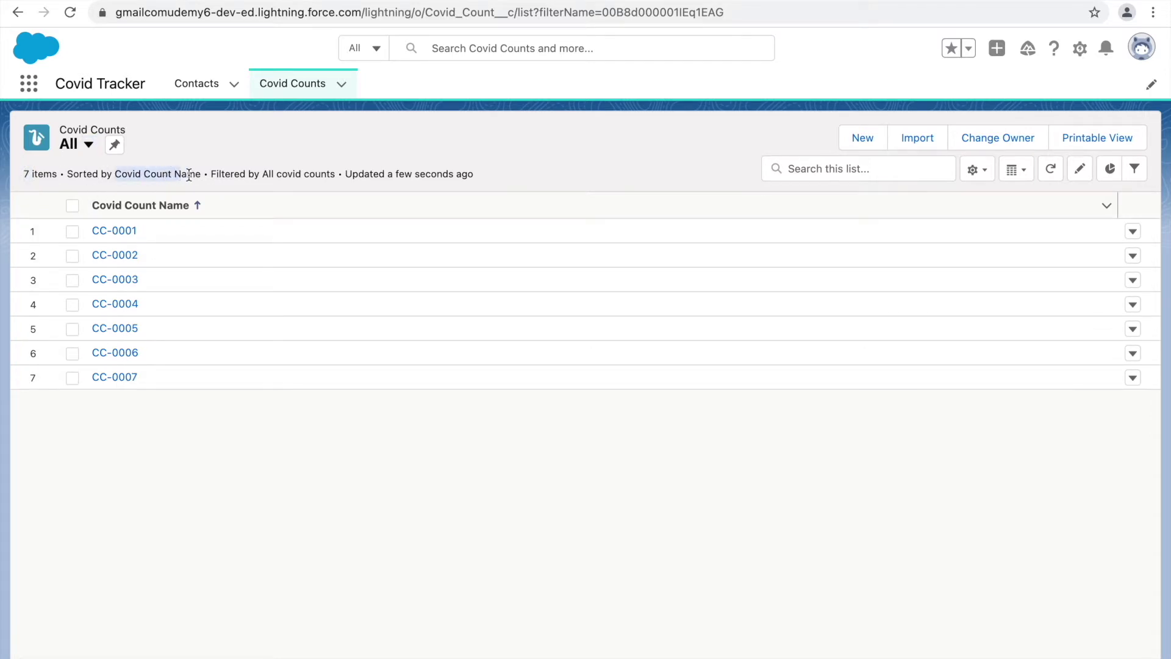
click(162, 207)
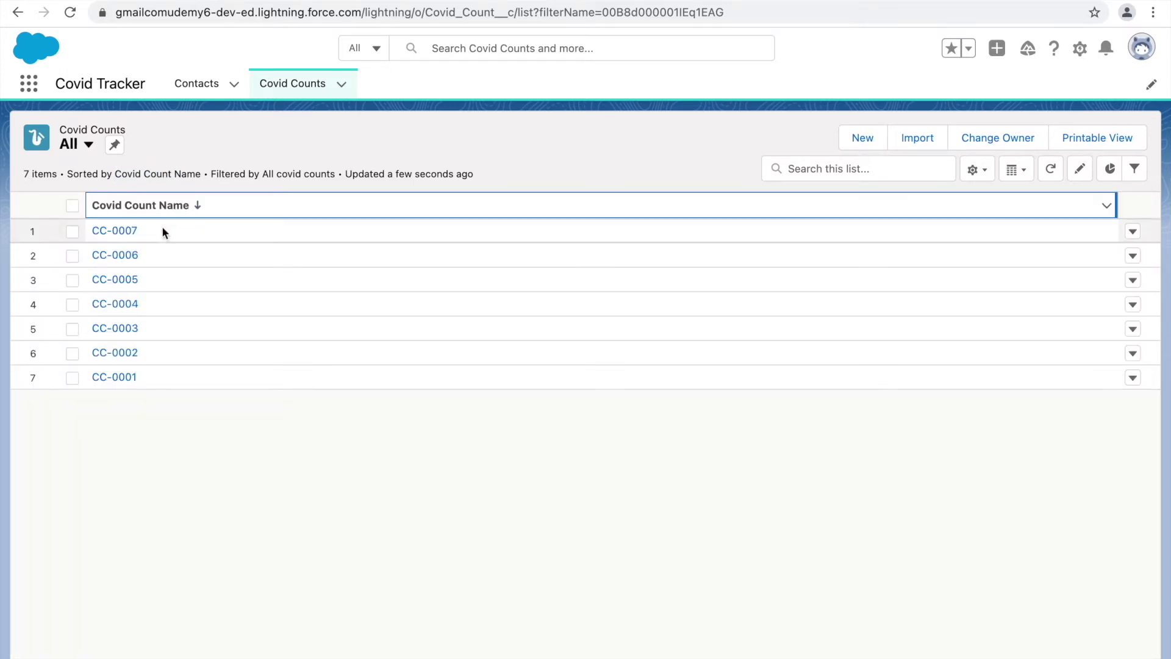
click(178, 201)
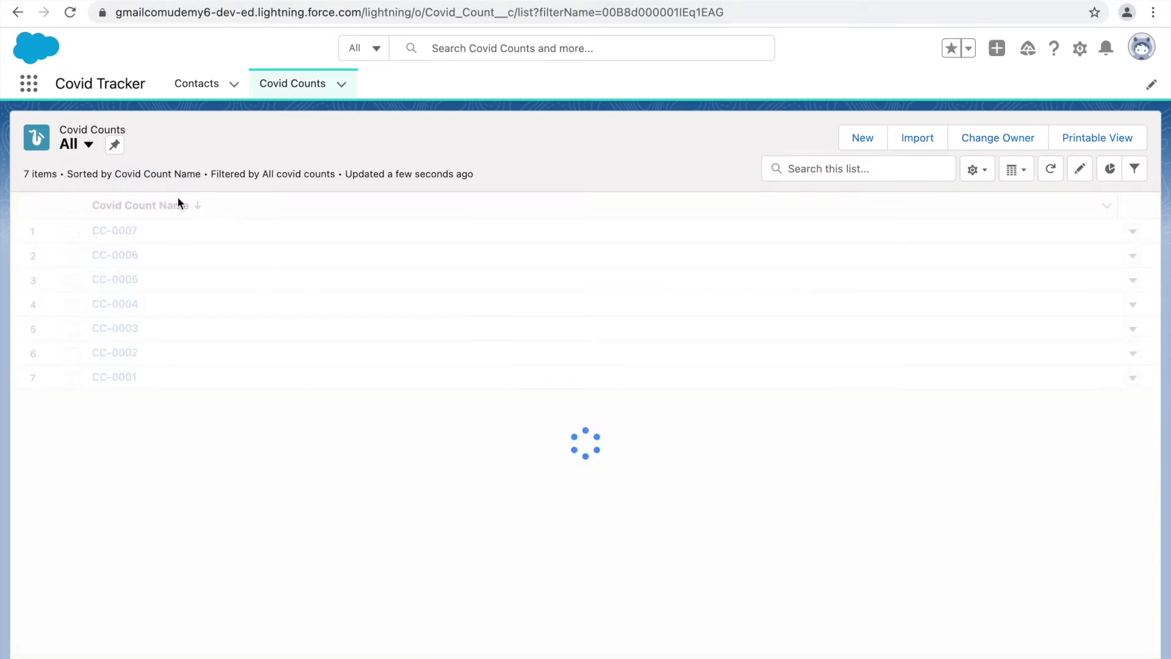
drag(220, 176, 331, 178)
click(331, 178)
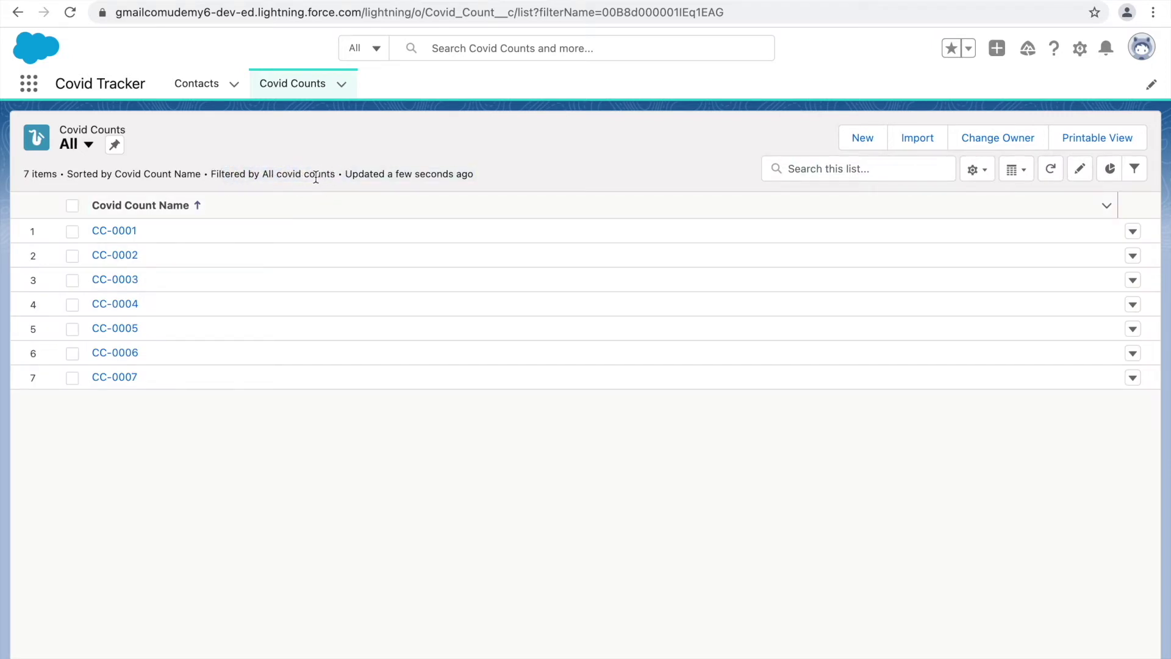
drag(388, 175, 474, 175)
click(489, 175)
Compare the Recently Viewed and All list views of Covid Counts, and pin All as the default view
click(82, 147)
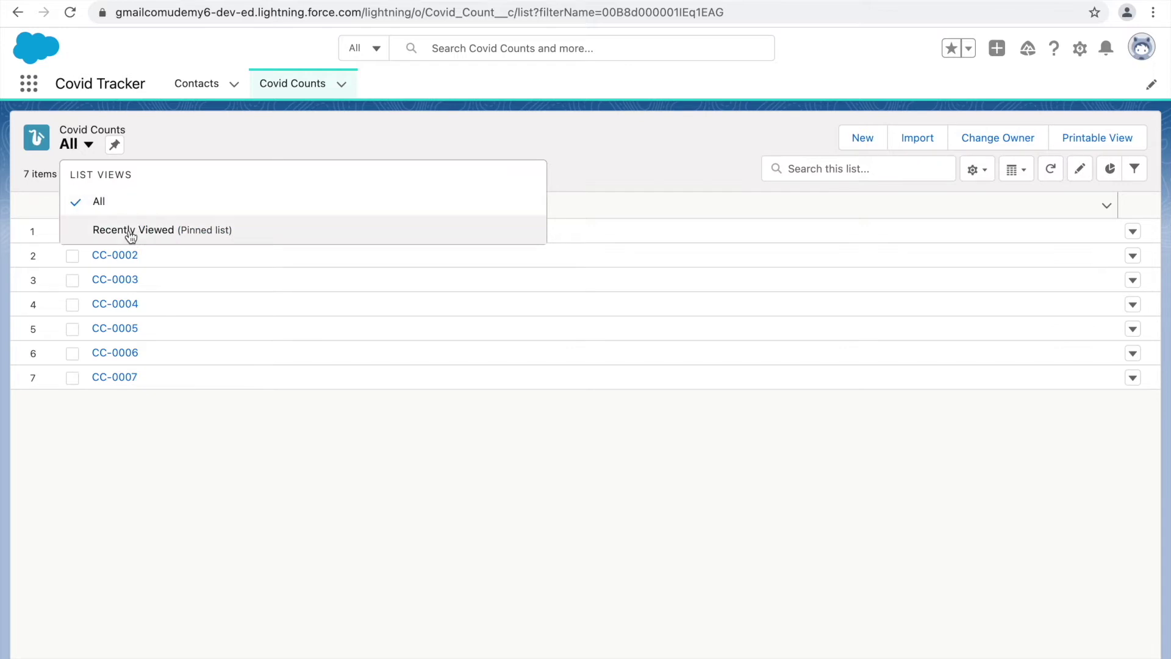
click(176, 235)
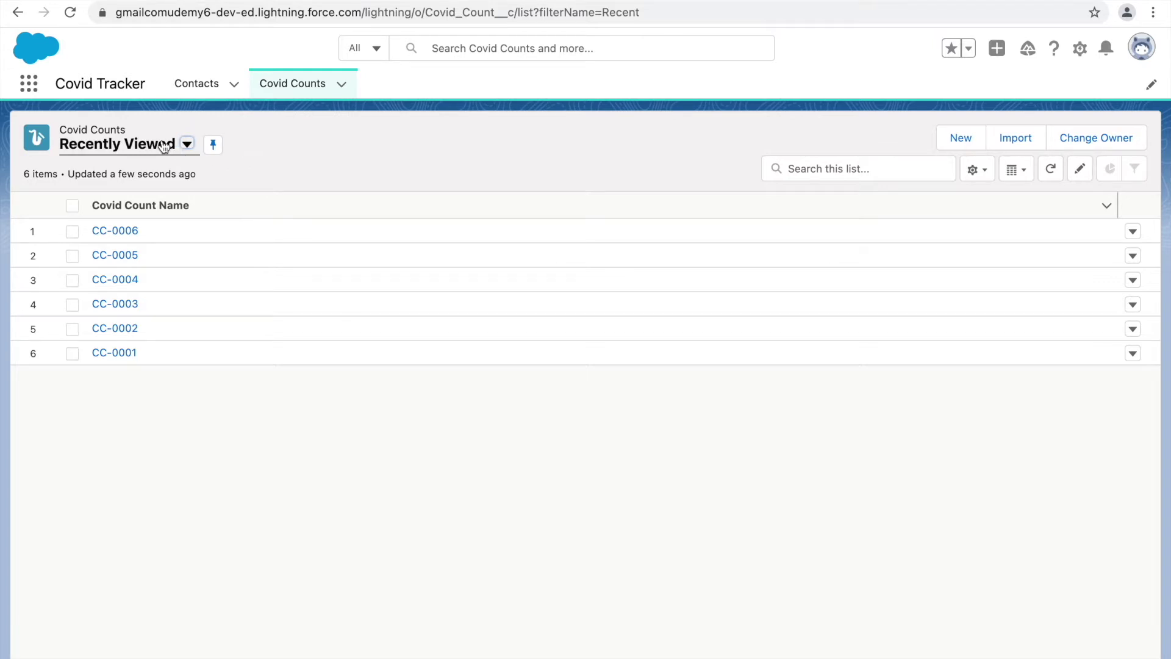
click(187, 144)
click(98, 203)
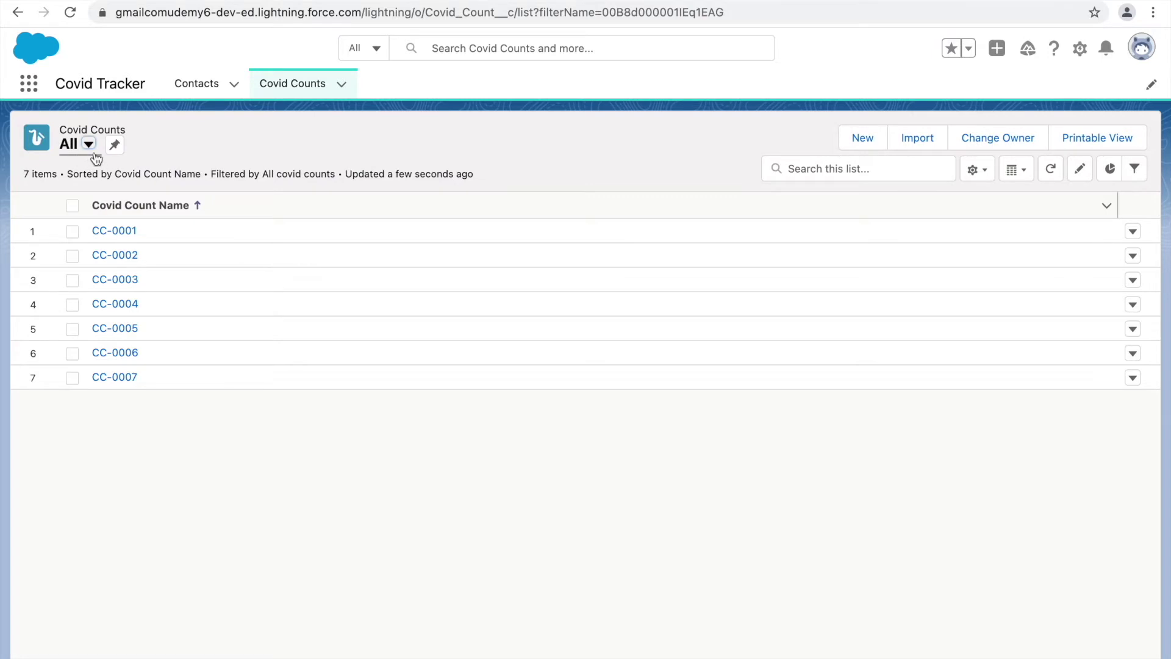
click(114, 148)
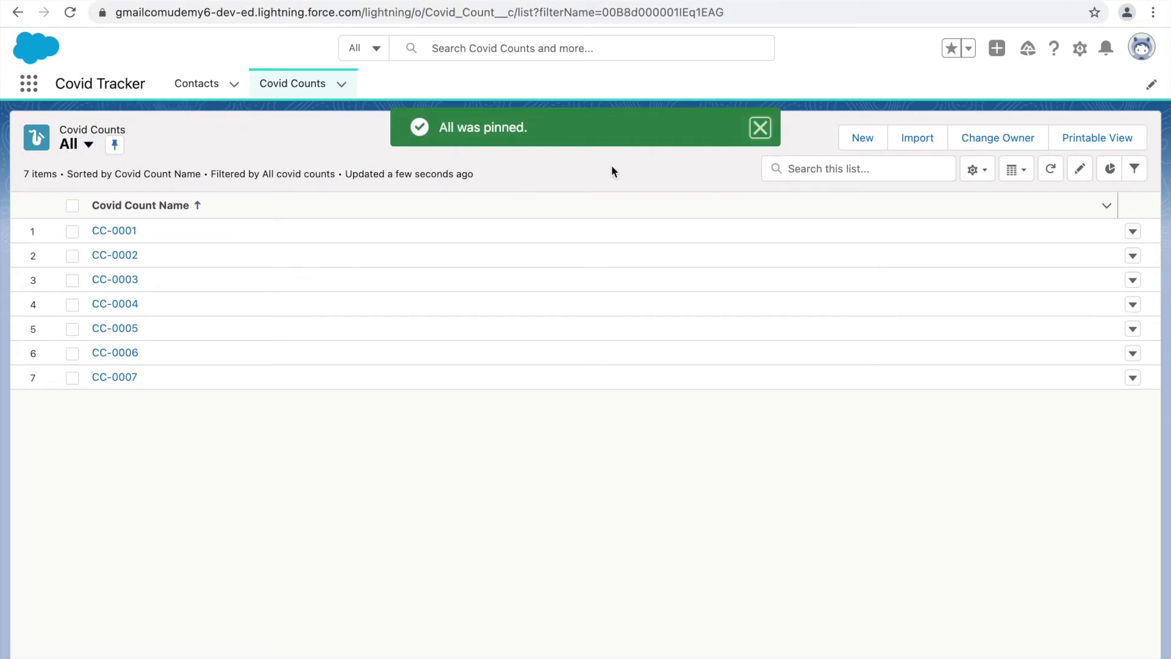
click(754, 135)
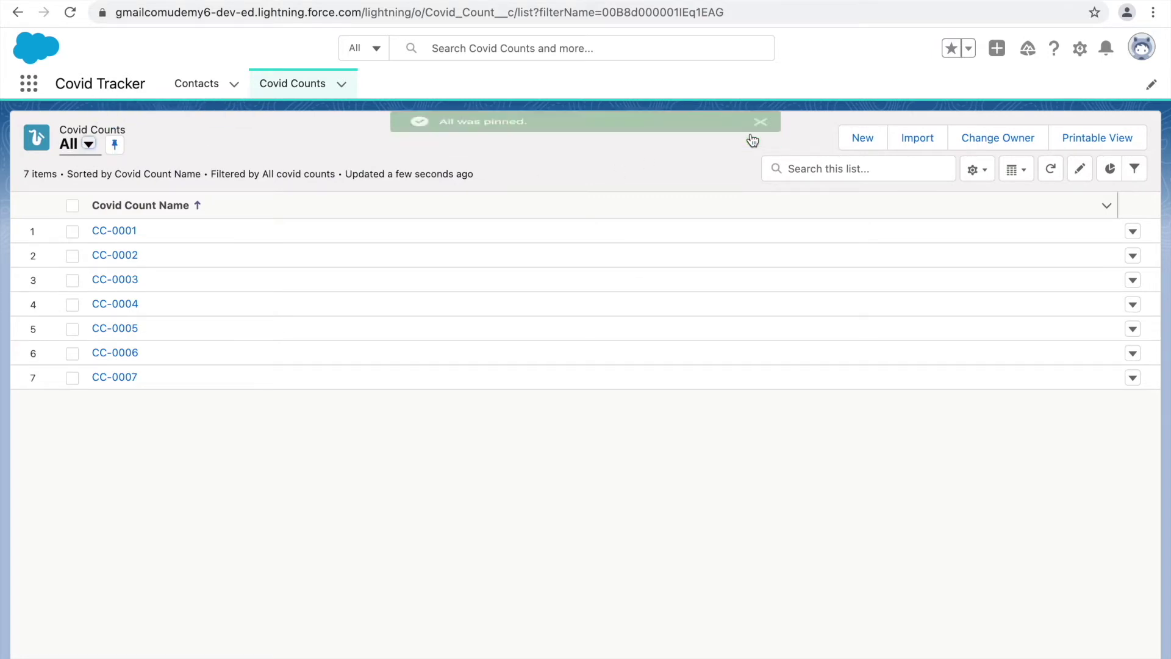
click(79, 147)
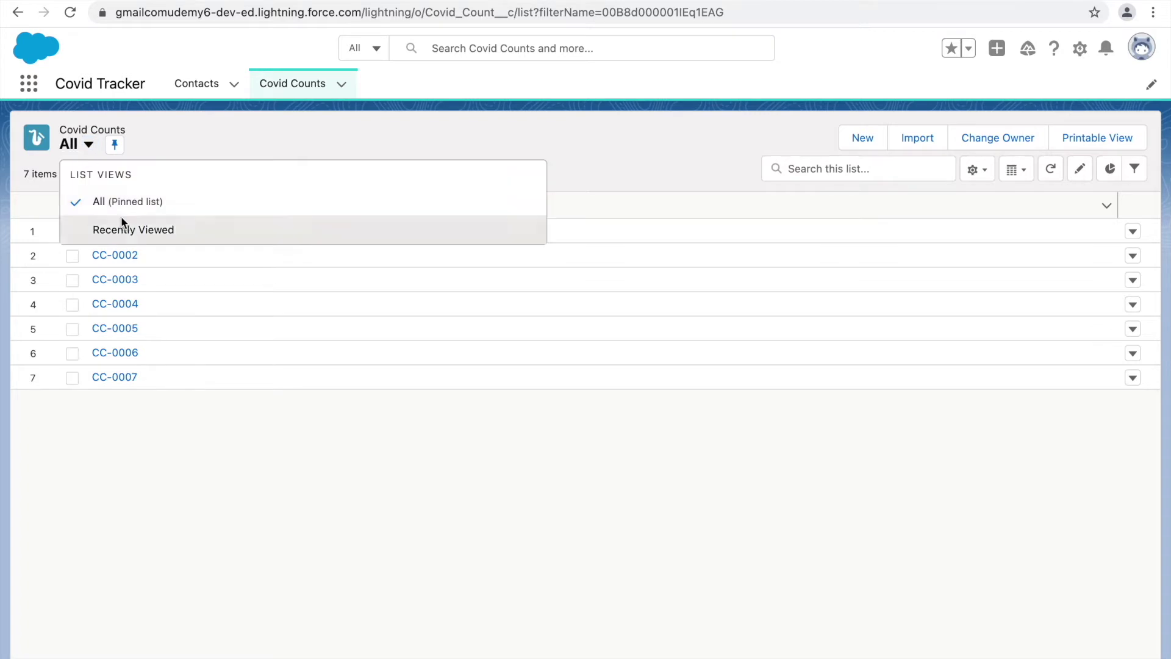
click(119, 226)
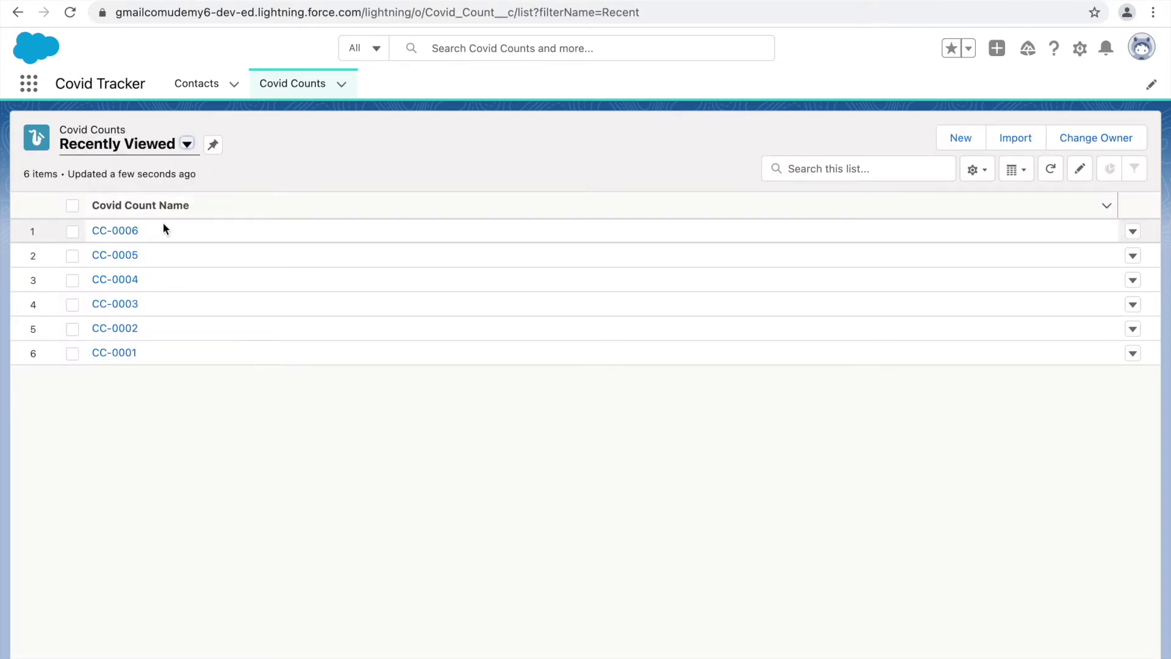
Display the All Contacts list view for the Contacts object and look through its records
click(197, 83)
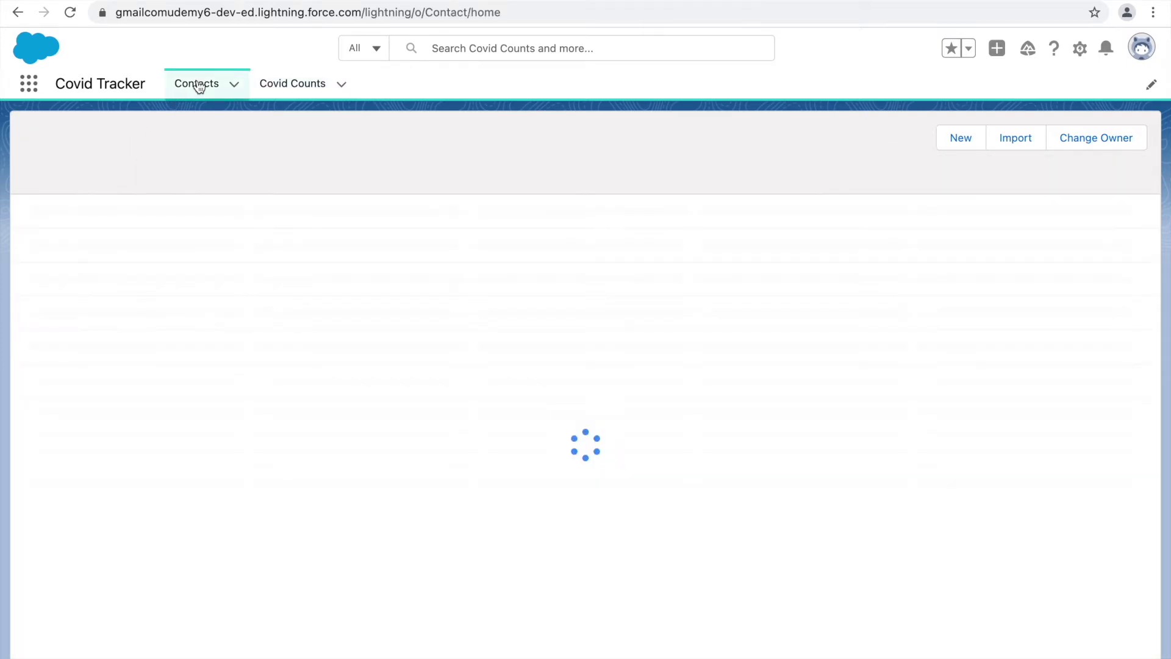
click(187, 144)
click(131, 199)
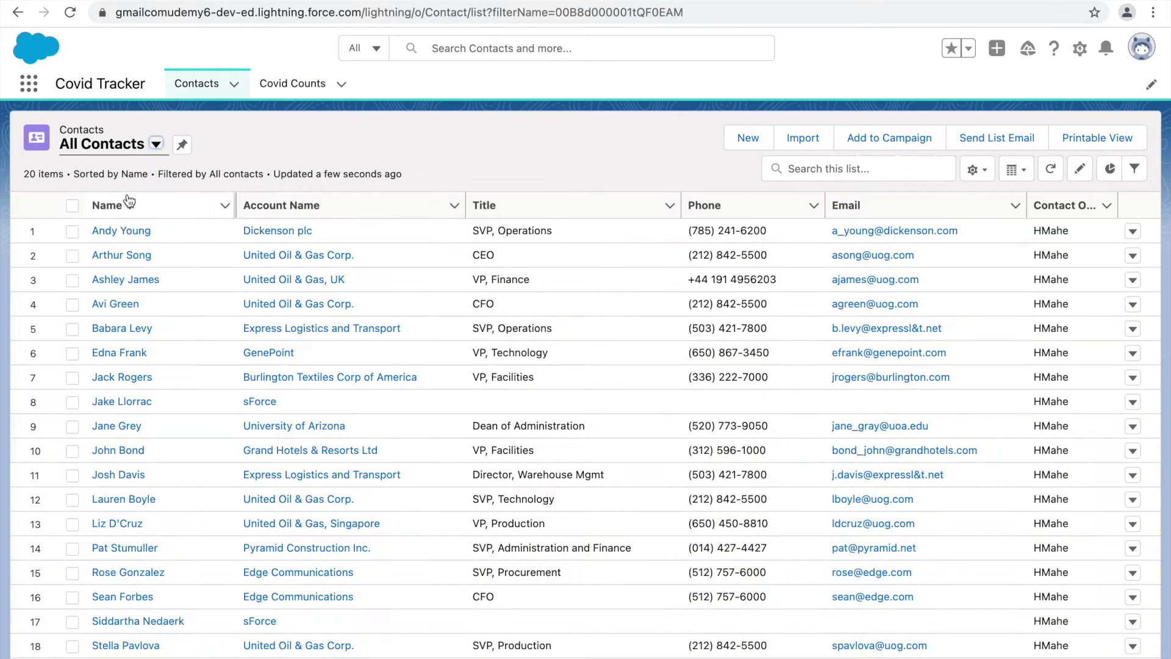
scroll(241, 494, down, 1)
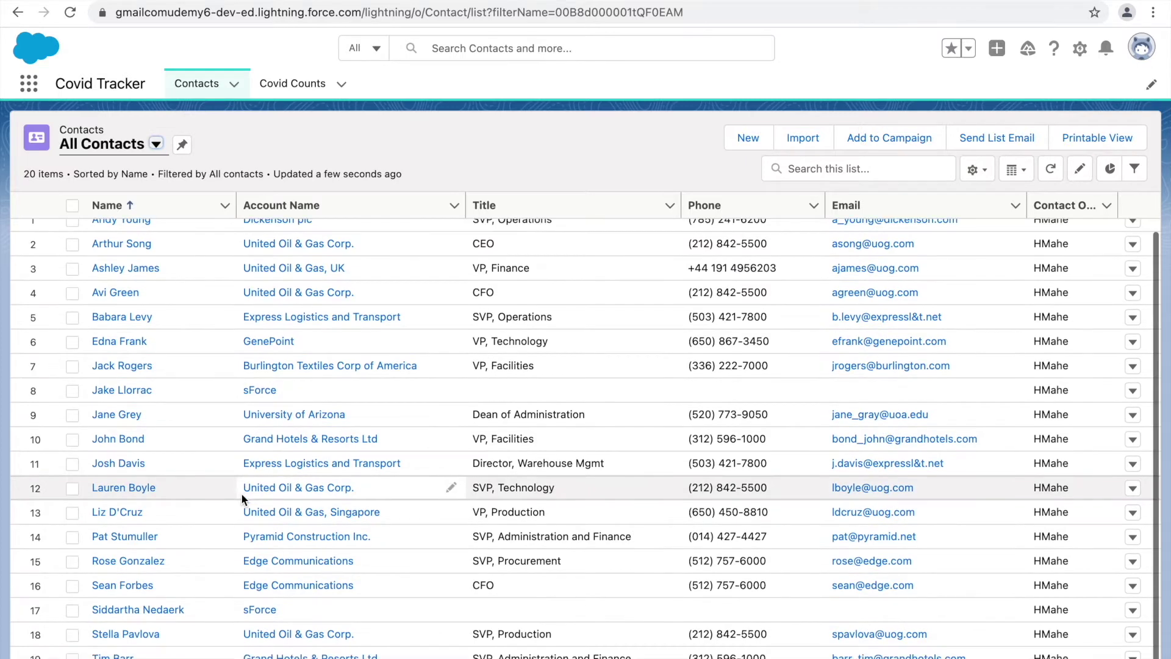
scroll(240, 493, up, 1)
View the Recently Viewed Contacts list view and the pinned Recently Viewed list view of Contacts
click(156, 144)
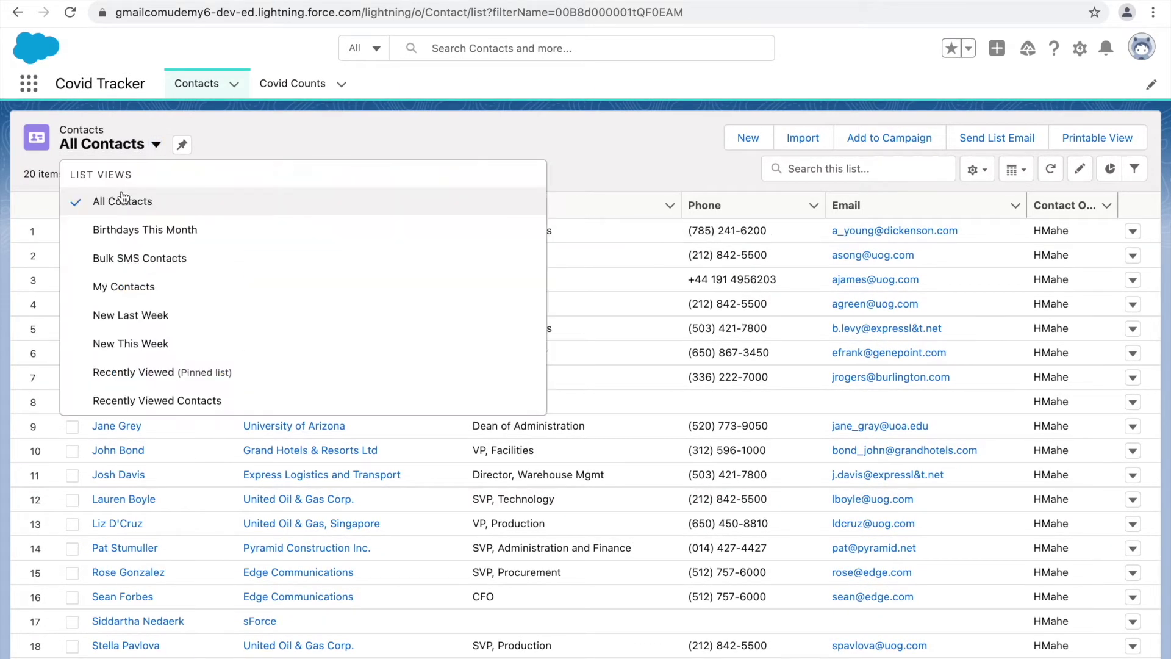
click(137, 398)
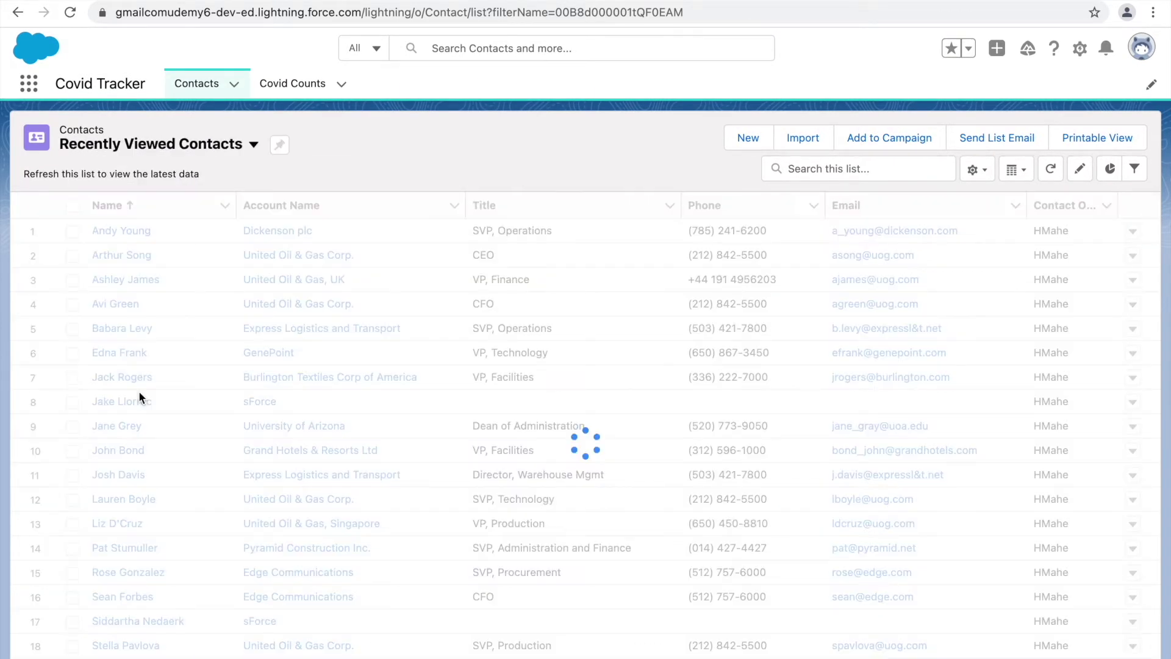
click(130, 149)
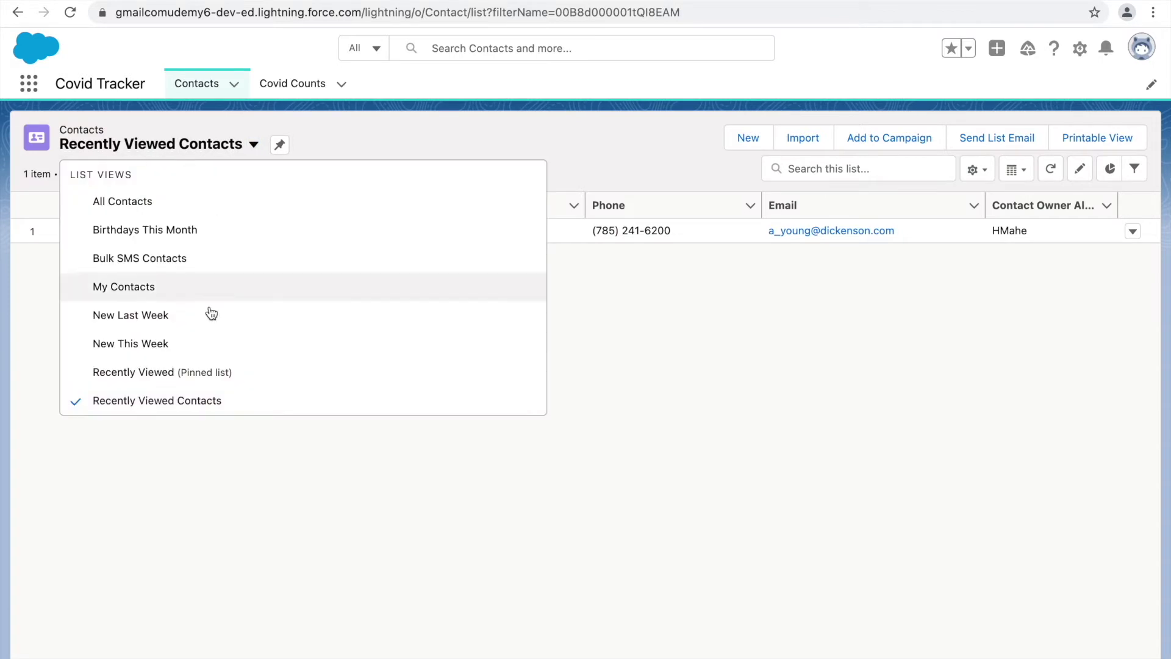
click(123, 372)
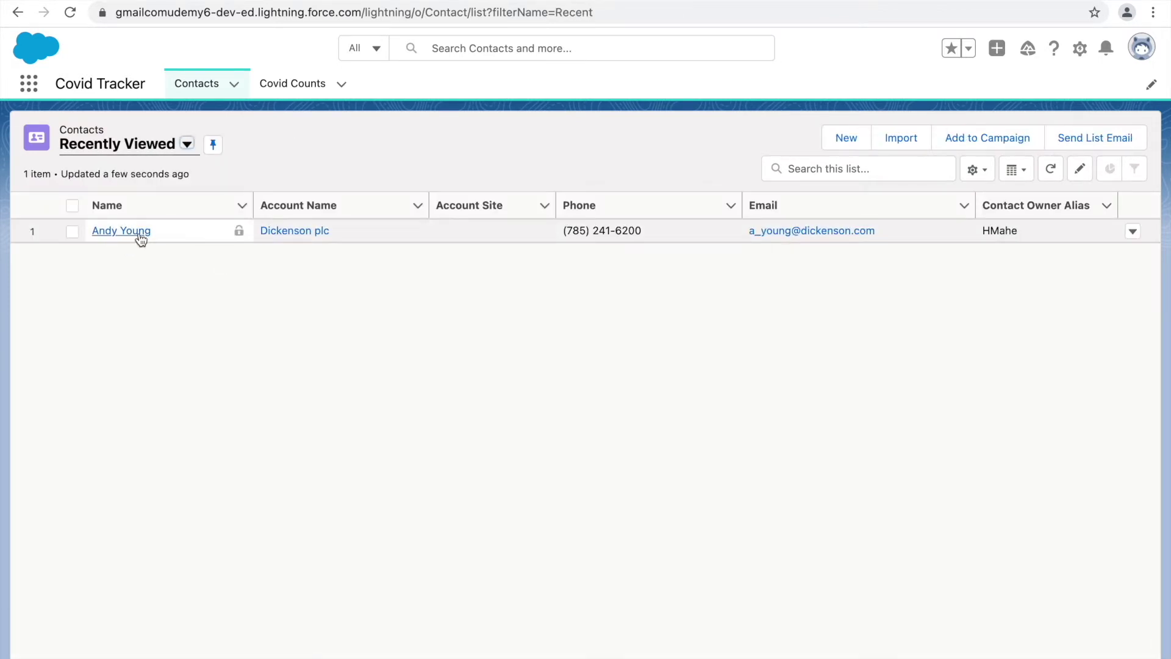
Display the Birthdays This Month list view of Contacts and review the other available list views
click(186, 144)
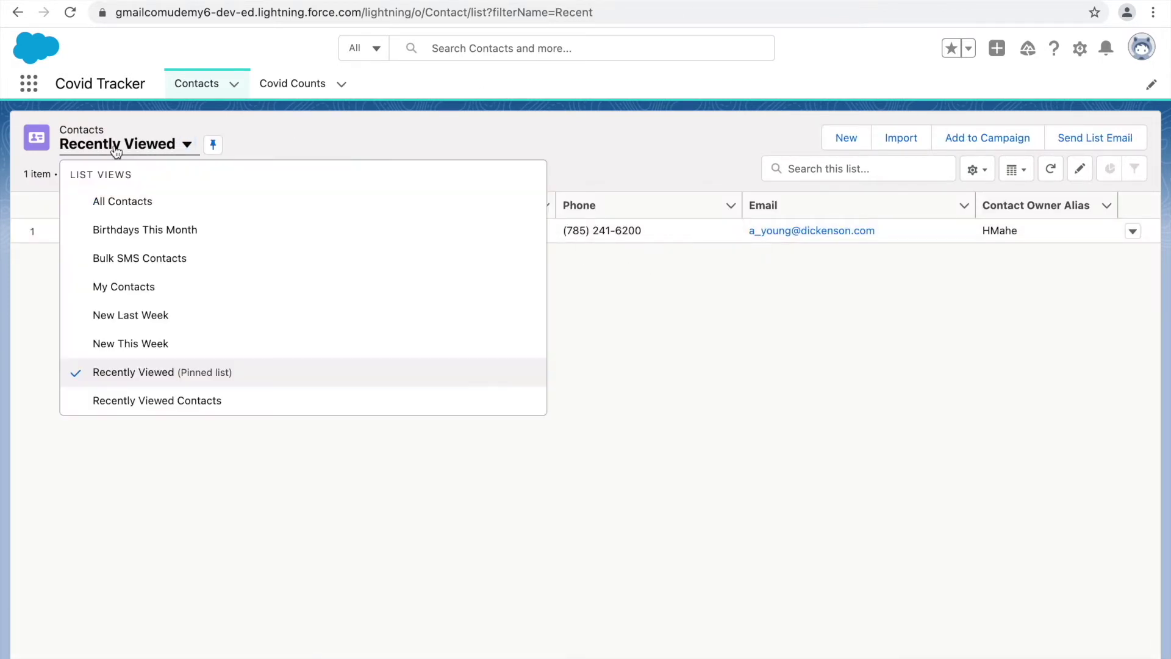
click(143, 230)
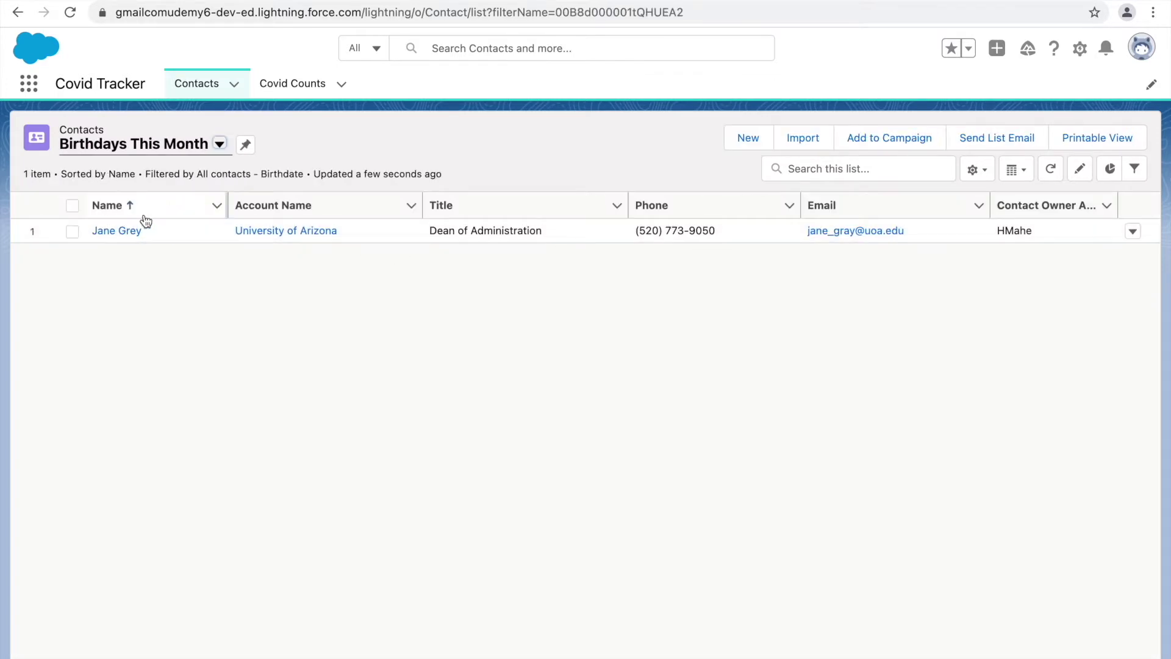
click(142, 146)
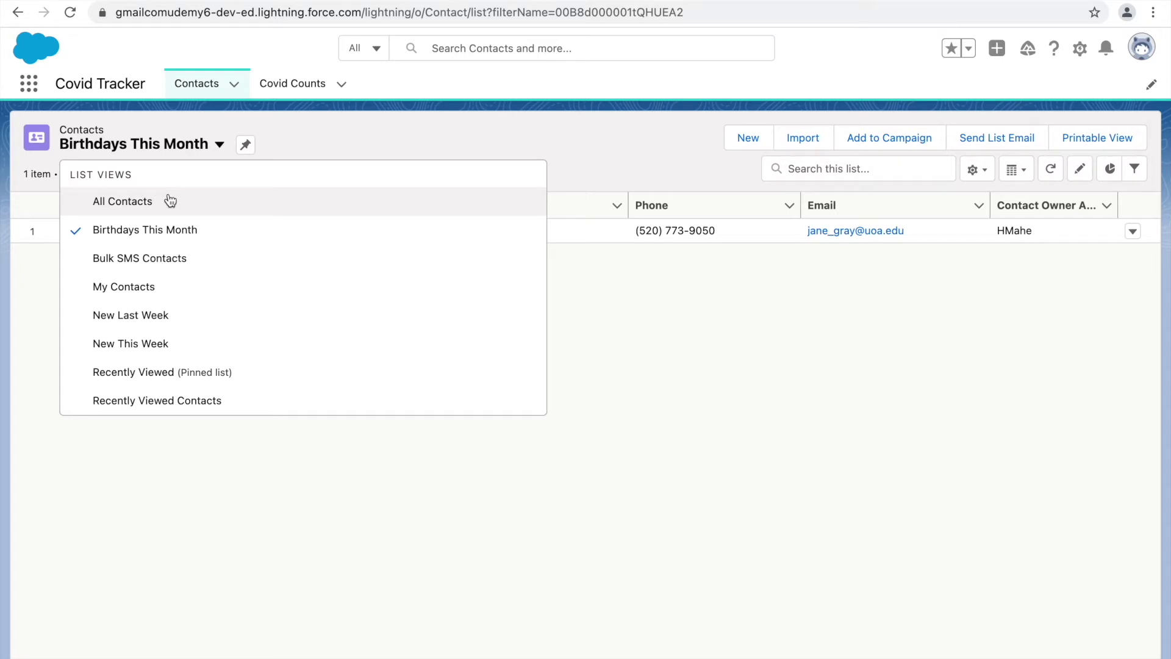
key(Escape)
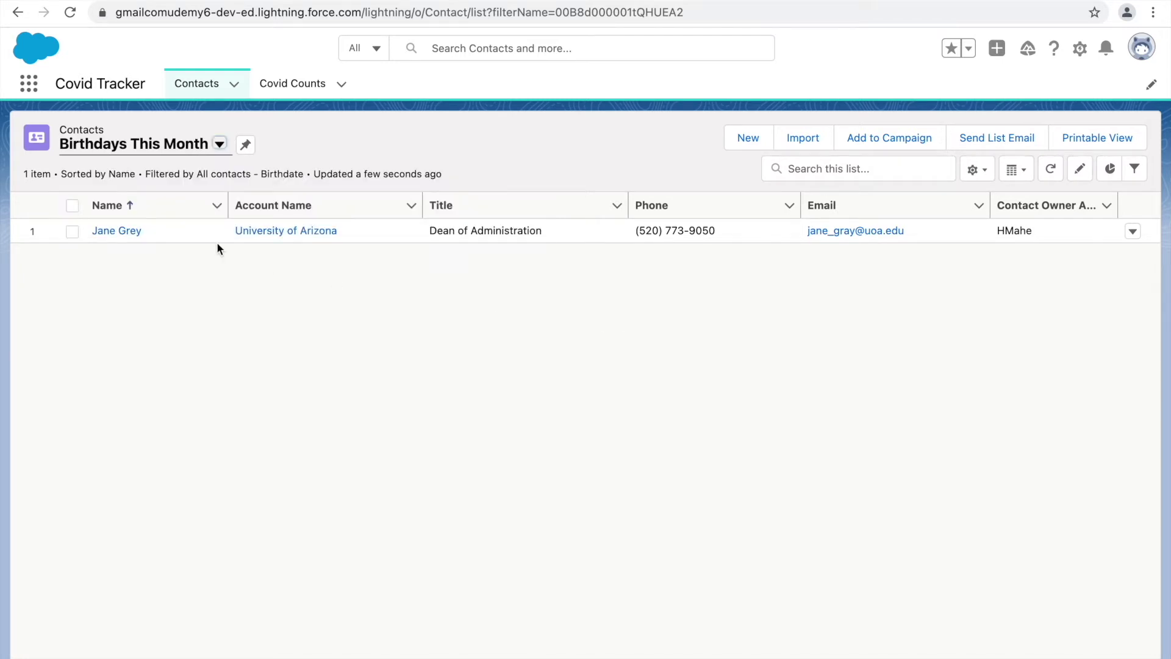
click(140, 145)
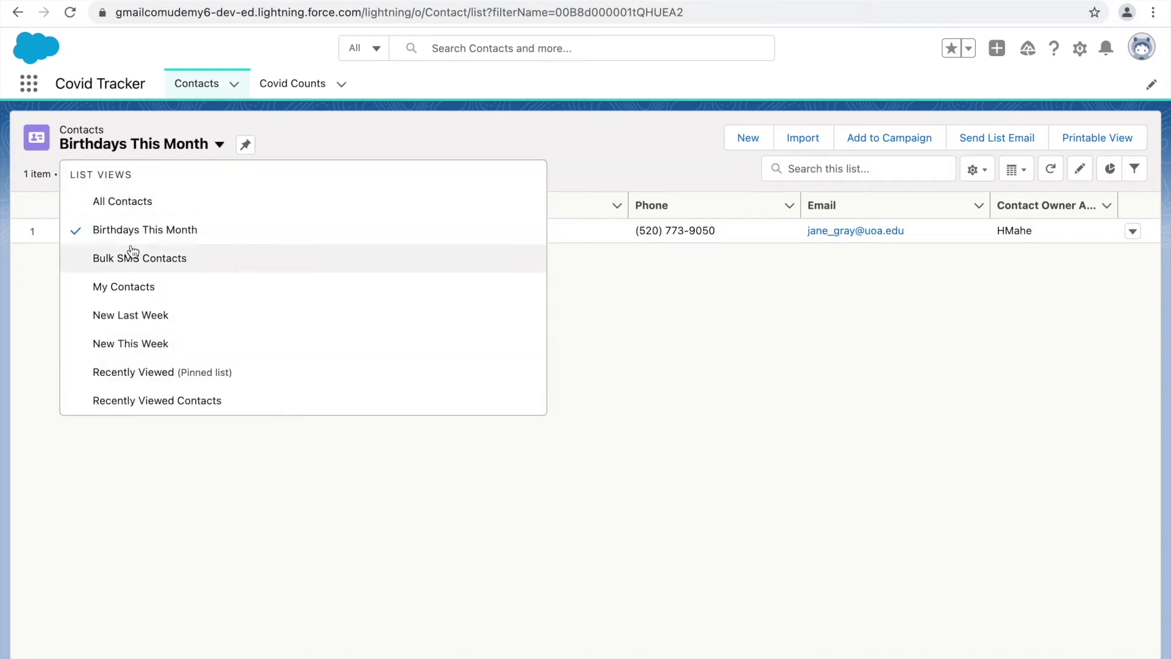
click(155, 230)
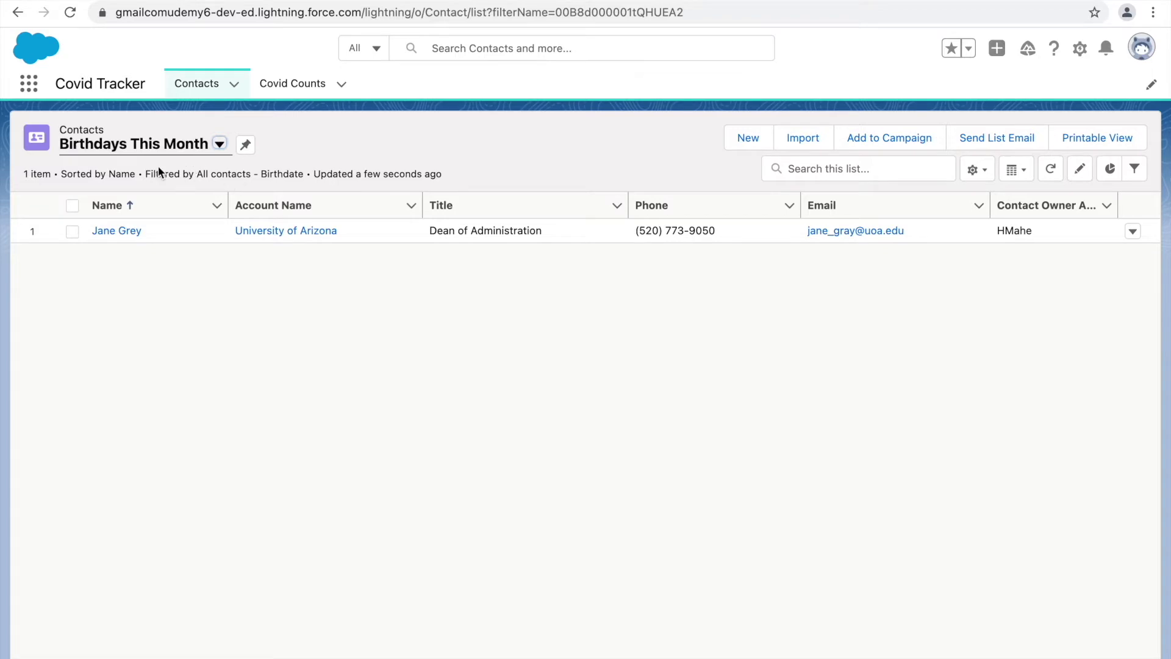
Display the My Contacts list view and examine the contact owner alias of the listed records
click(136, 151)
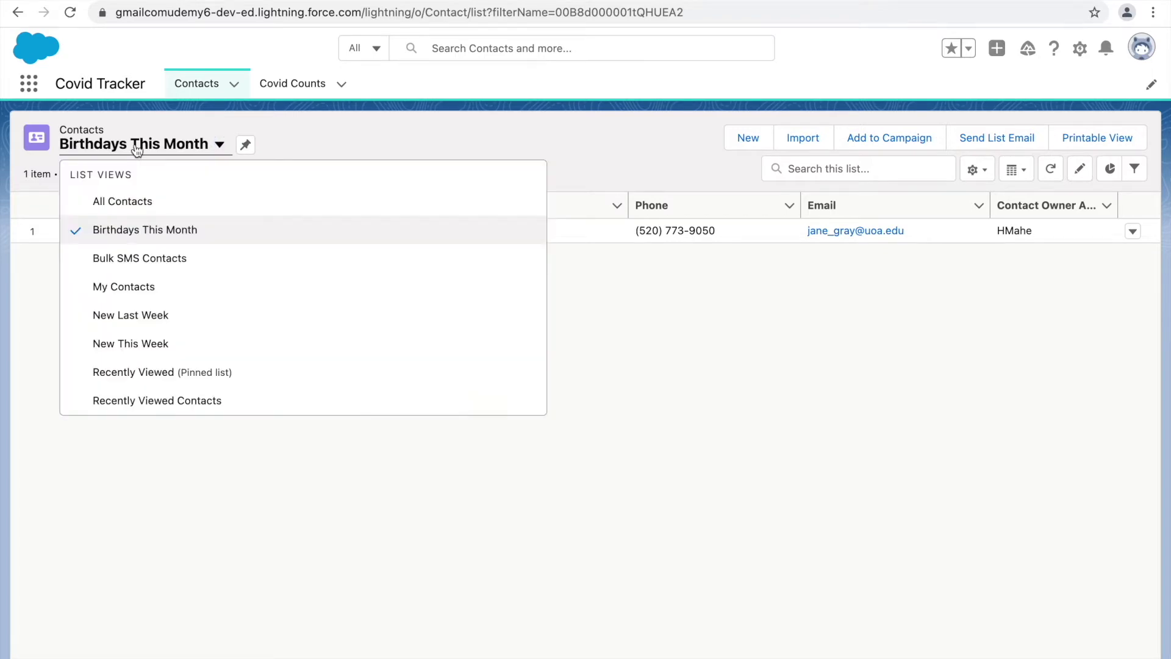
click(120, 294)
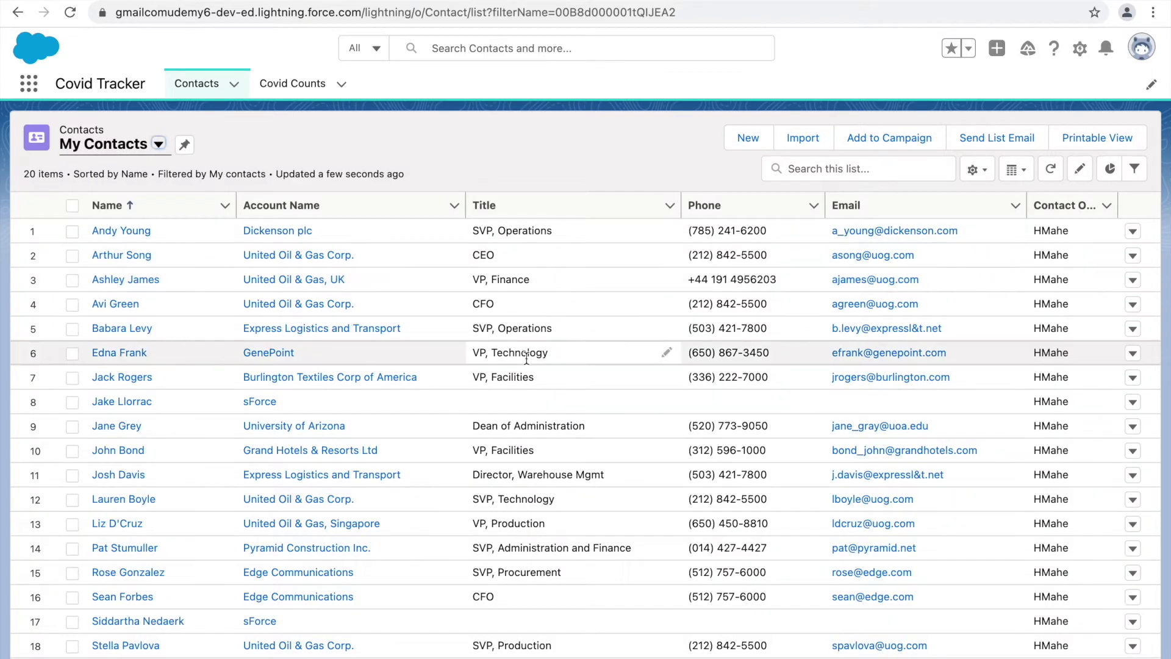
drag(1034, 230, 1071, 227)
click(883, 72)
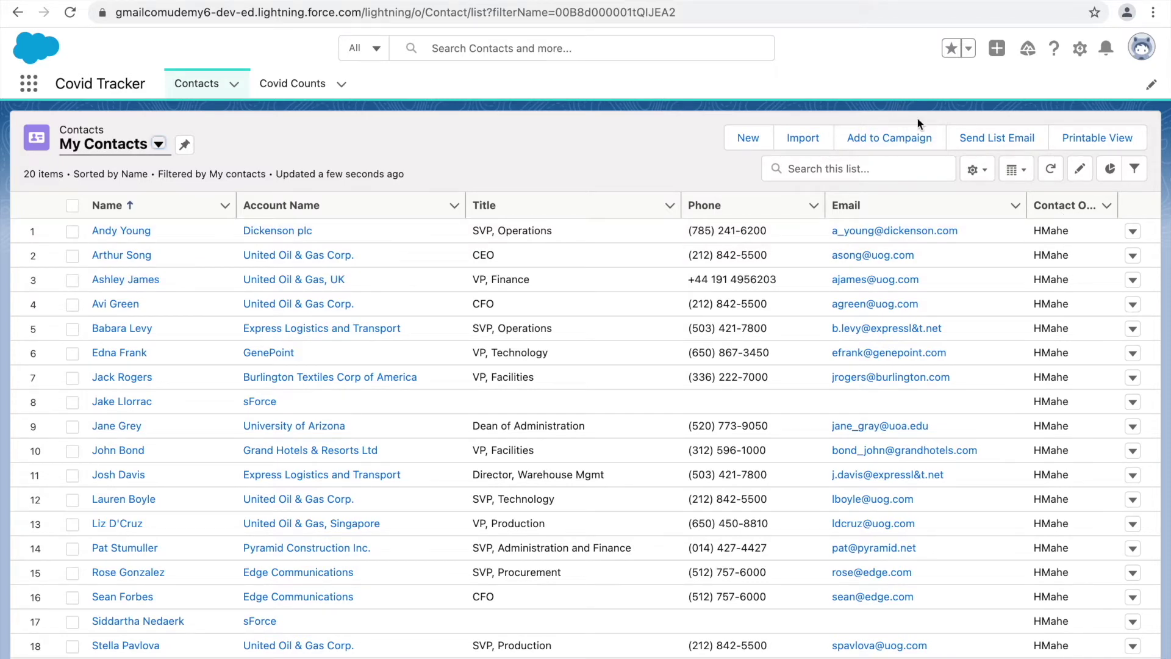
scroll(848, 573, down, 1)
scroll(849, 578, up, 1)
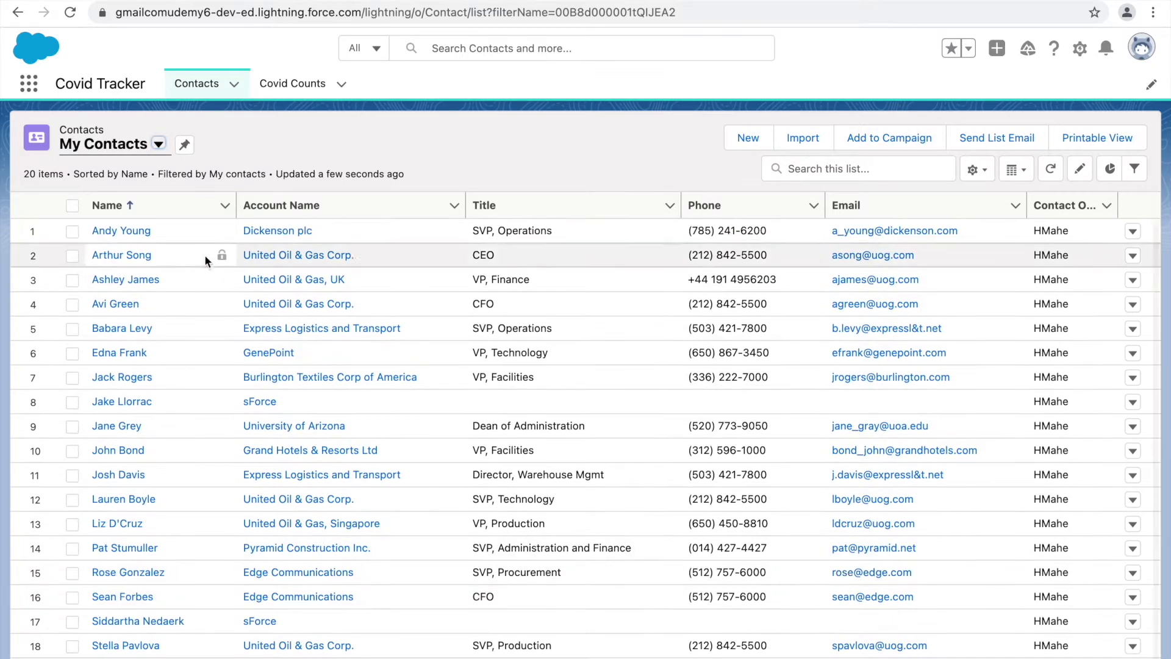
Examine the Created Date filter of the New This Week contacts list view, and return to the Covid Counts list
click(105, 153)
click(126, 344)
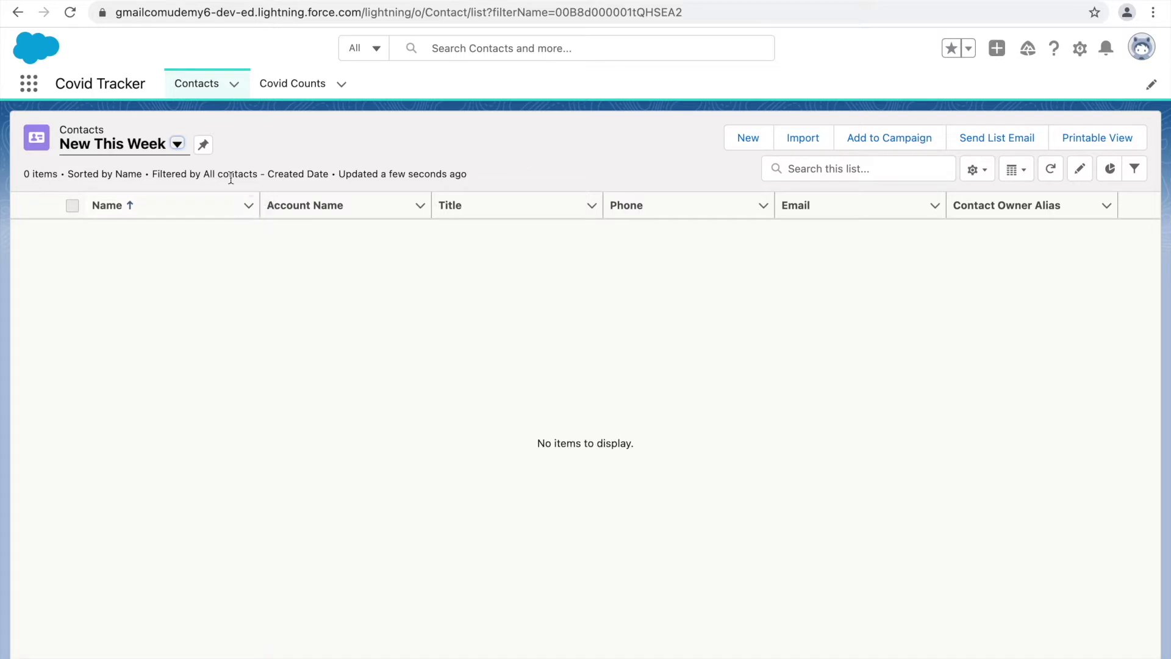
drag(224, 173, 323, 177)
click(445, 179)
click(289, 85)
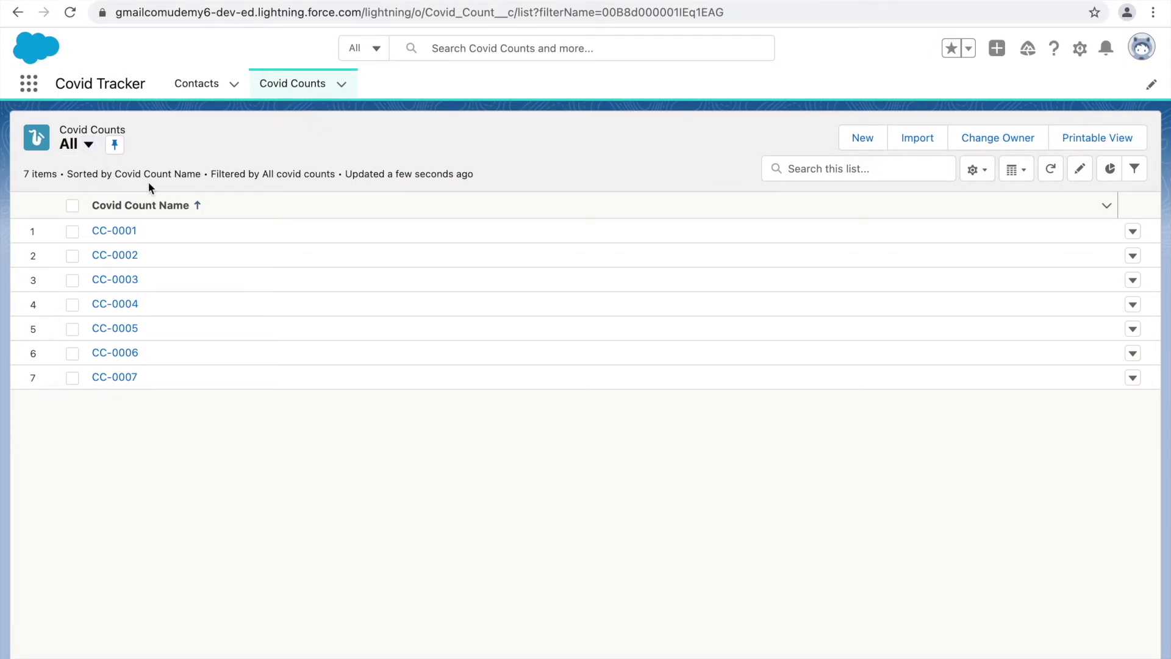
Examine the new Covid Count record form and close it without creating a record
click(282, 89)
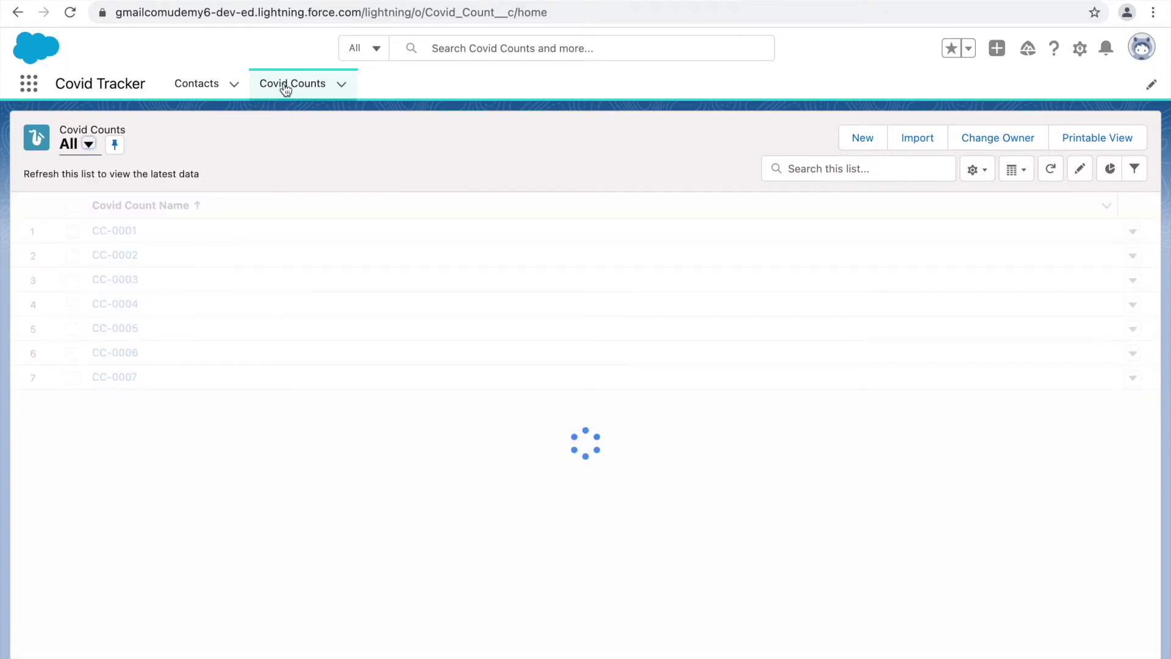
click(854, 152)
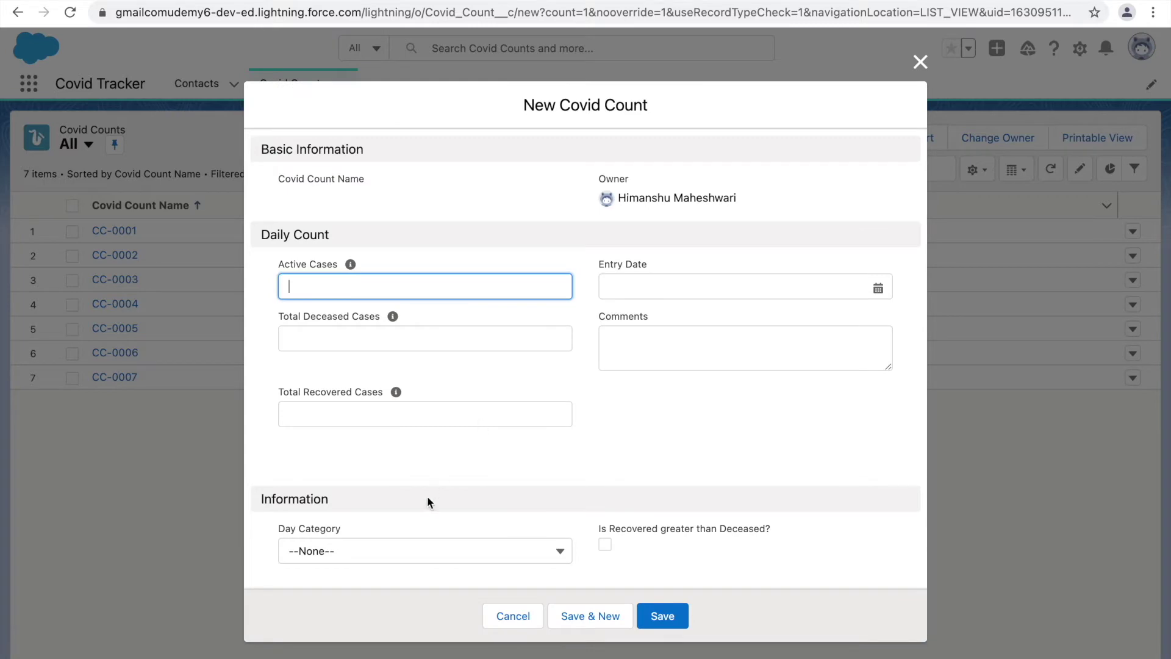
click(502, 615)
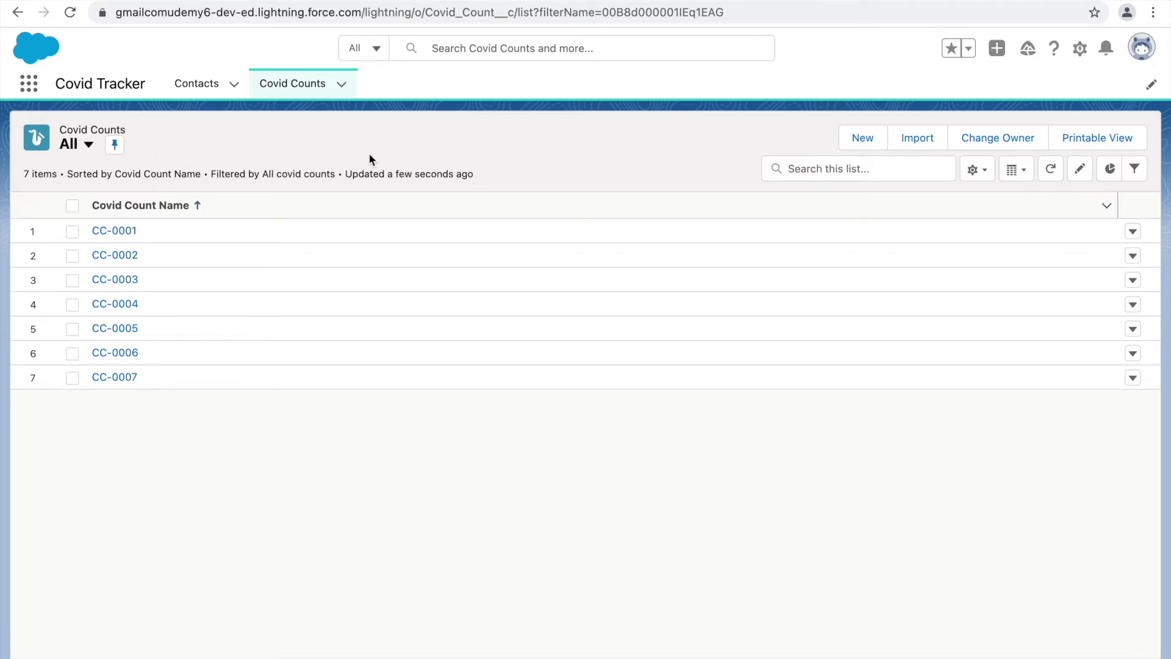
Start a new Covid Counts list view named "Covid Count records for Admins" and let its API name fill in
click(978, 170)
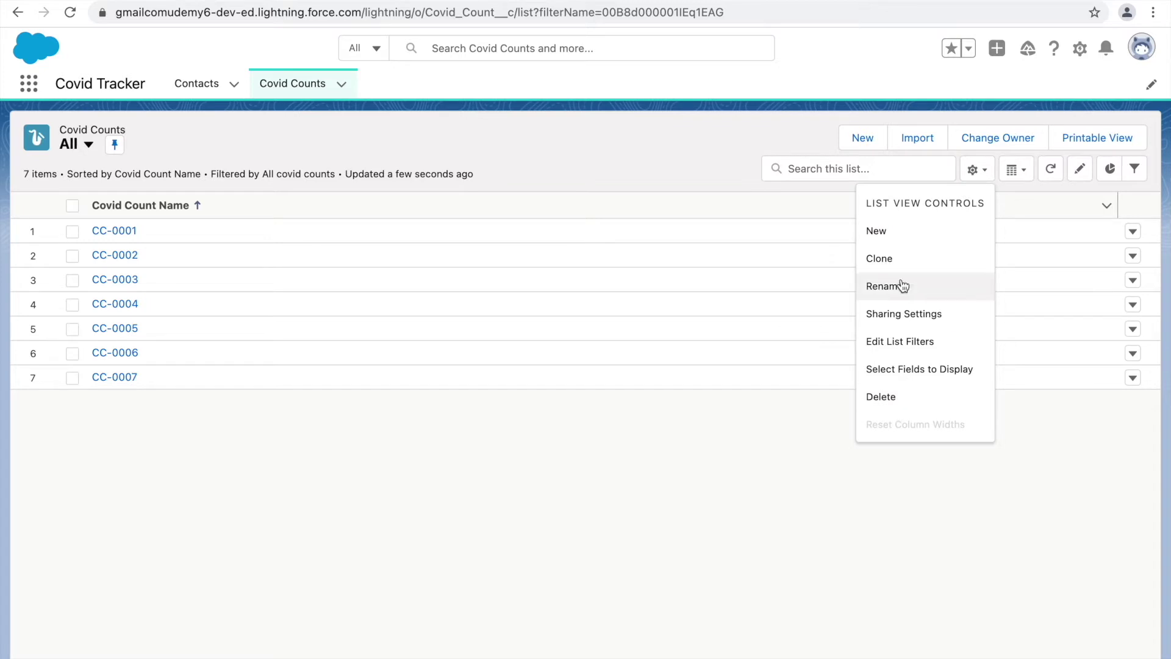
click(973, 171)
click(914, 224)
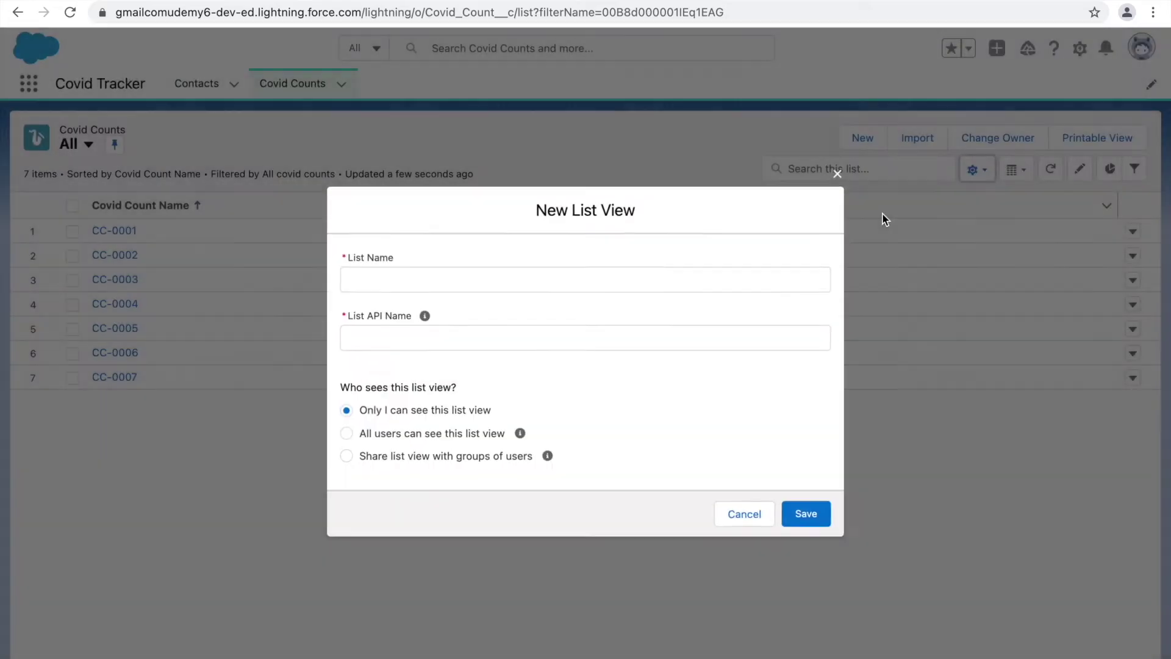
click(507, 287)
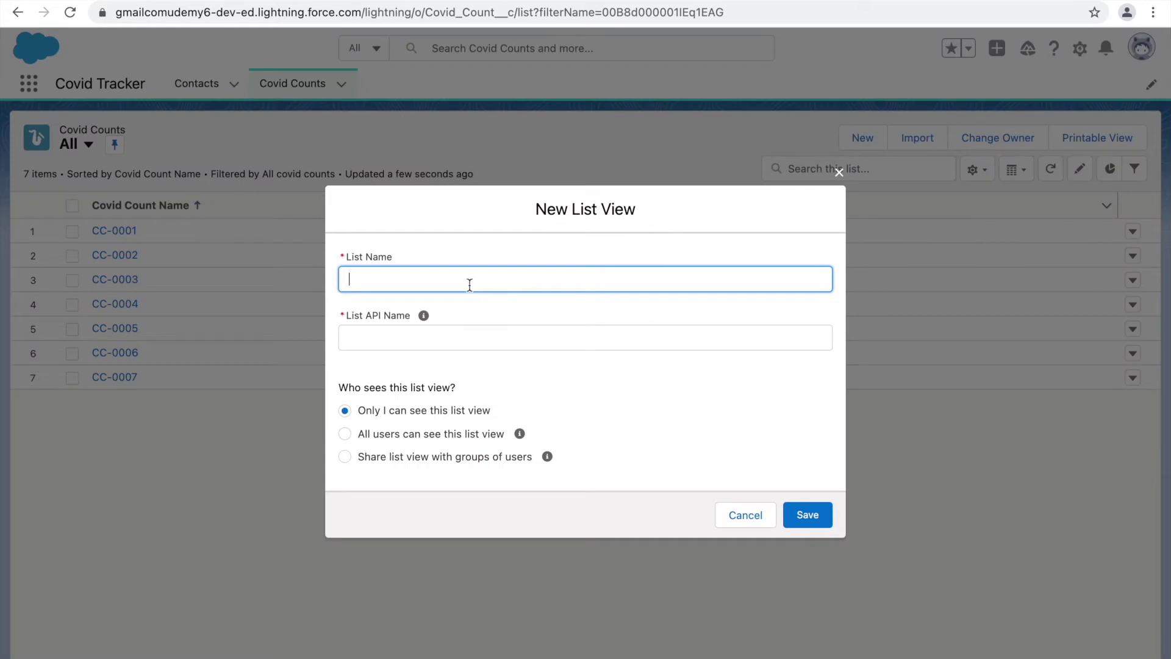
text(Covid Count records for Admins)
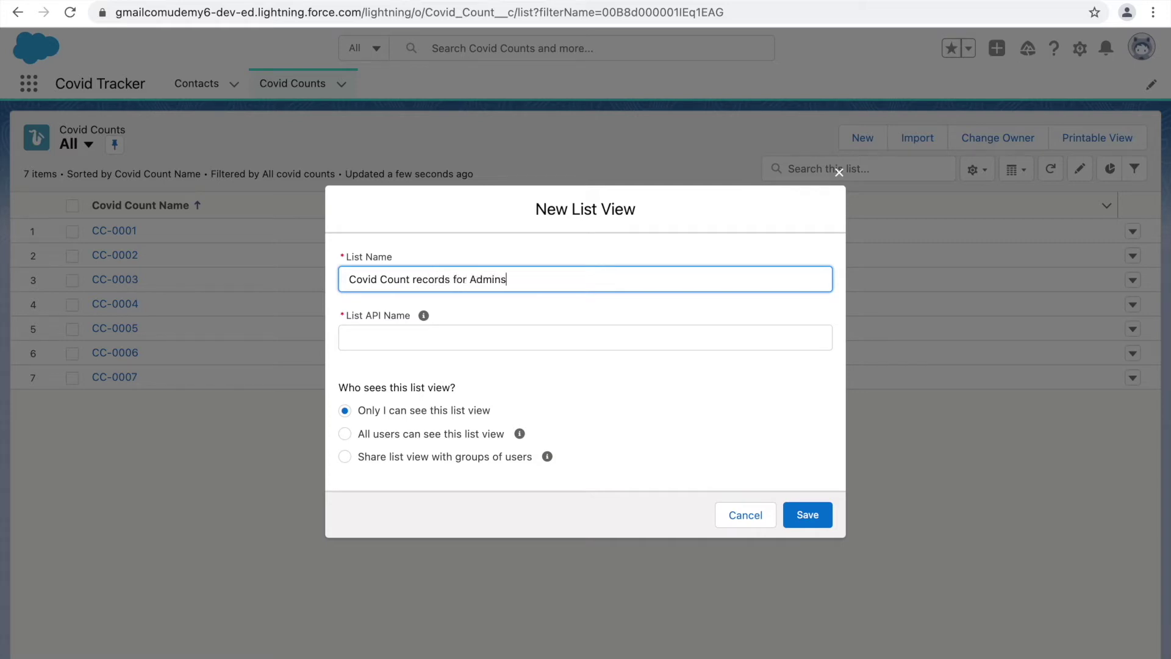
key(Tab)
click(460, 362)
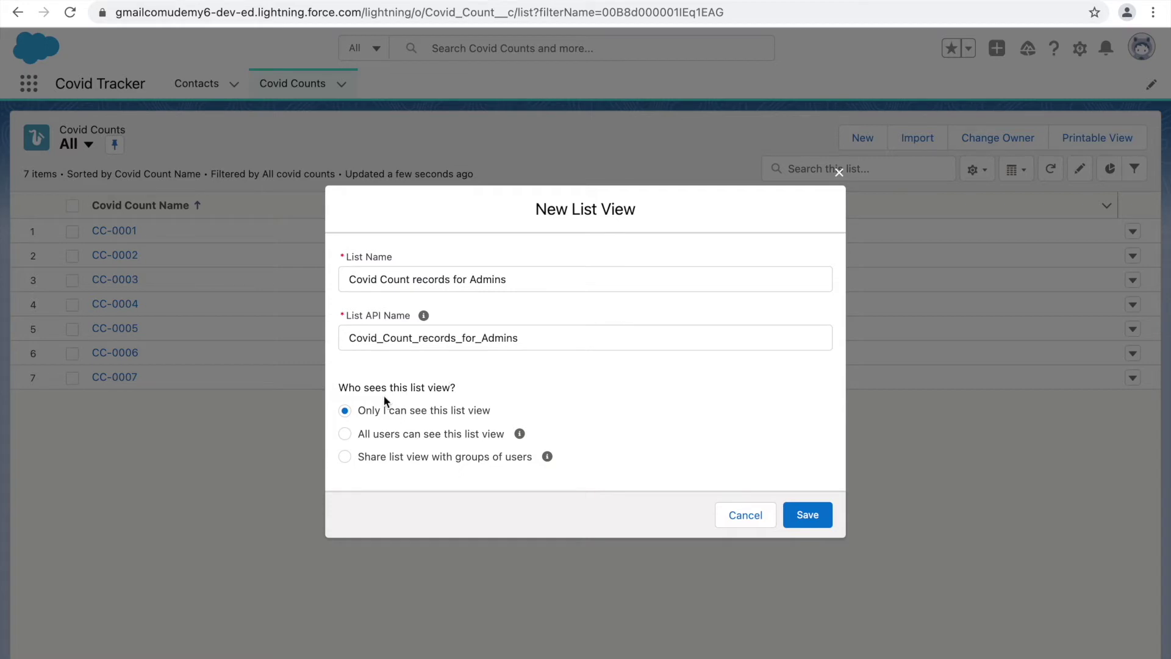
Try the all-users and user-group visibility options for the new list view, and return to "Only I can see this list view"
drag(361, 389, 451, 388)
click(478, 395)
click(388, 411)
click(345, 433)
mouse_move(521, 435)
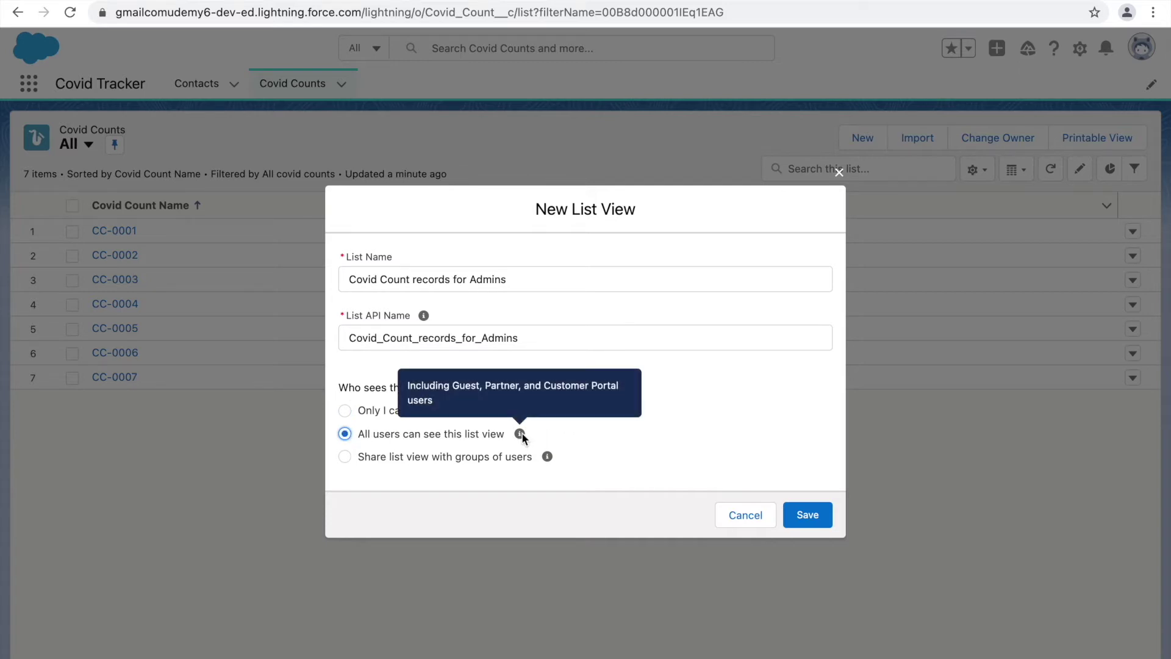
click(387, 456)
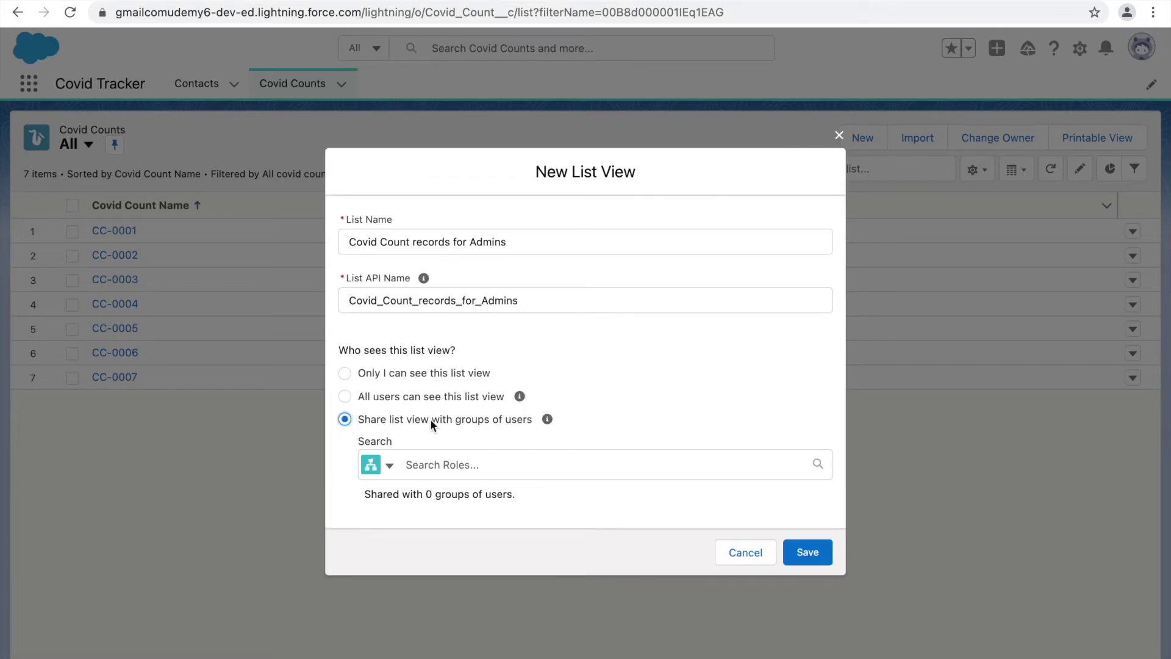
click(437, 464)
click(584, 425)
click(387, 374)
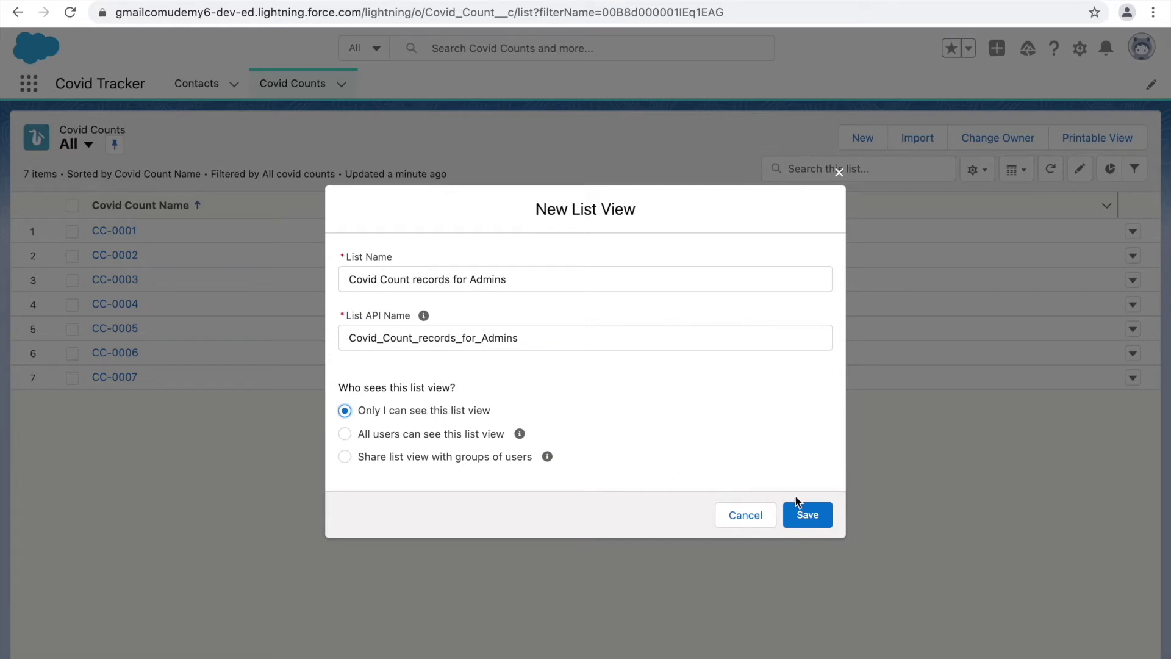
Capitalize the list name as "Covid Count Records For Admins" and save the new list view
click(422, 282)
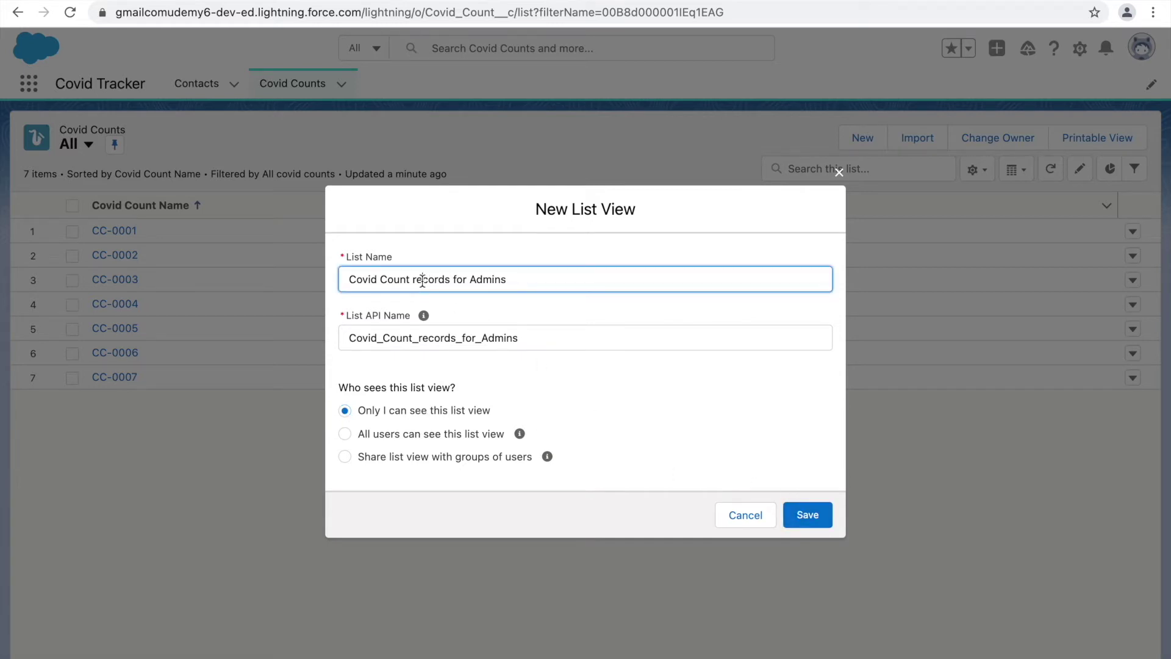
key(Delete)
text(R)
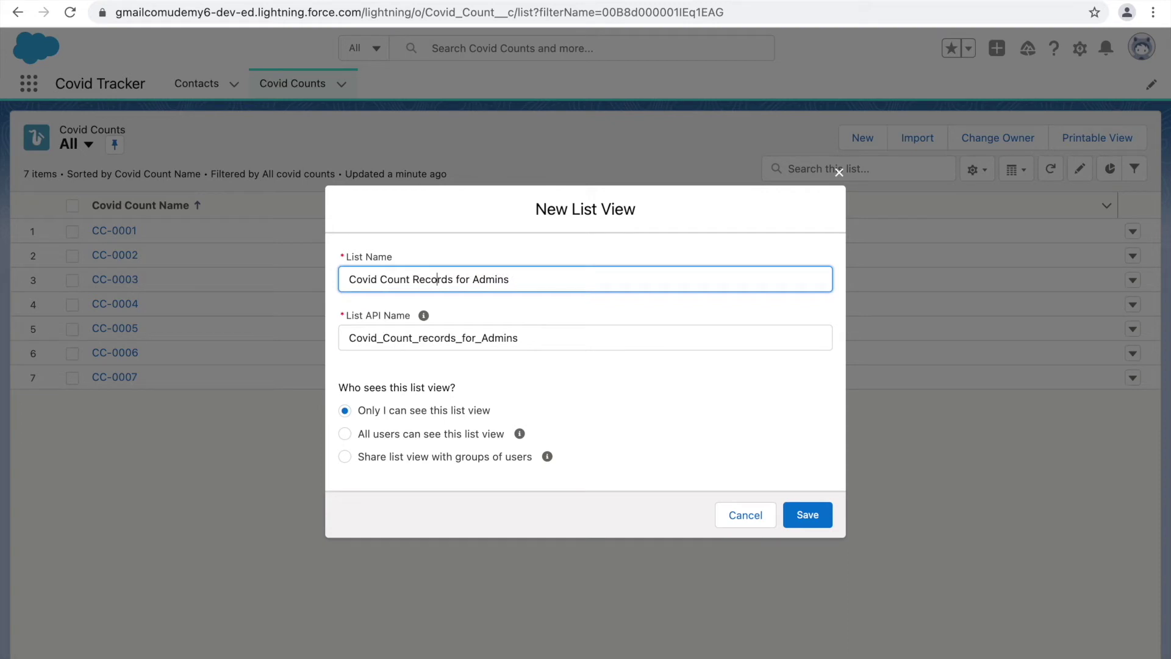
key(Delete)
text(F)
click(803, 515)
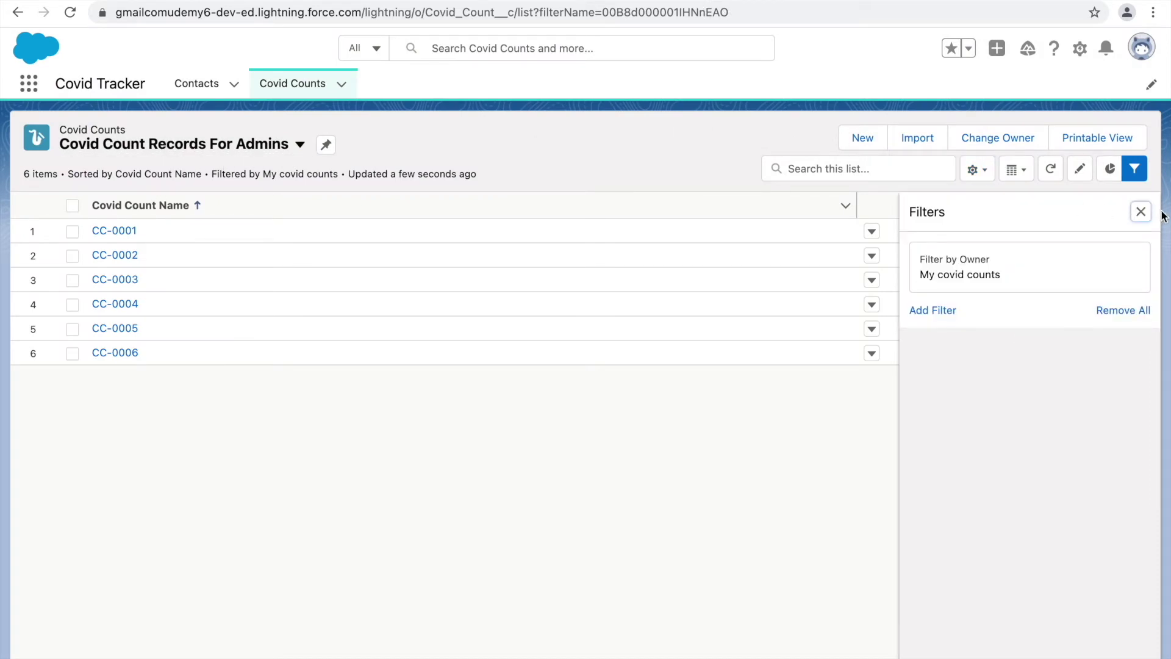
Set the list view's owner filter to All covid counts, save it, and close the filters
click(1141, 177)
click(1137, 177)
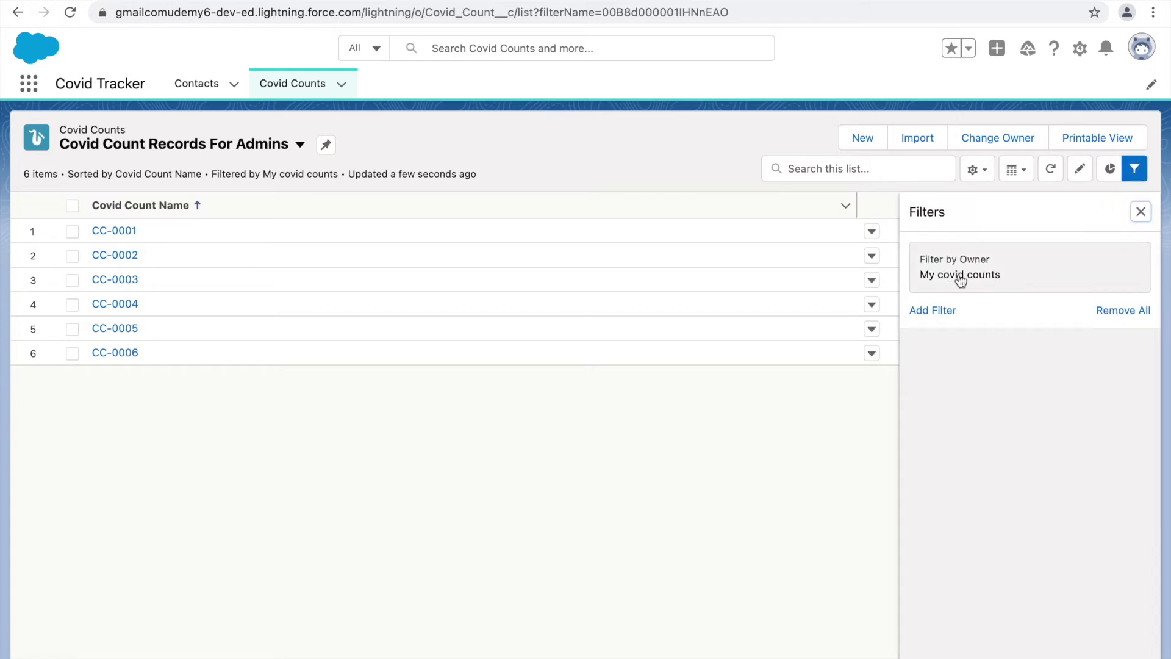
click(993, 272)
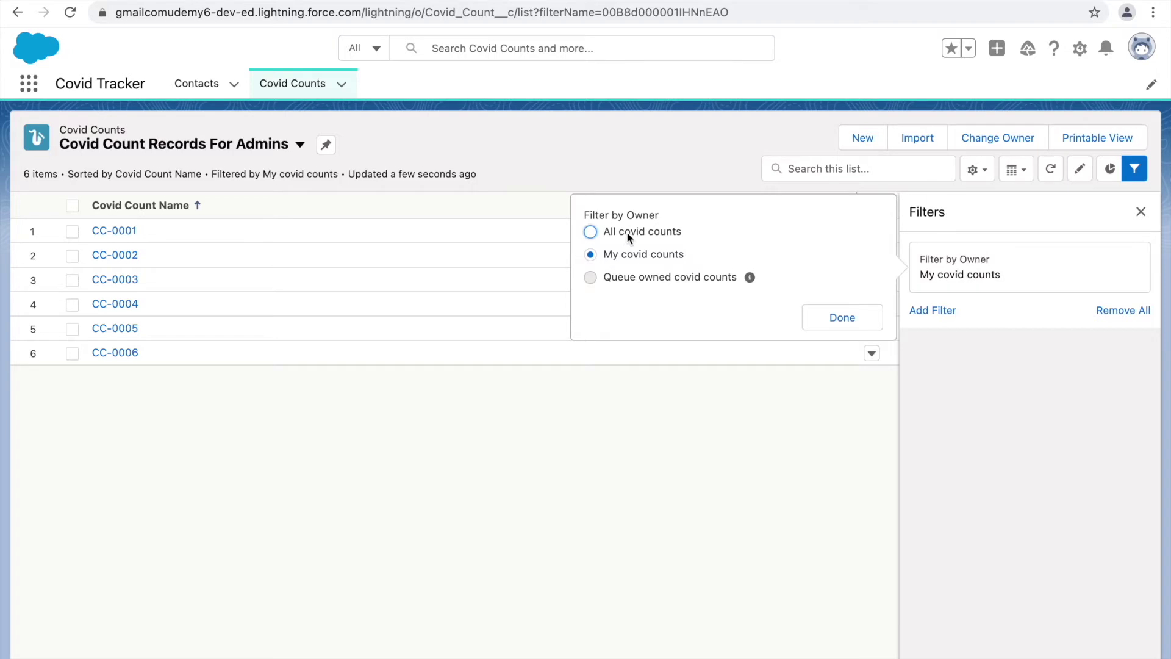
click(847, 330)
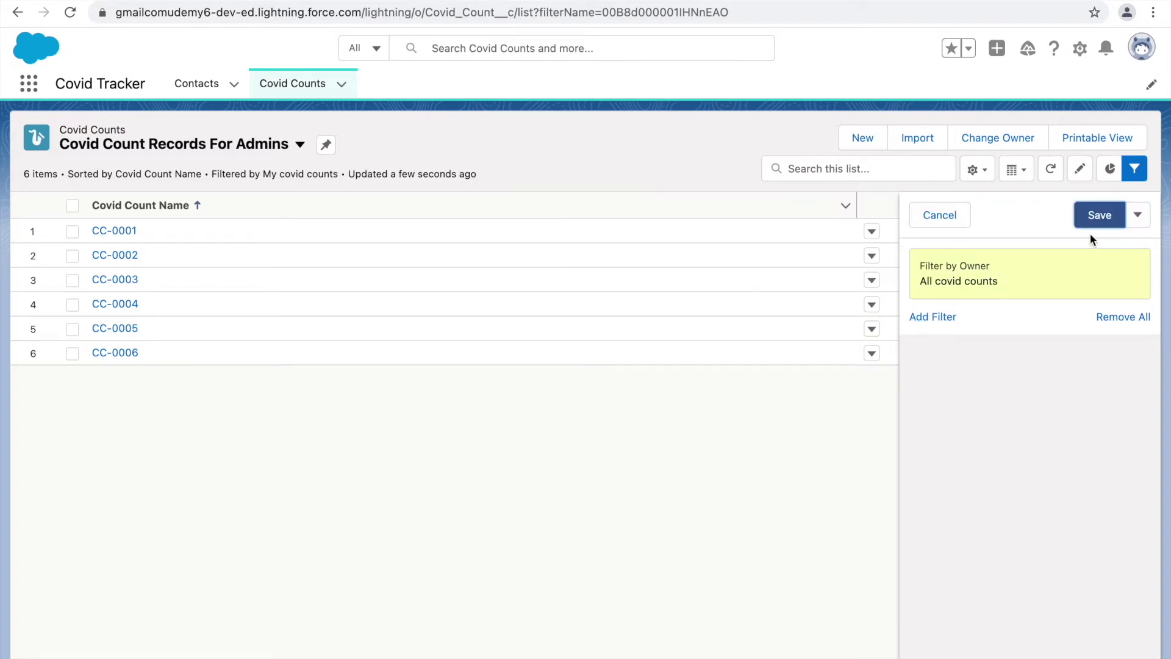
click(1091, 215)
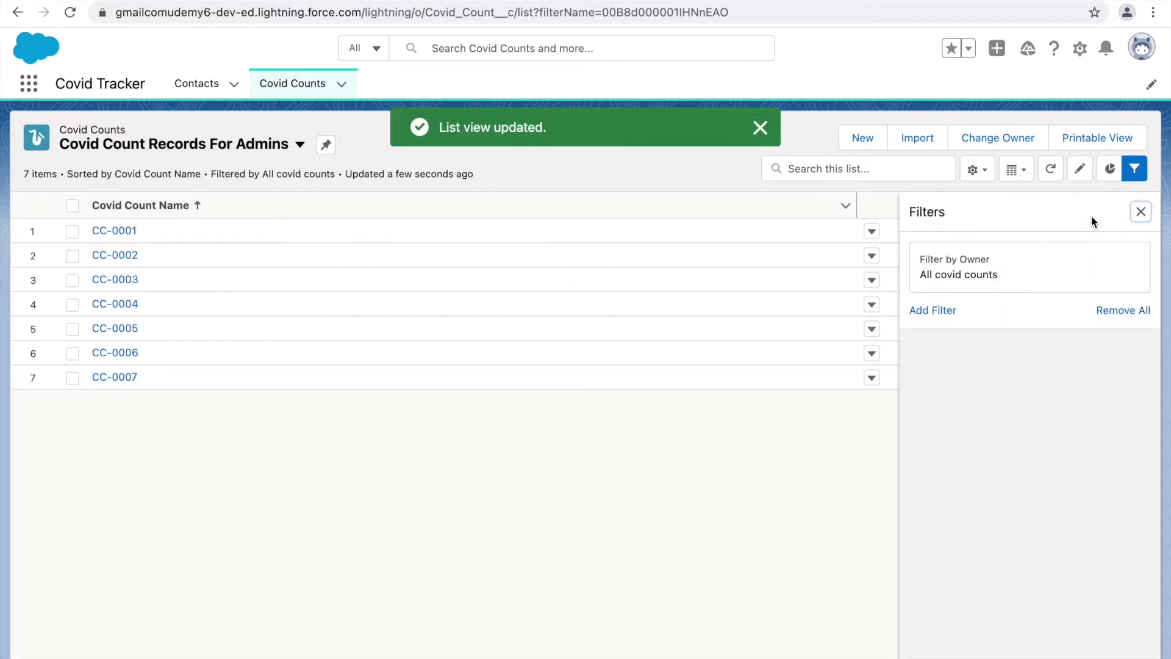
click(762, 128)
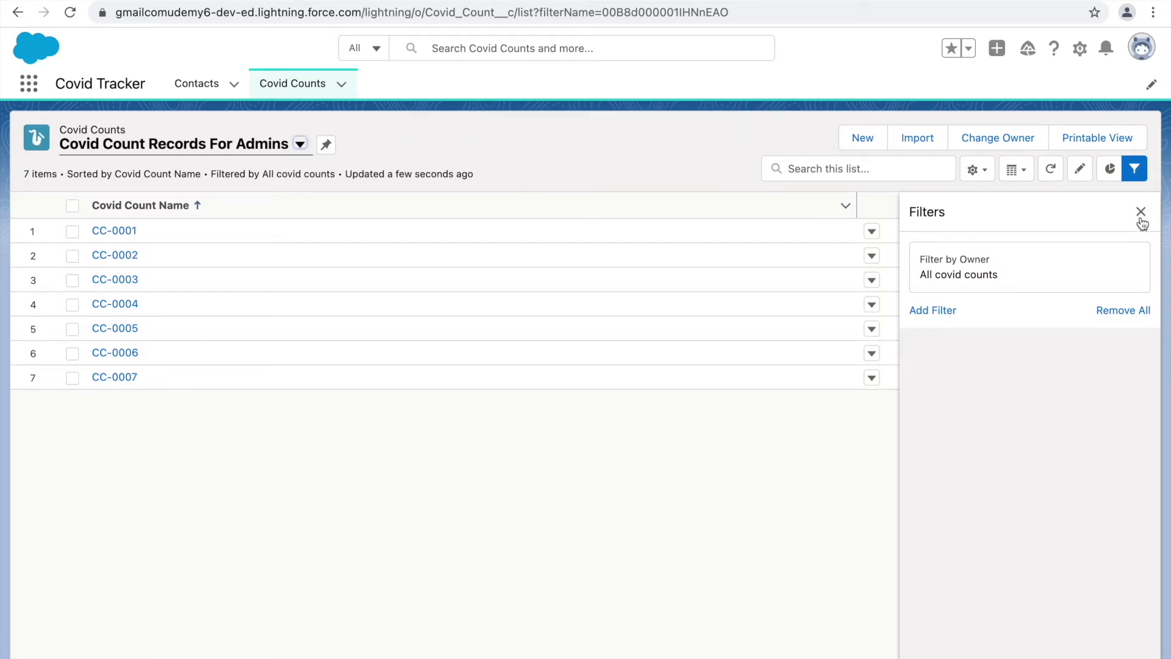
click(1140, 214)
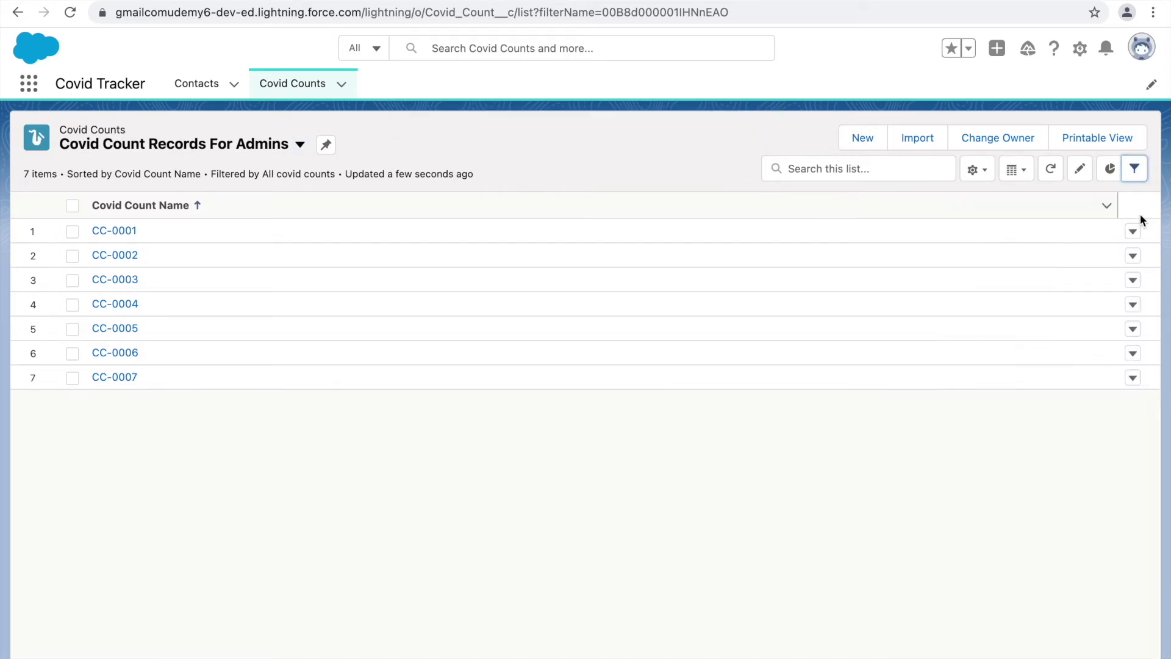
Try cloning the Covid Count Records For Admins list view, edit the "Copy of" prefix in its name, and cancel the clone
click(976, 171)
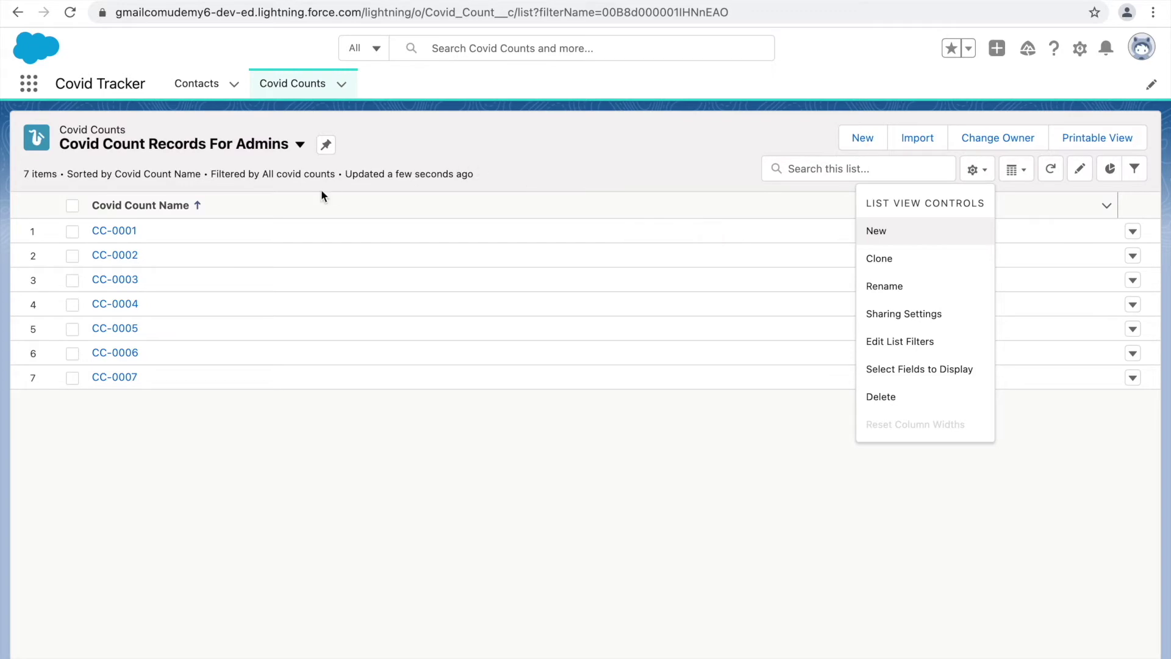
click(910, 262)
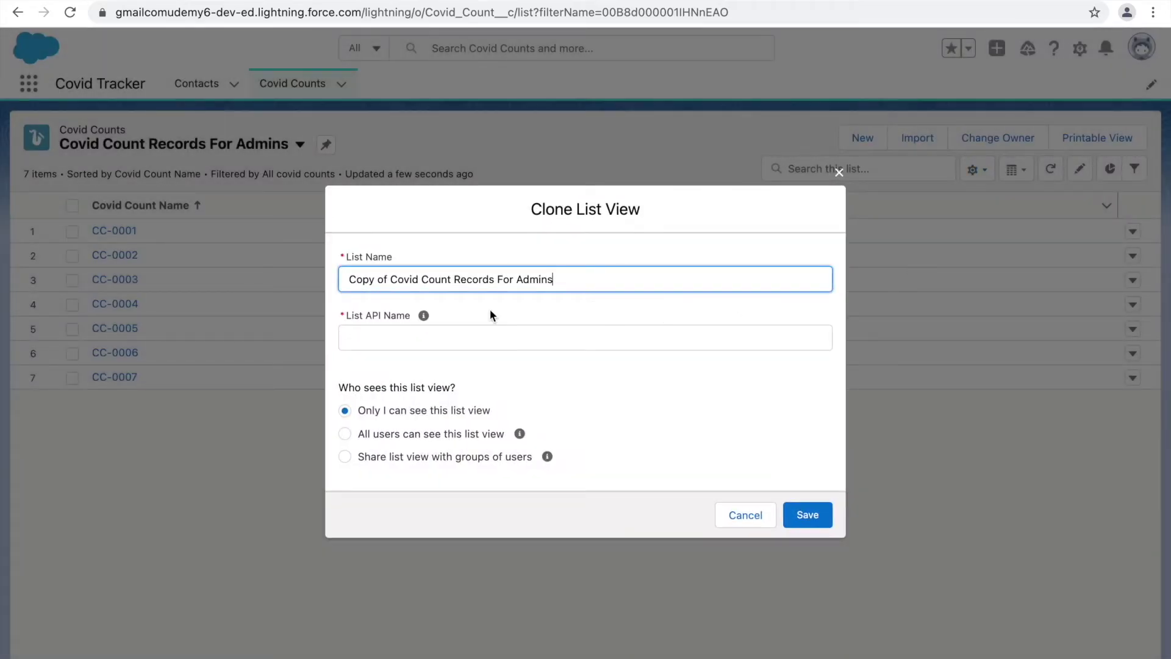
key(BackSpace)
key(BackSpace)
key(BackSpace)
key(BackSpace)
key(BackSpace)
key(BackSpace)
key(BackSpace)
key(BackSpace)
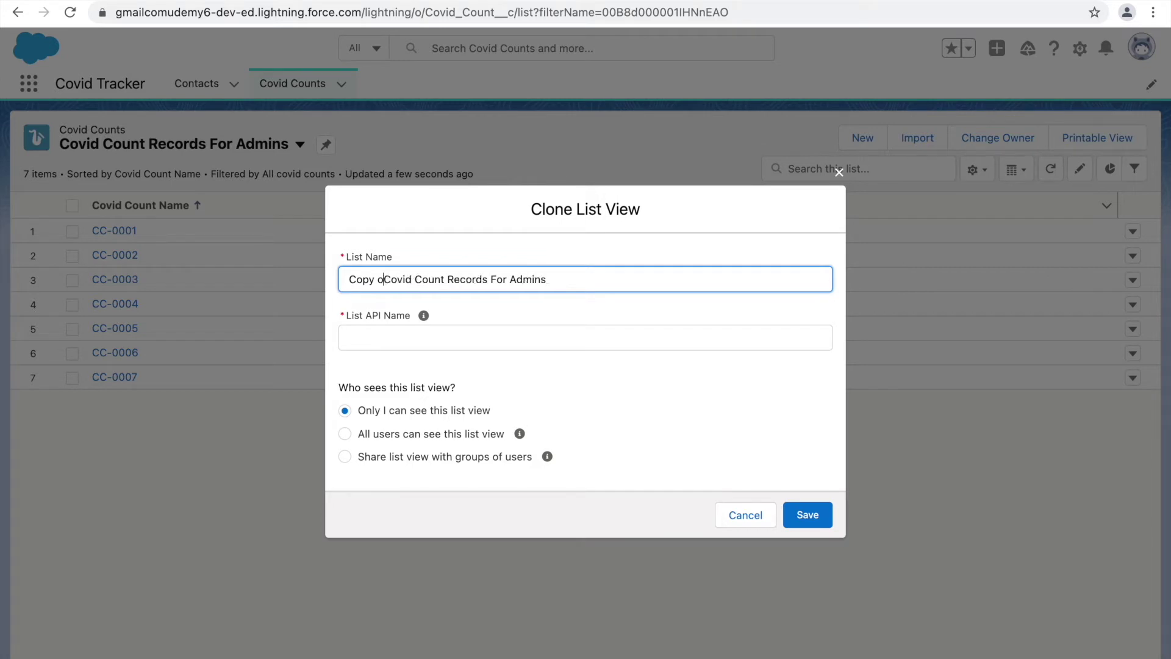
click(425, 343)
click(744, 515)
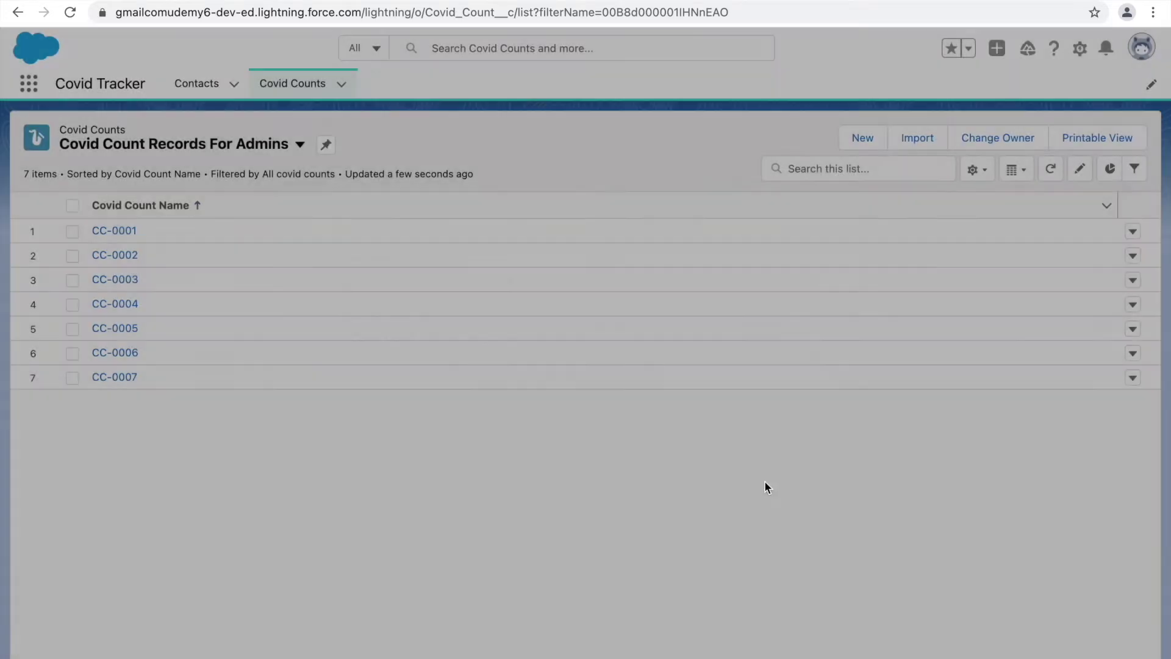
Rename the list view as "Covid Count Records For Administrators" and save it
click(974, 170)
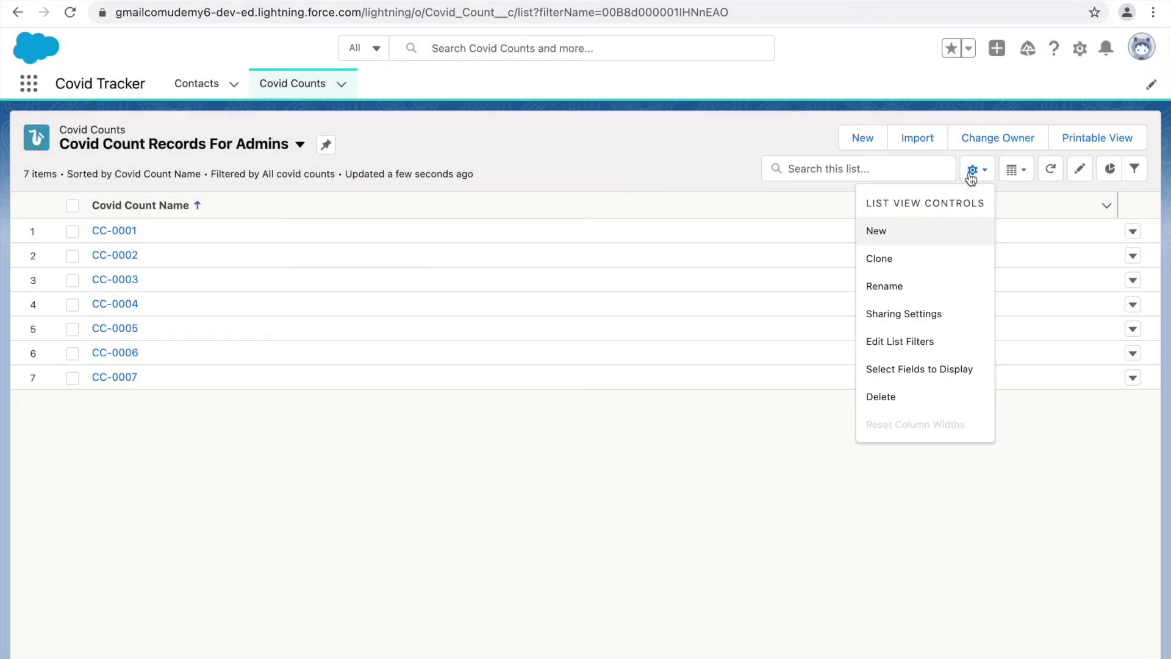
click(893, 287)
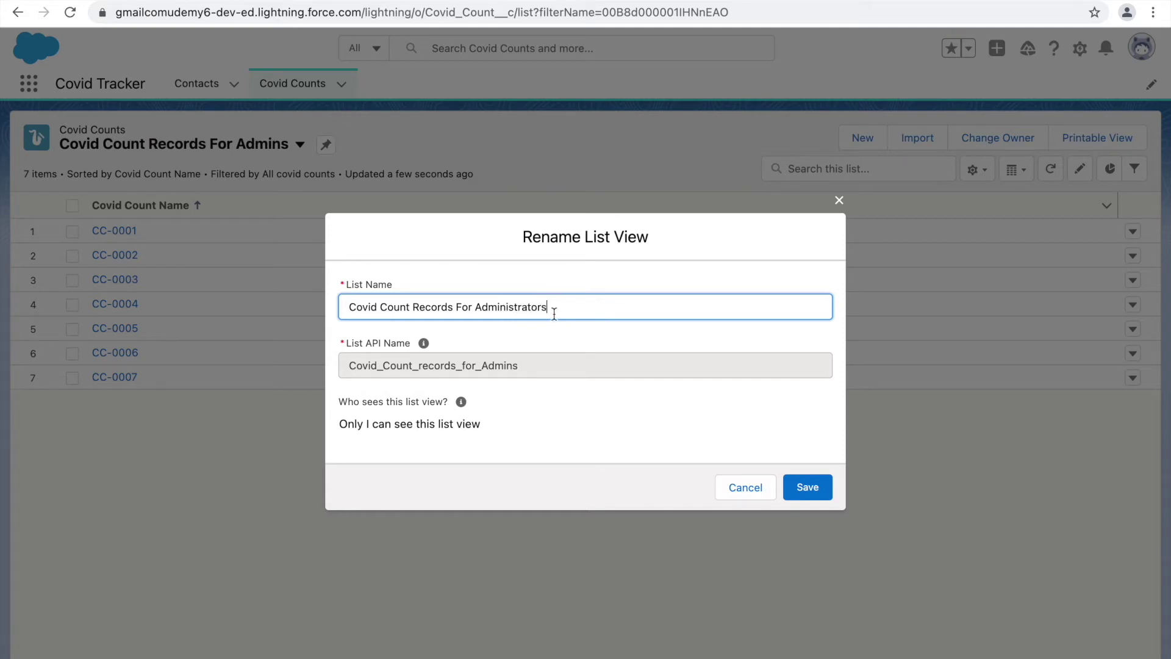
click(803, 490)
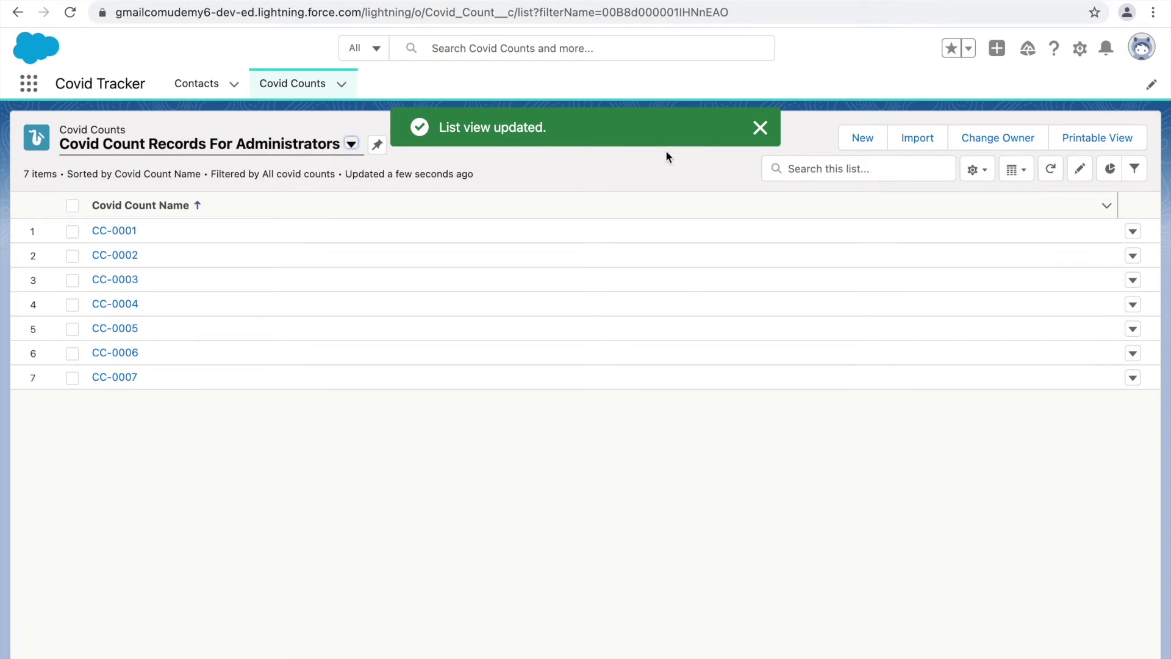
click(757, 131)
Try the all-users and user-group options in the list view's sharing settings, and close them without saving
click(976, 169)
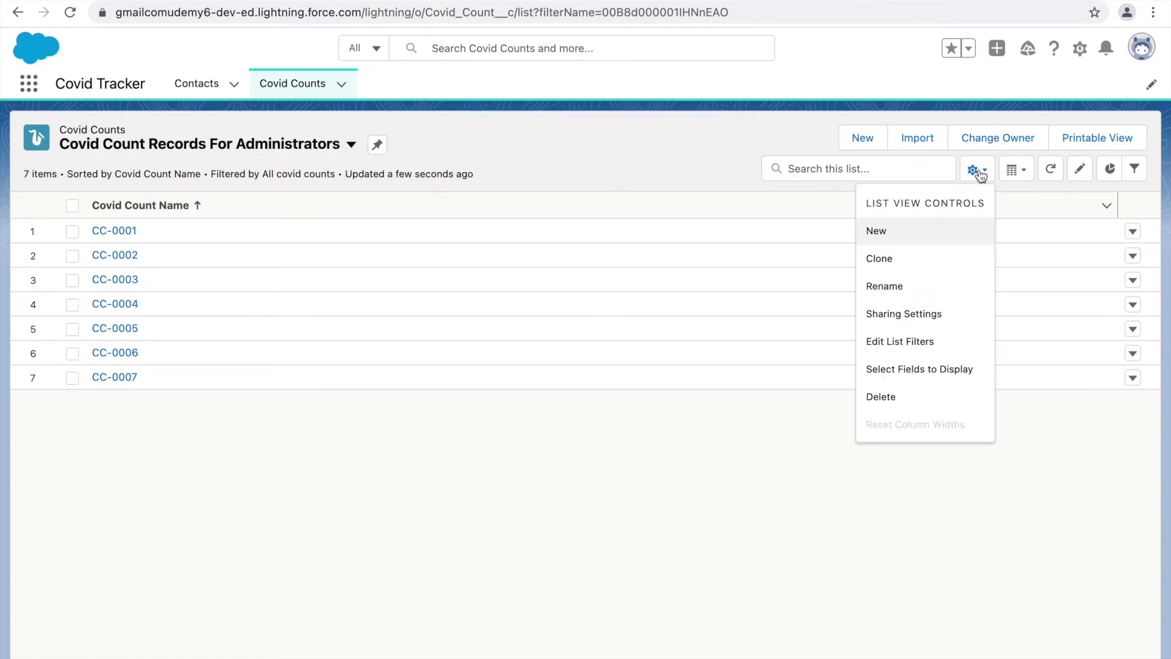
click(892, 316)
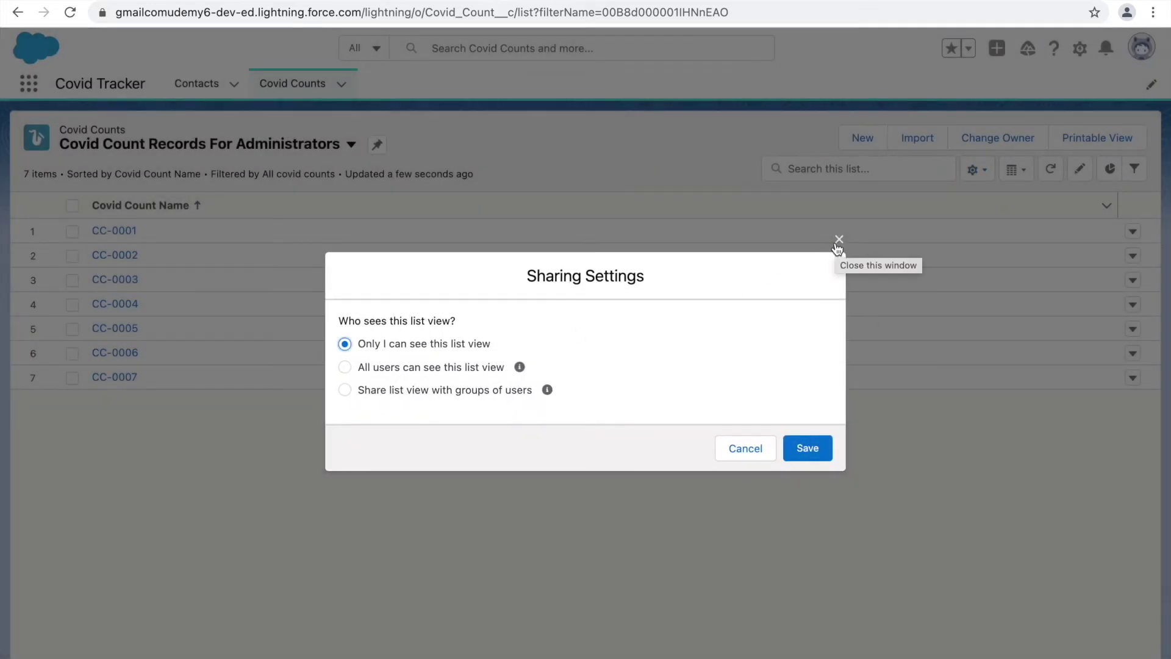
click(388, 368)
click(408, 389)
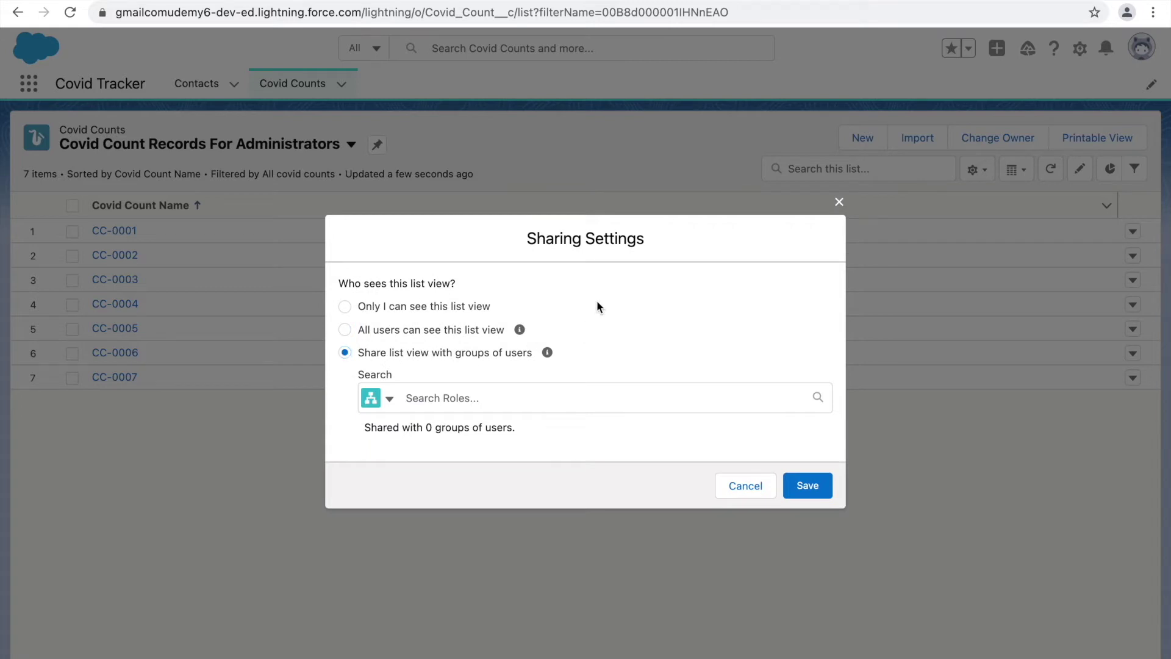
click(380, 329)
click(834, 241)
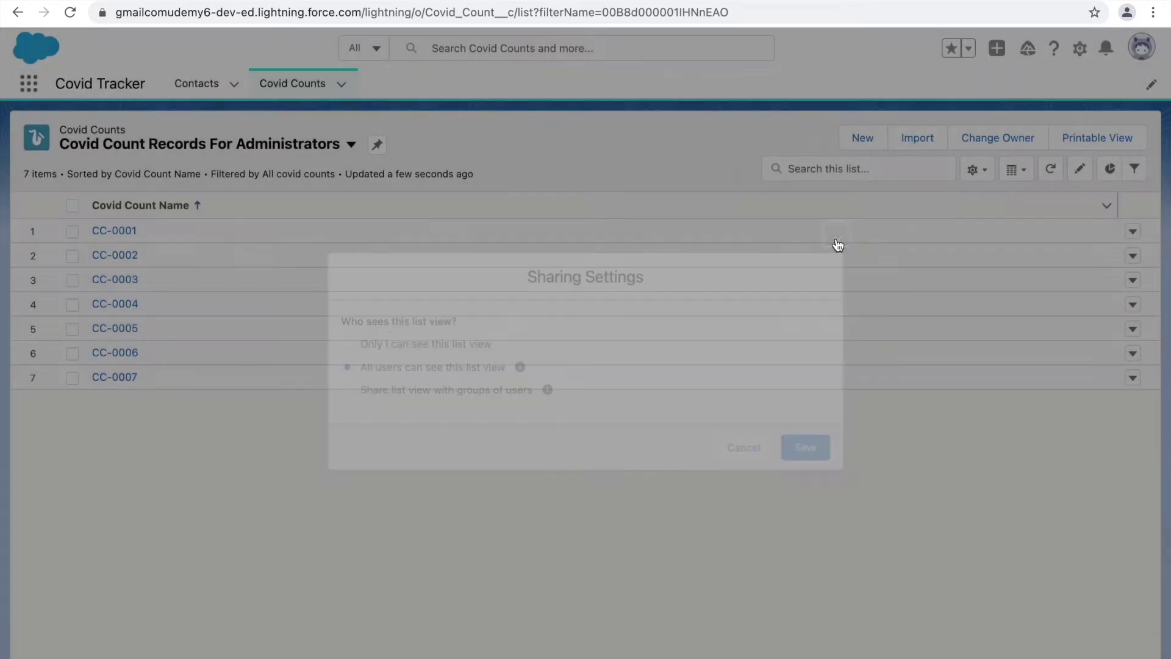
Examine the filter settings of the Covid Count Records For Administrators list view and its list view controls
click(976, 169)
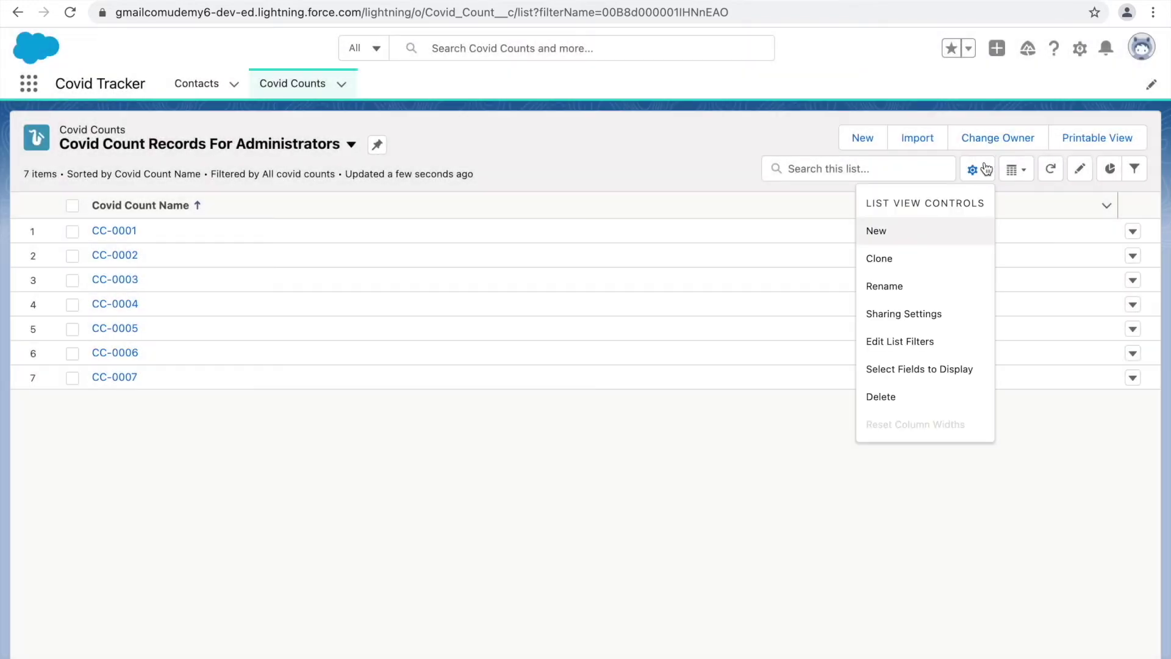
click(913, 343)
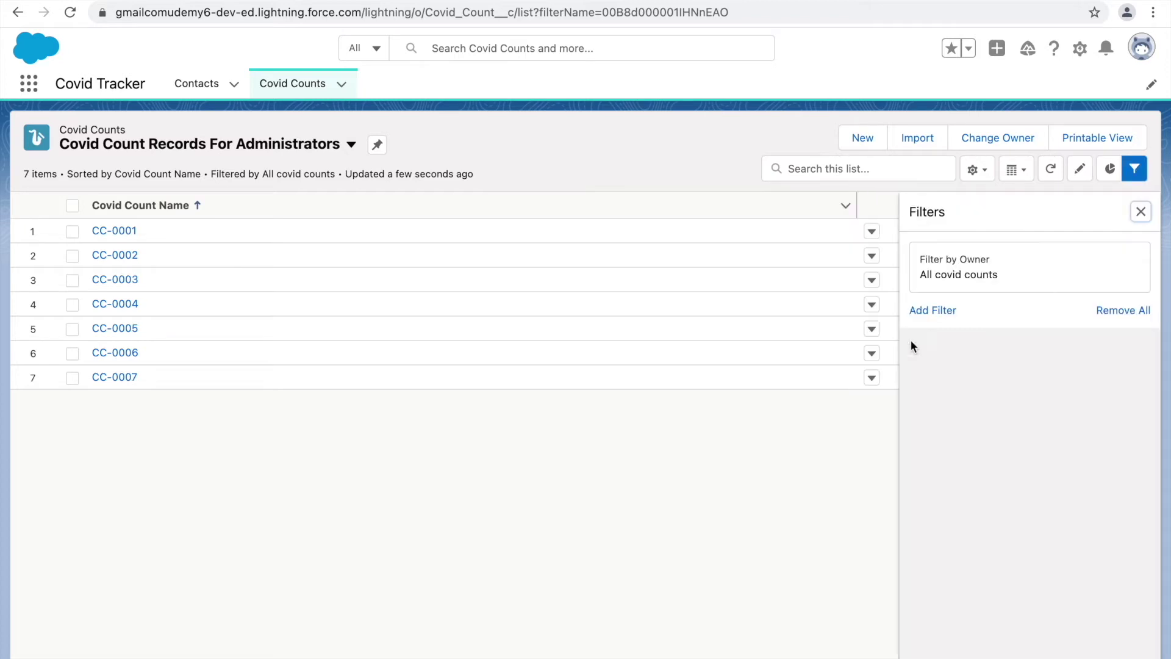
click(1136, 175)
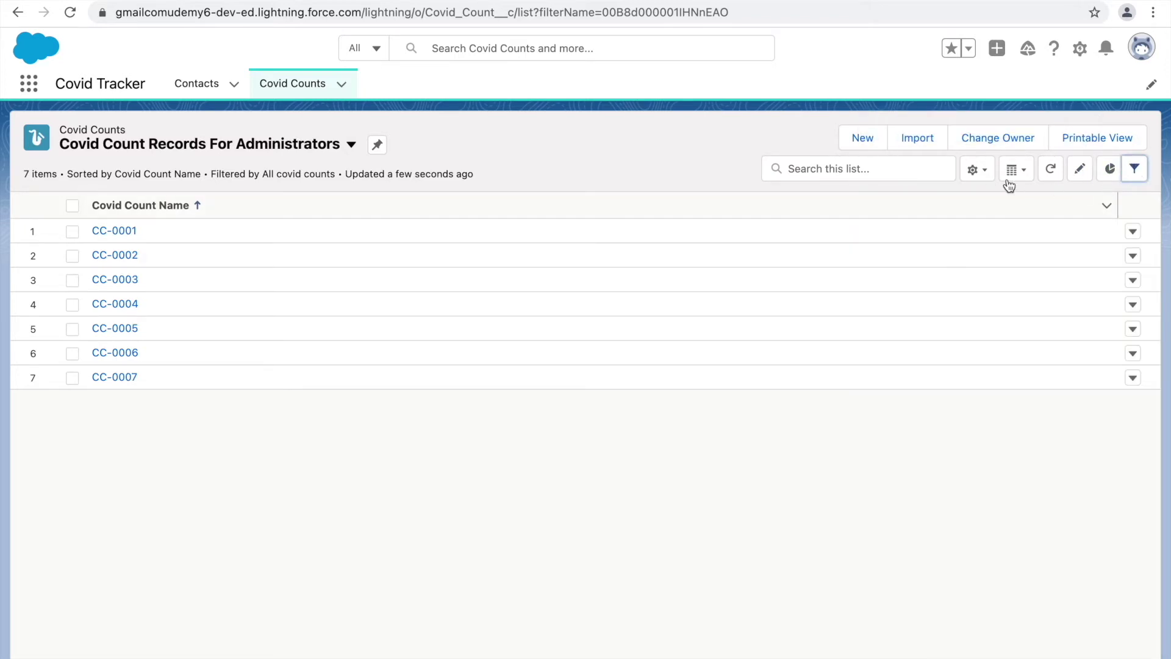
click(975, 172)
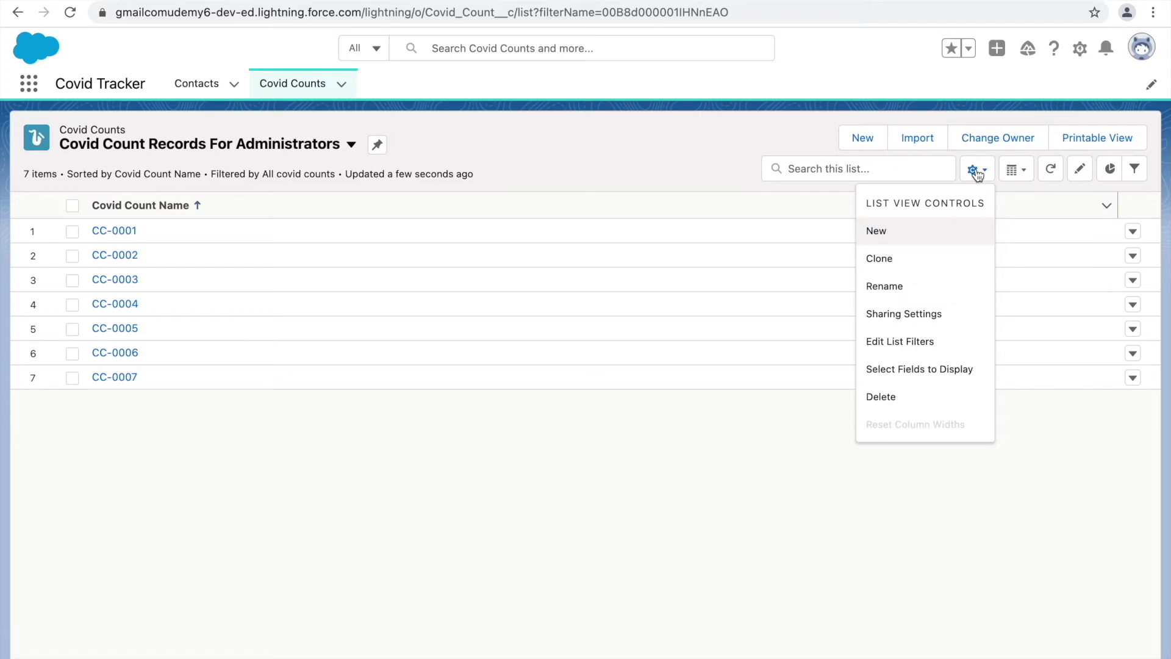
click(1134, 175)
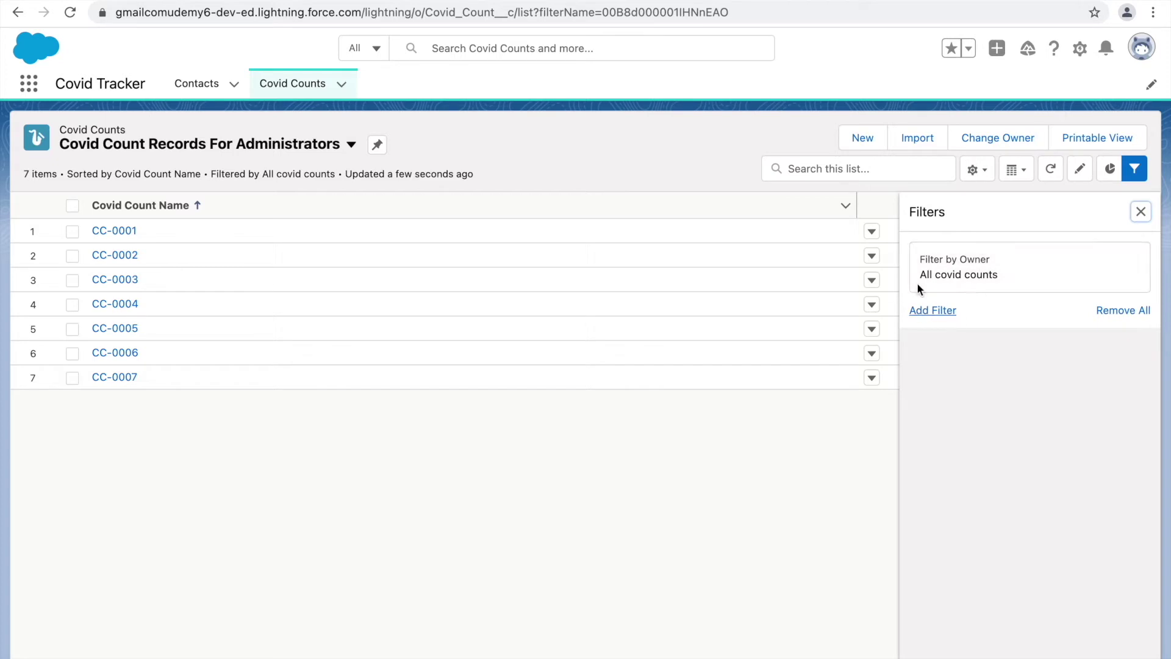
Add Active Cases, Day Category and Entry Date to the list view's visible fields
click(981, 175)
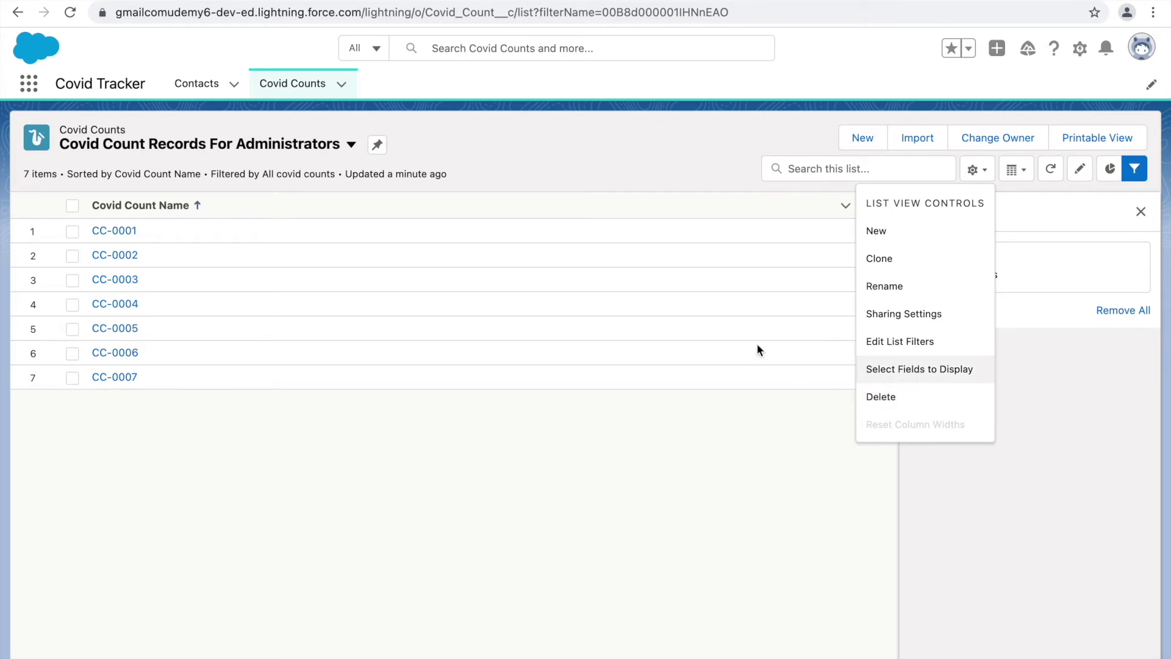
click(915, 366)
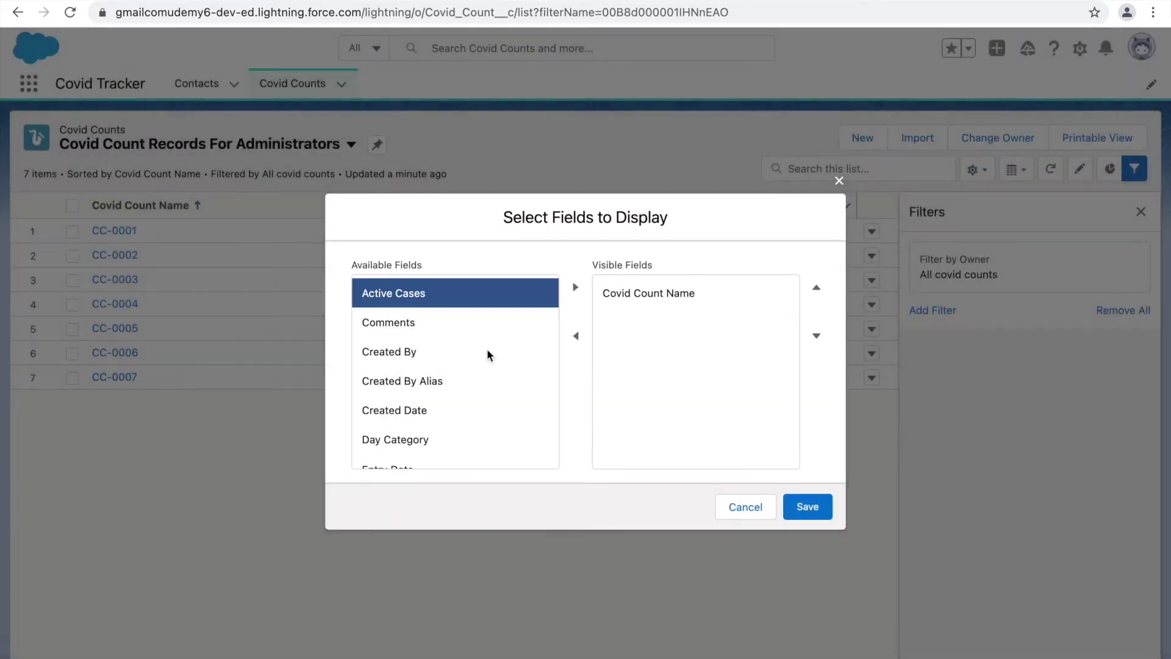
click(581, 291)
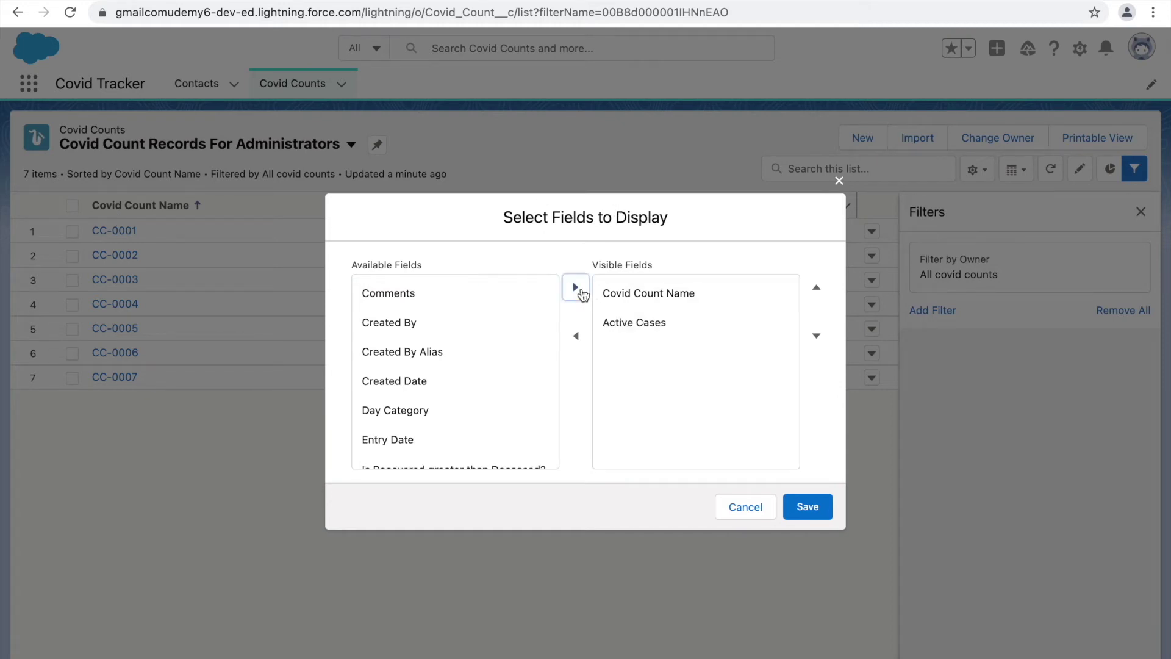
scroll(442, 393, down, 1)
click(411, 369)
click(573, 291)
click(436, 370)
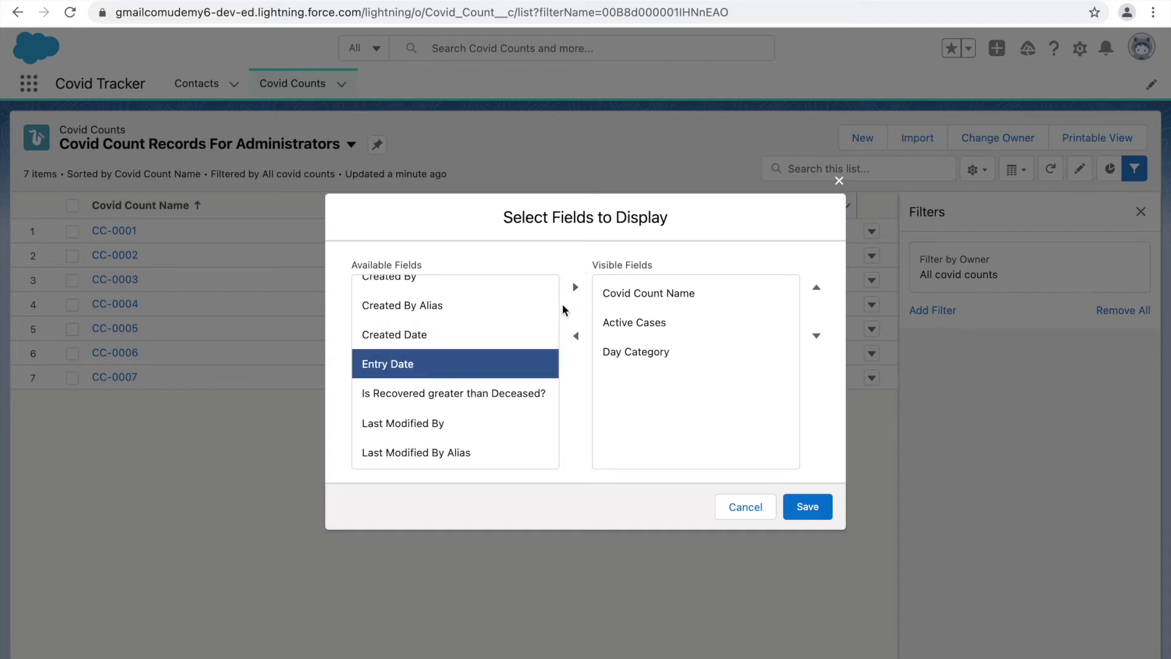
click(575, 287)
Remove Active Cases from the visible fields and add Total Cases instead
click(677, 332)
click(575, 335)
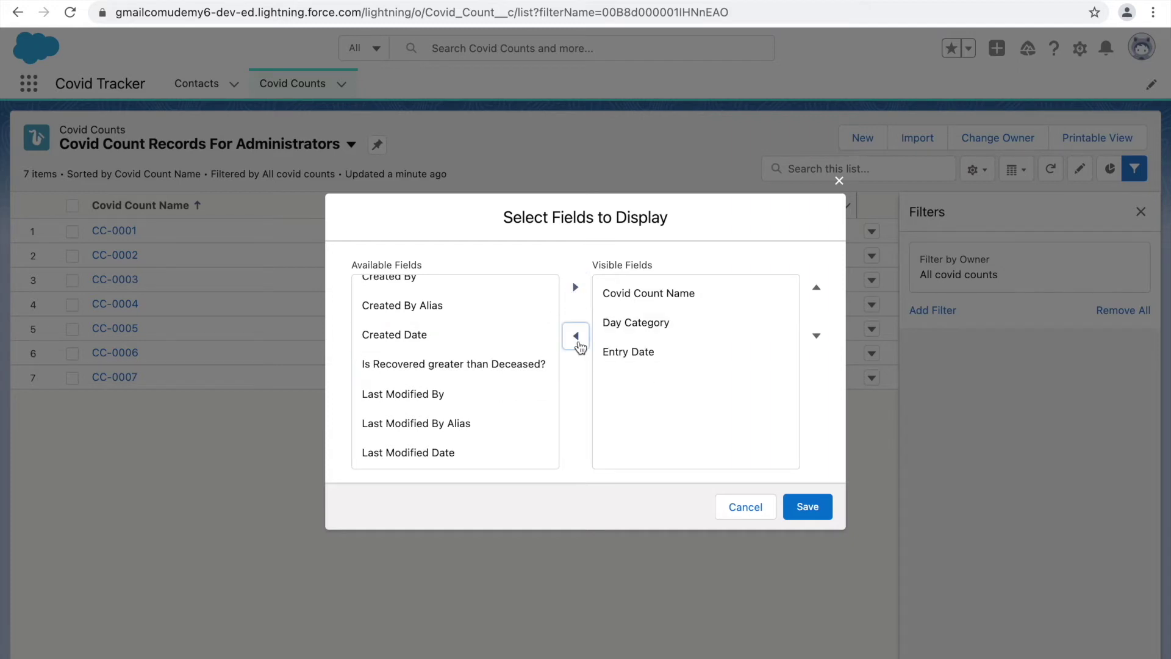
scroll(430, 385, down, 2)
scroll(434, 390, down, 3)
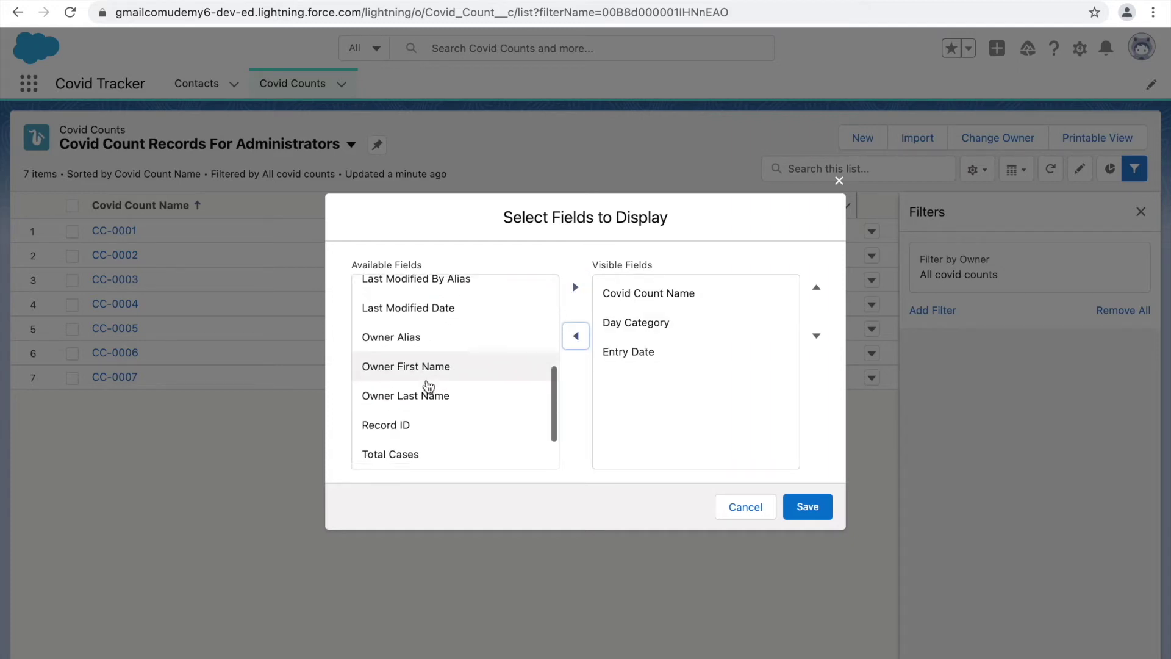
click(433, 393)
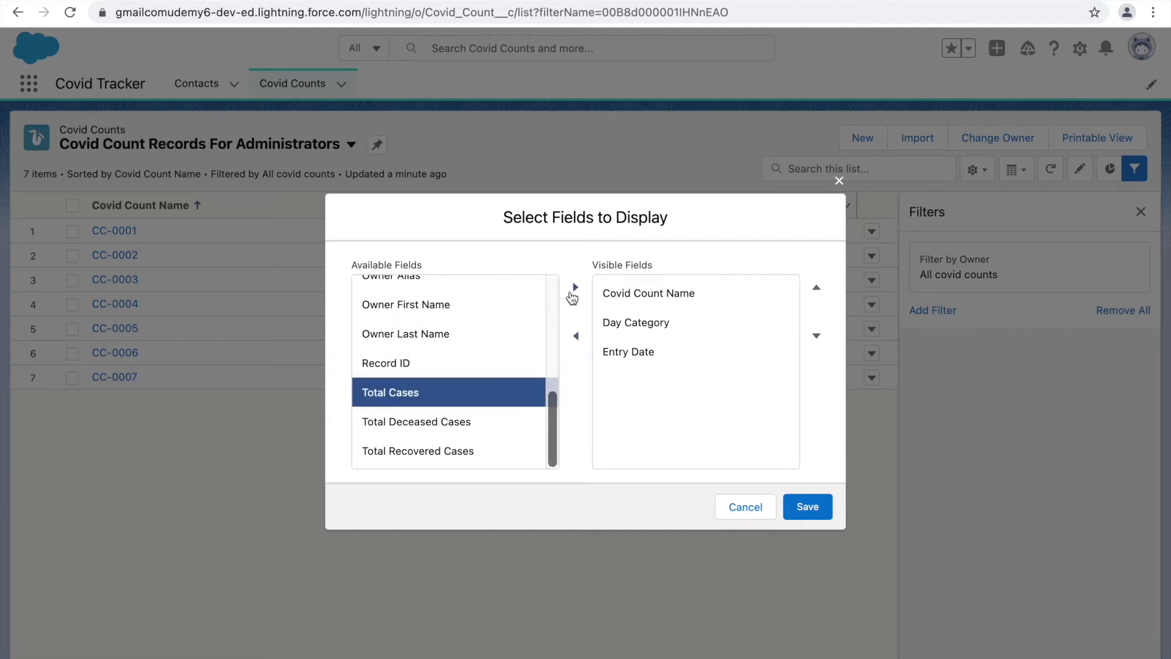
click(573, 287)
Reorder the visible fields to Covid Count Name, Total Cases, Entry Date, Day Category, and save the field selection
click(647, 374)
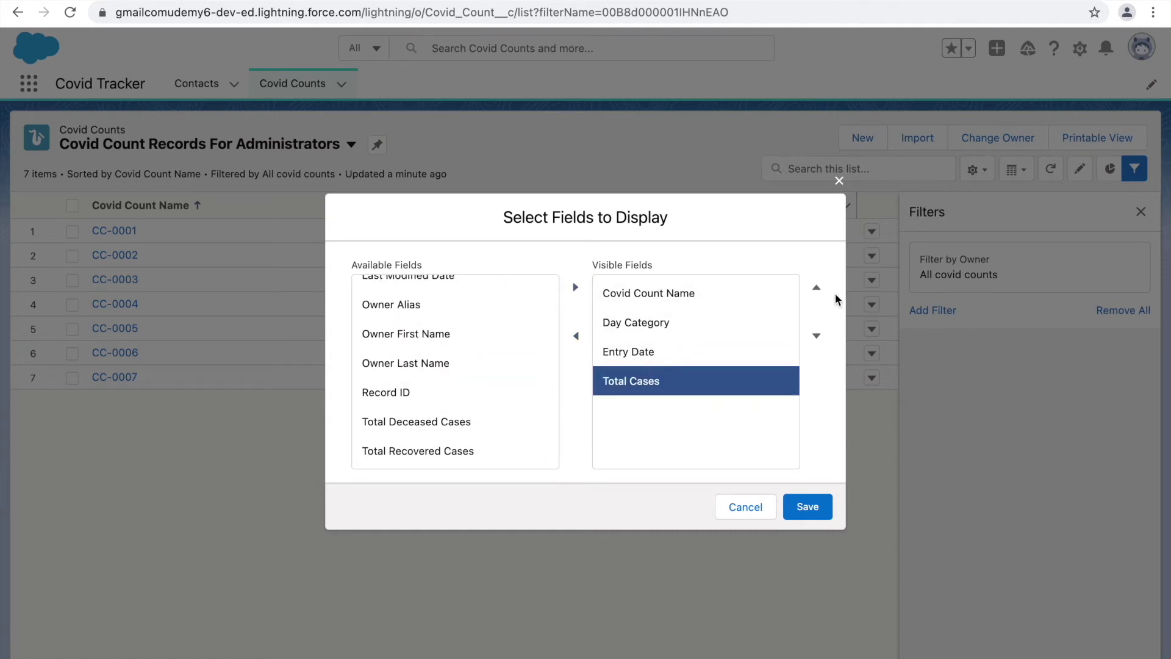
click(817, 290)
click(817, 290)
click(662, 299)
click(651, 328)
click(643, 381)
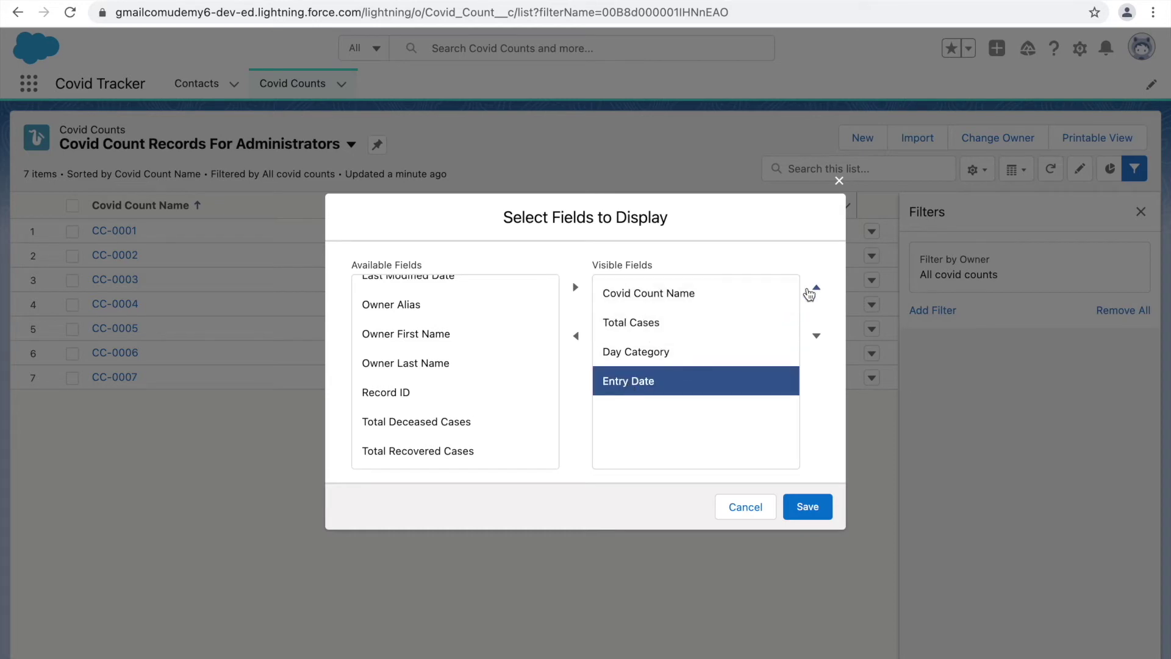
click(815, 289)
click(650, 383)
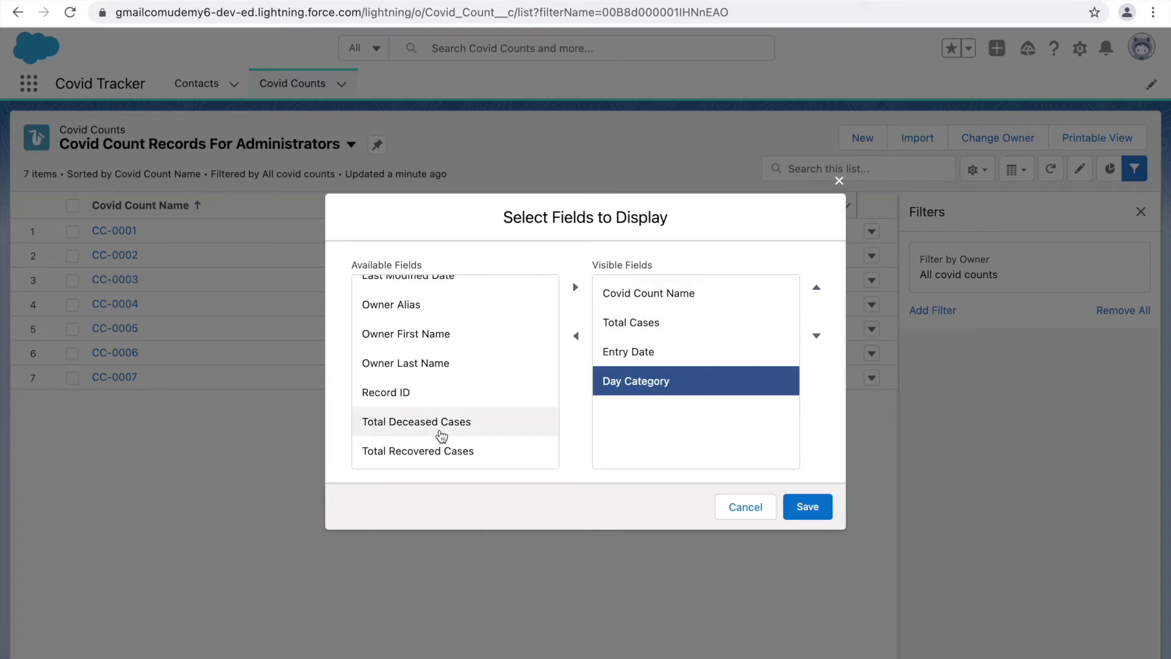
click(802, 506)
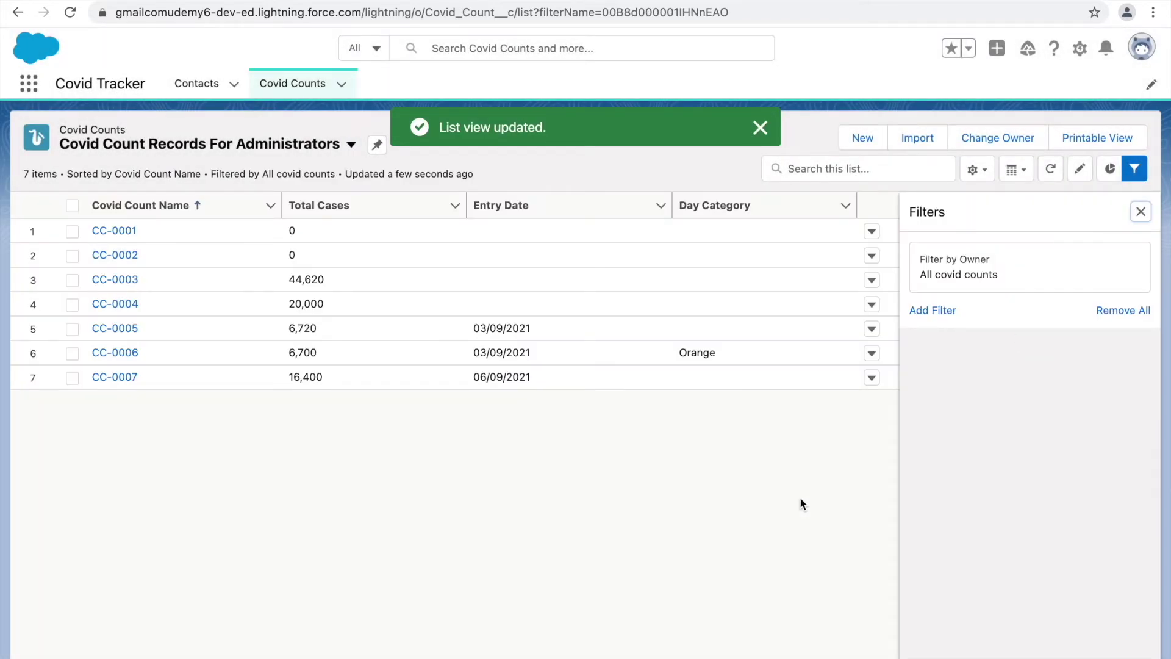
click(759, 127)
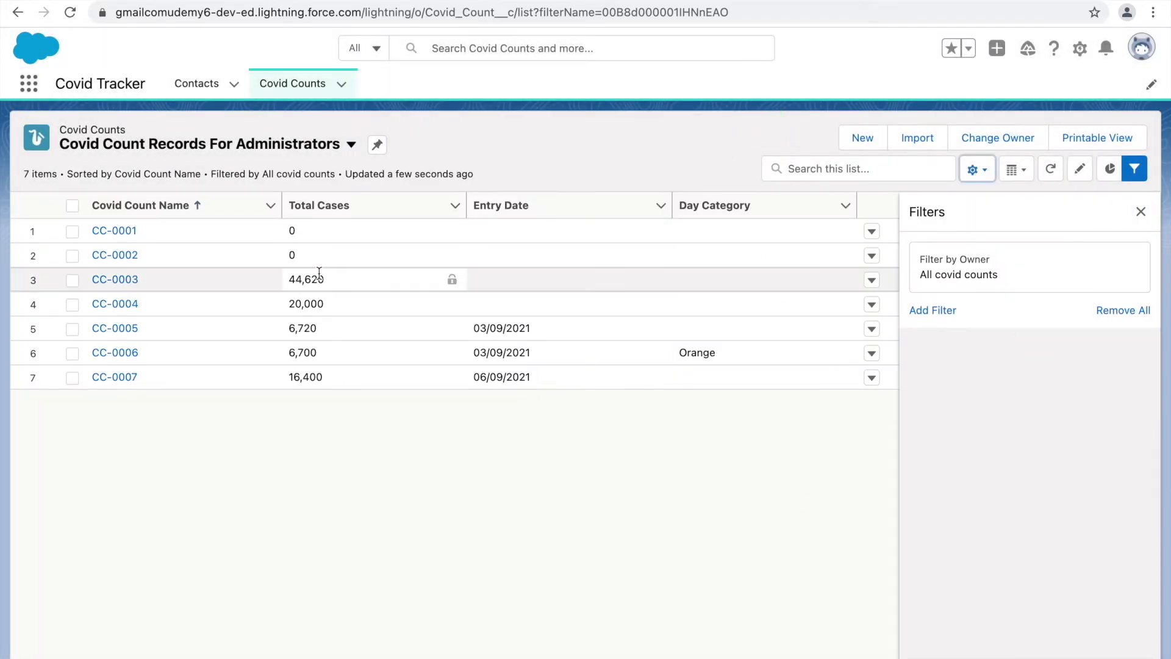
click(1133, 176)
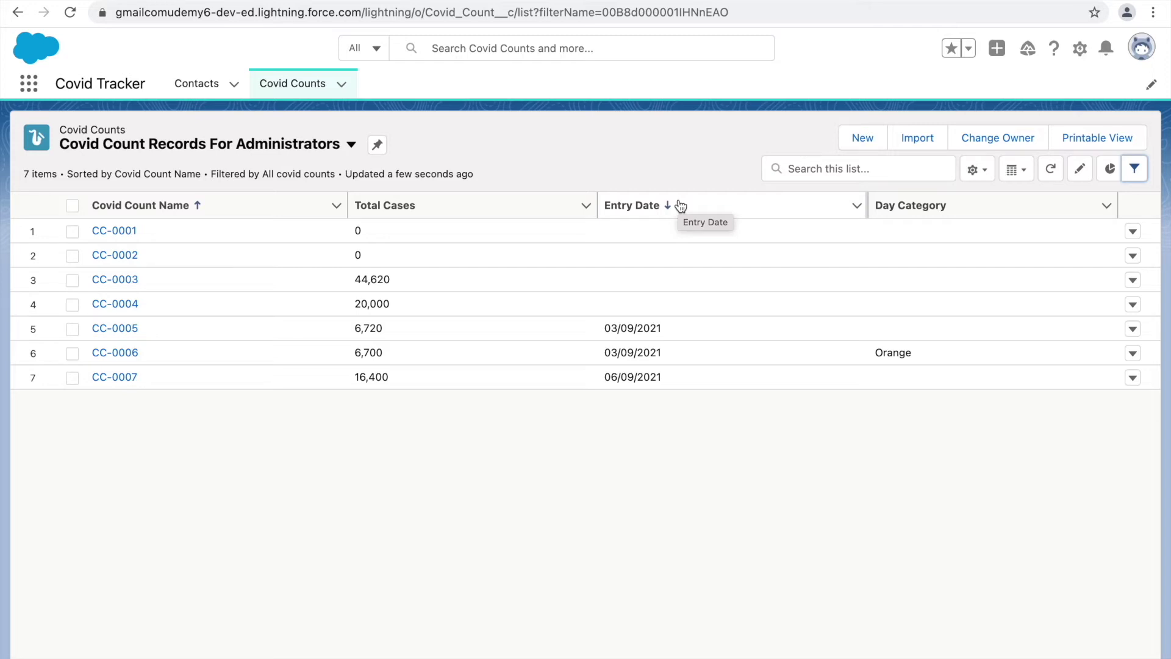
click(976, 168)
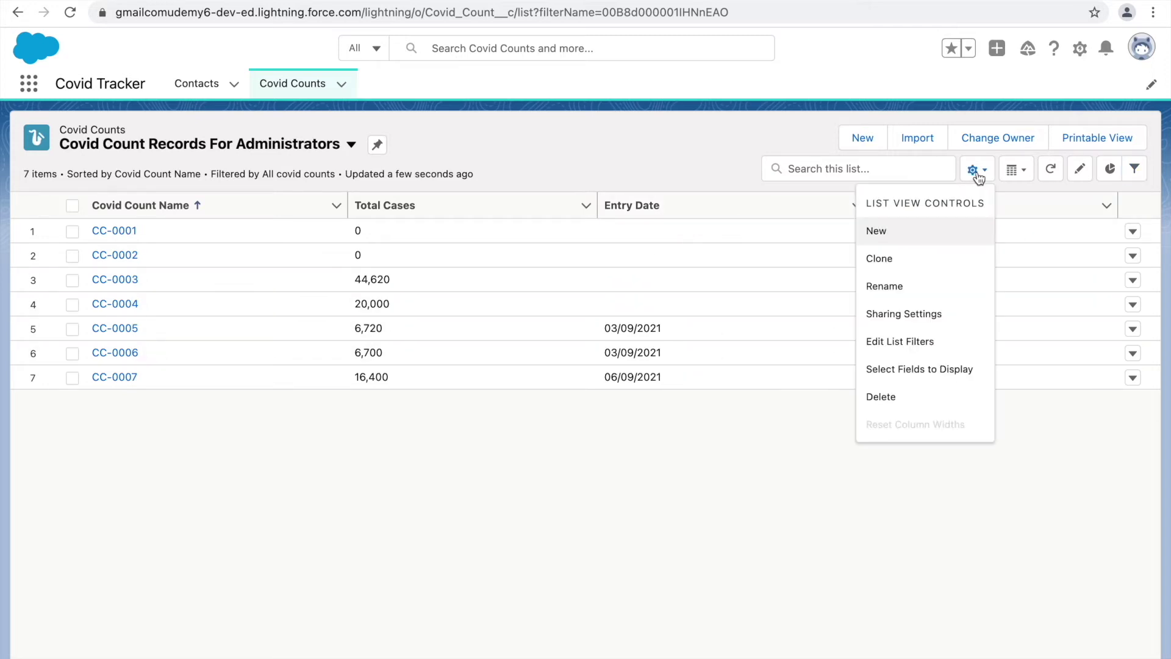
click(753, 441)
Add a list view filter for Day Category equals Orange and save it
click(1133, 170)
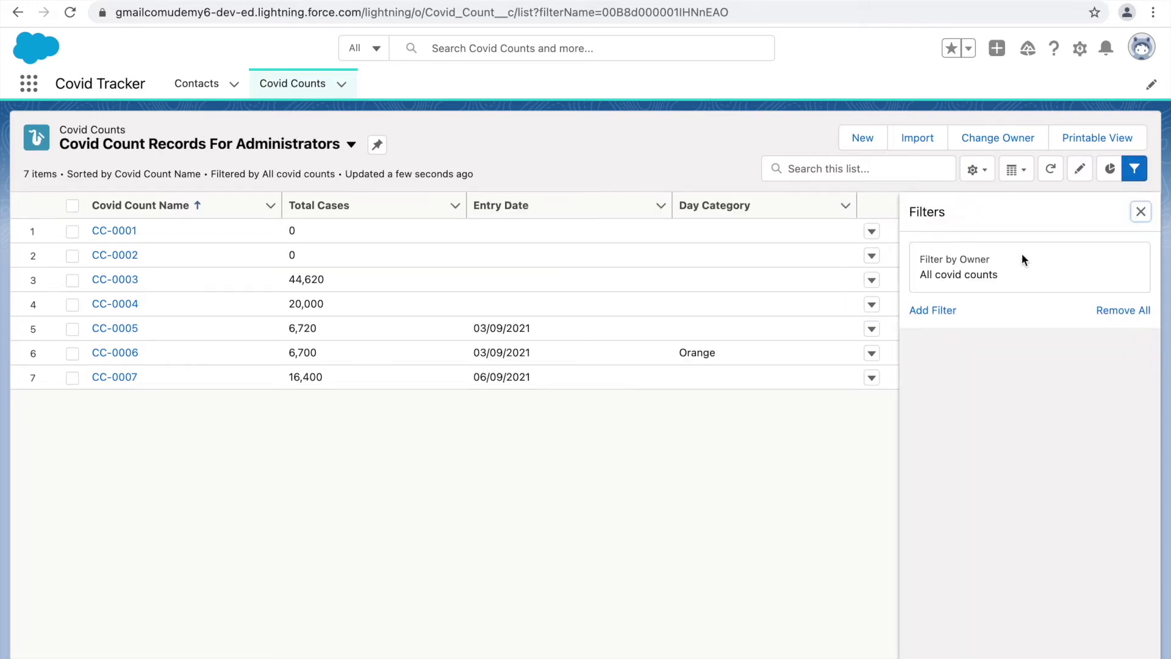
click(933, 311)
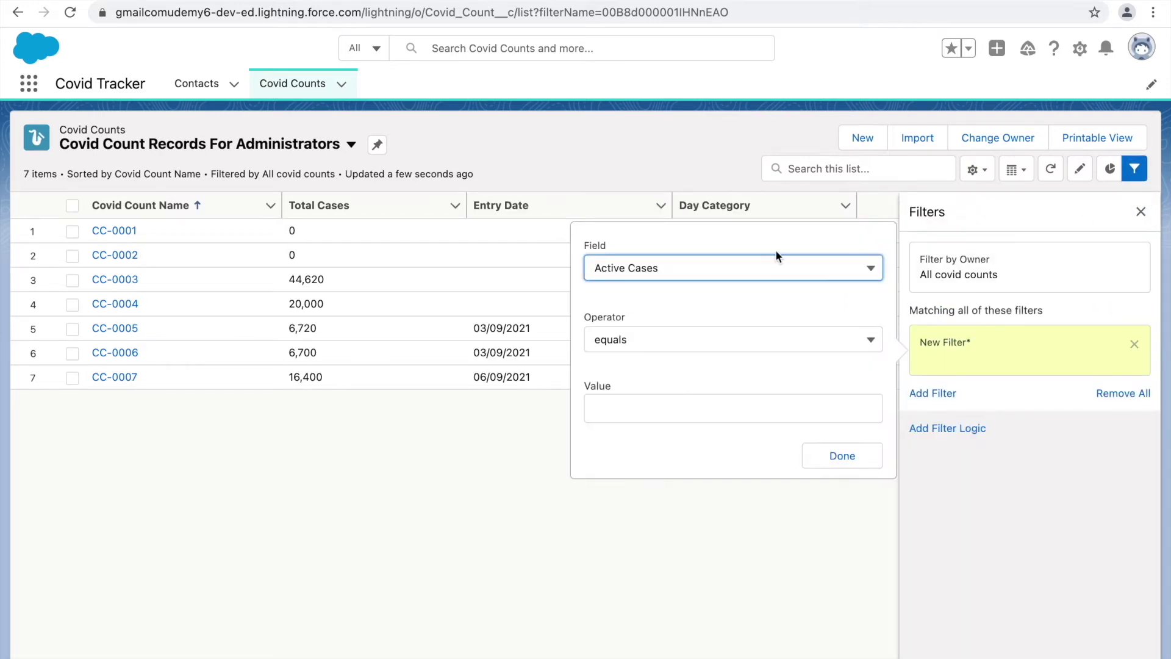
click(775, 272)
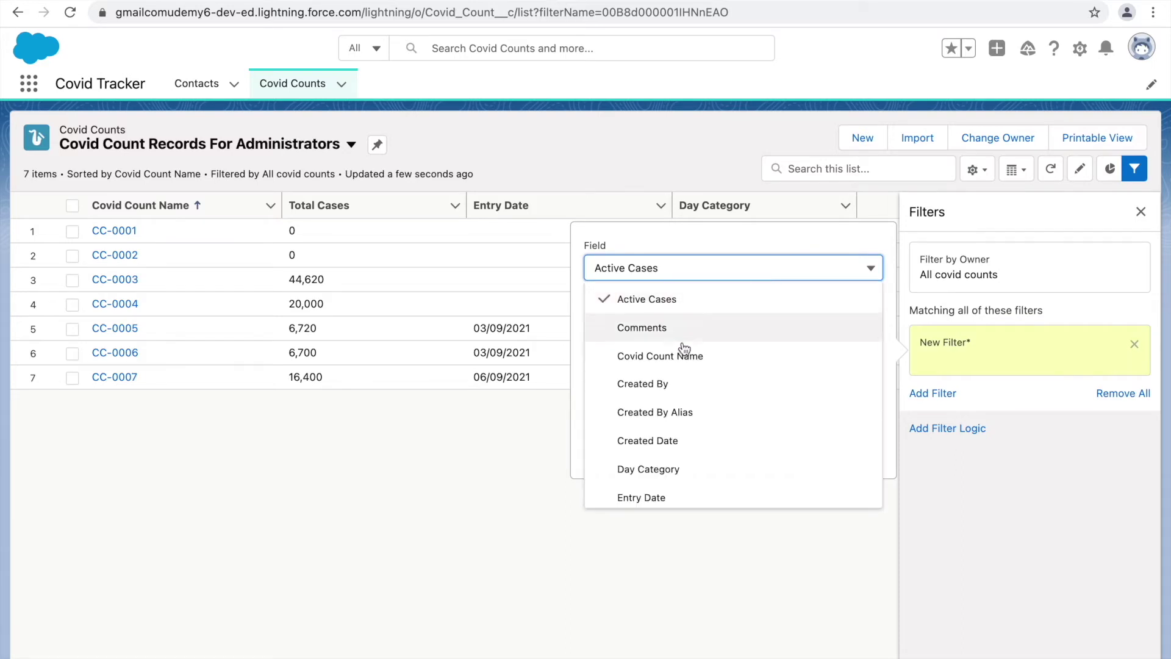
scroll(671, 444, down, 2)
scroll(672, 443, down, 1)
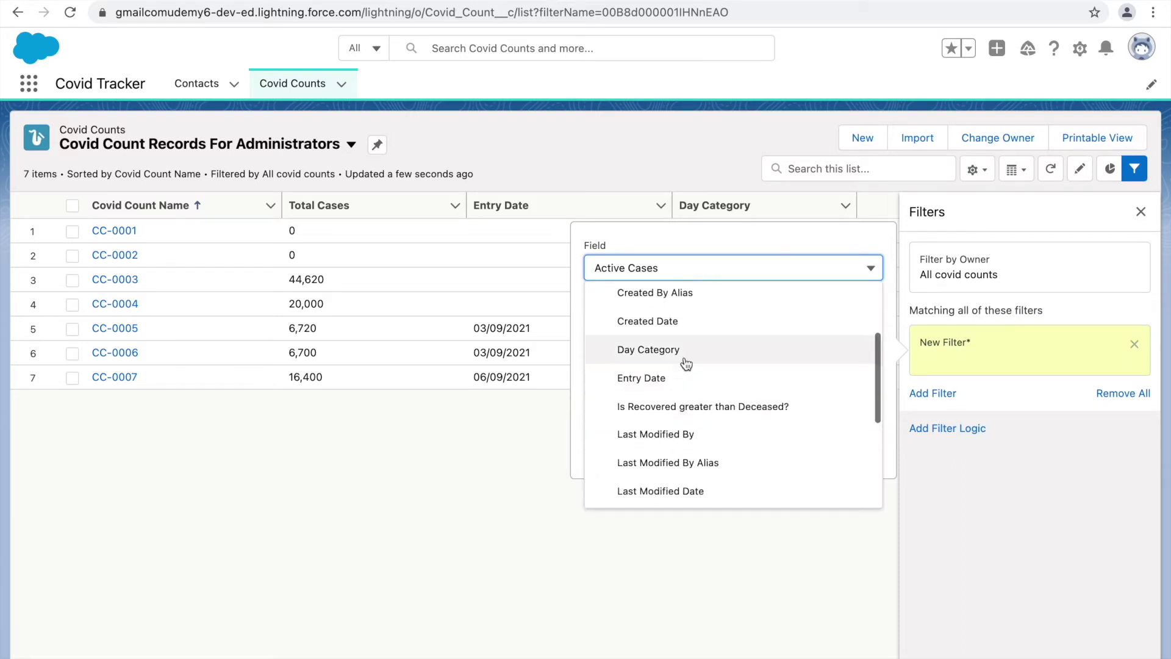
click(656, 357)
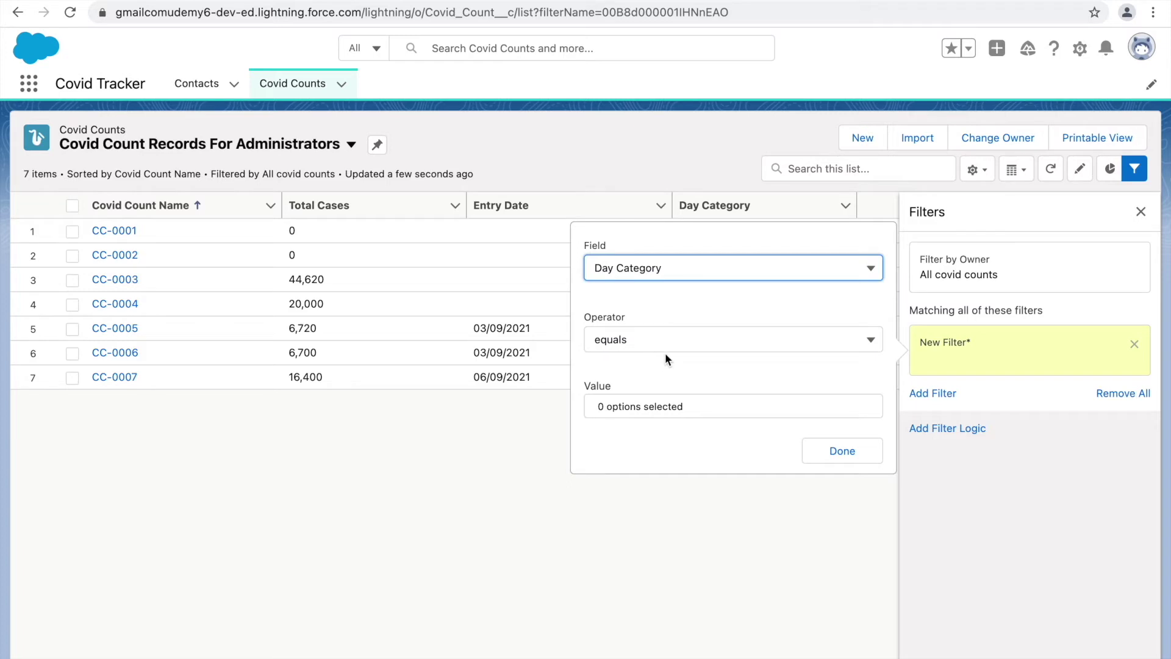
click(681, 344)
click(640, 374)
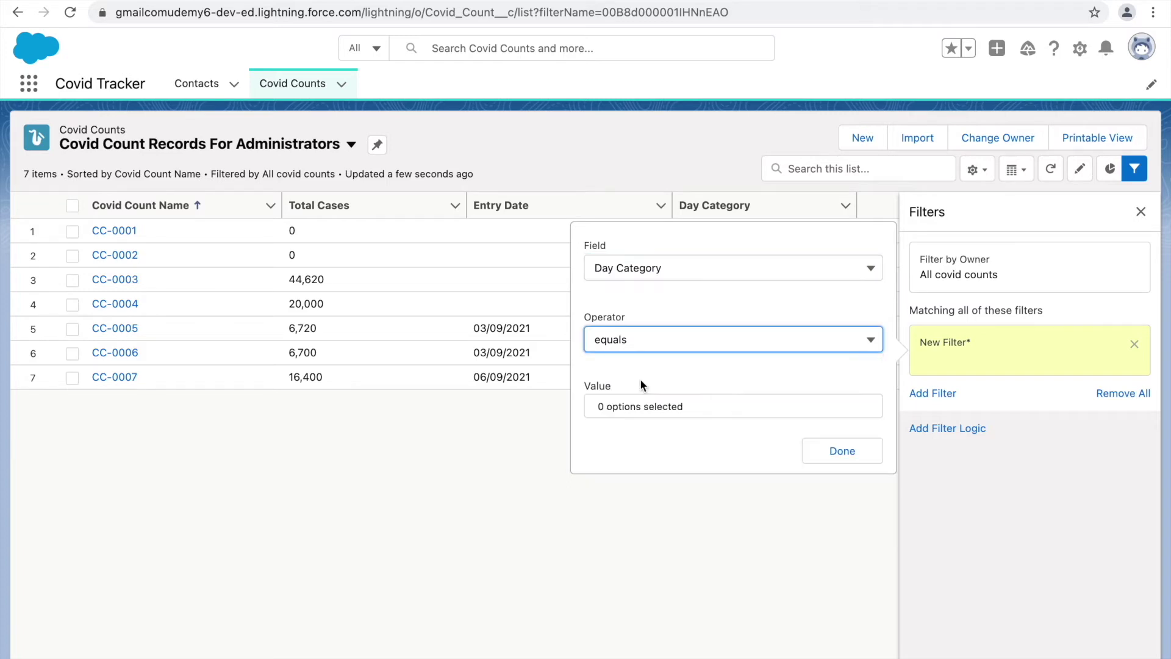
click(675, 407)
click(648, 426)
click(838, 452)
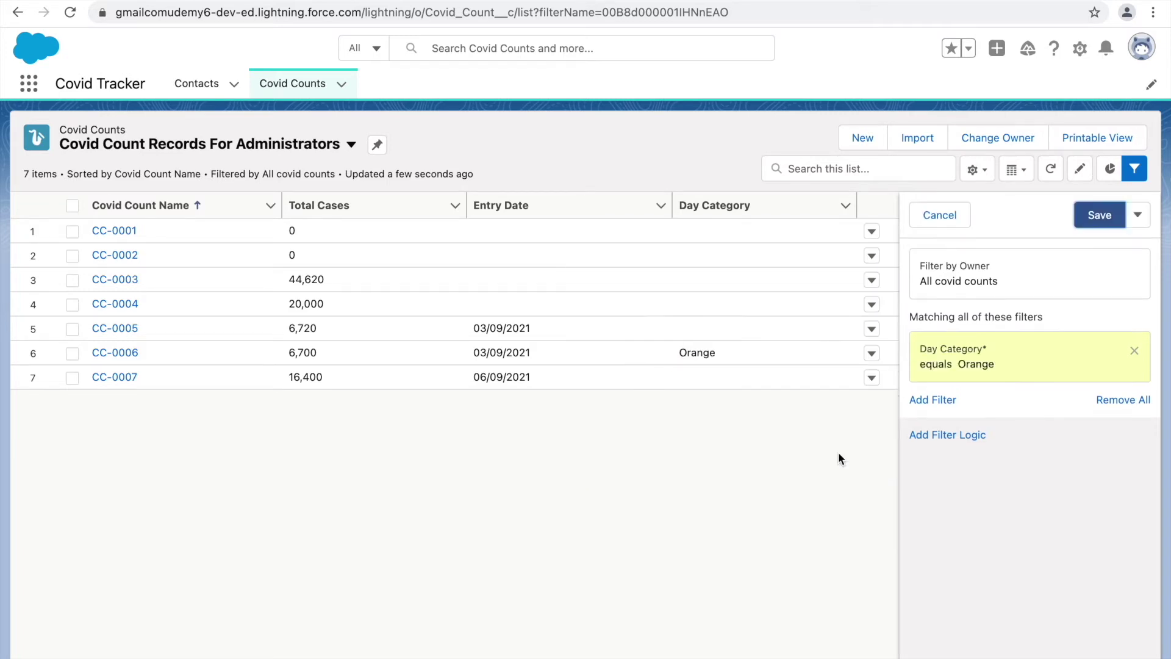
click(1100, 216)
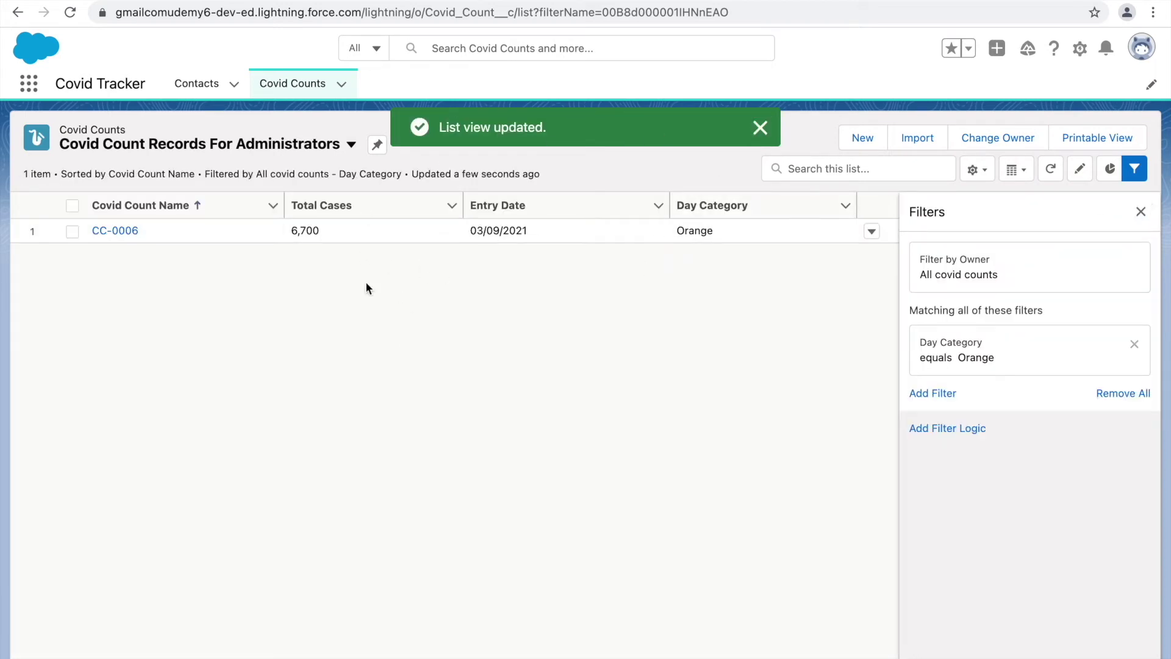
click(757, 129)
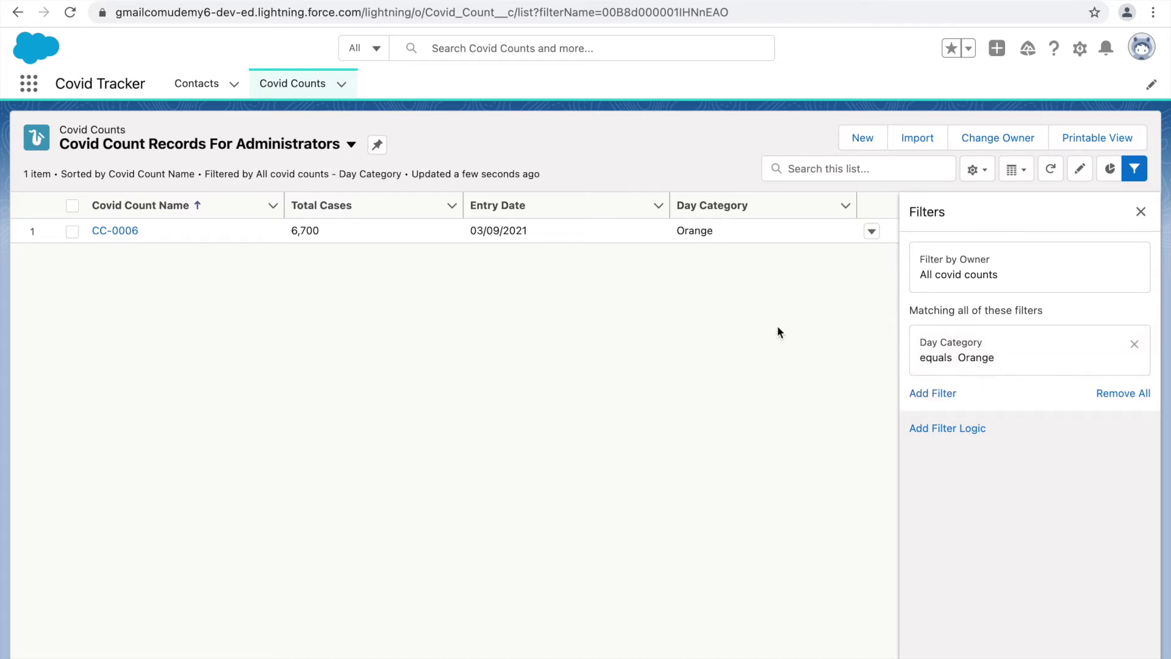
Add a second list view filter for Entry Date equals TODAY and save it
drag(530, 231, 465, 230)
click(930, 394)
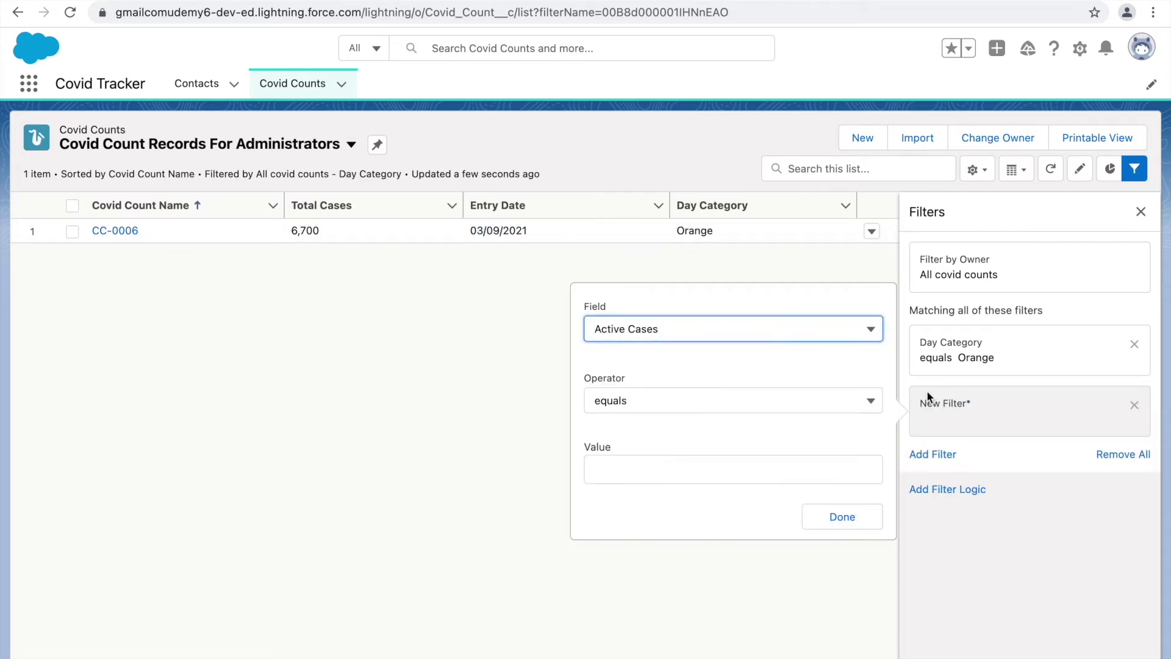
click(709, 332)
scroll(667, 452, down, 2)
click(658, 502)
click(647, 467)
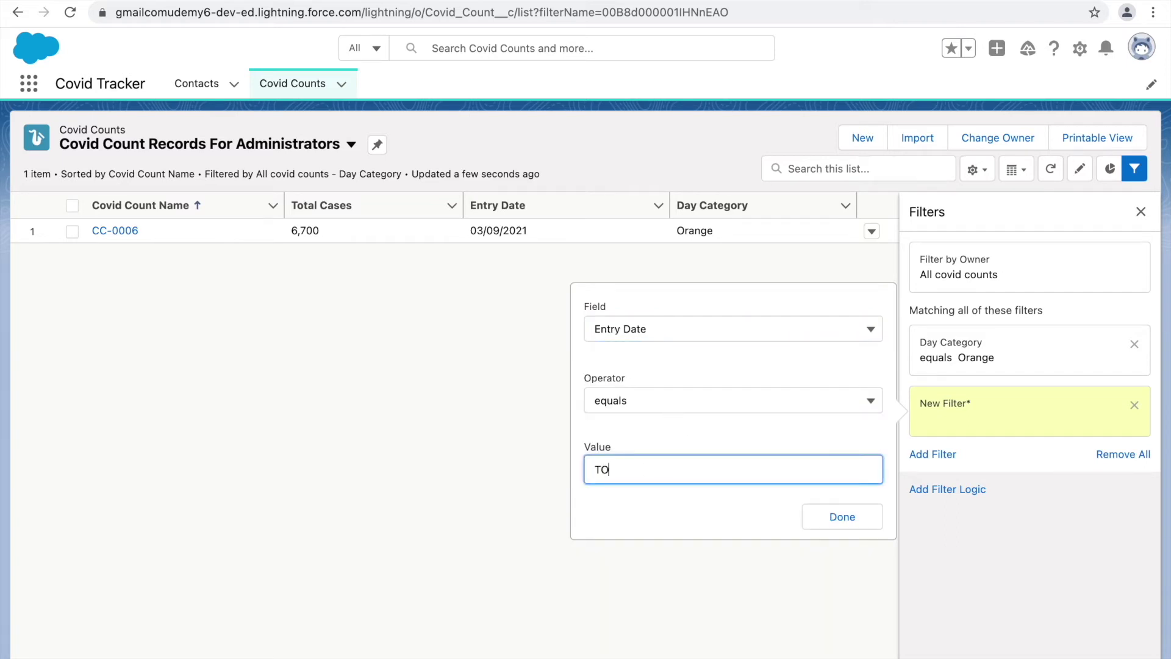
click(816, 518)
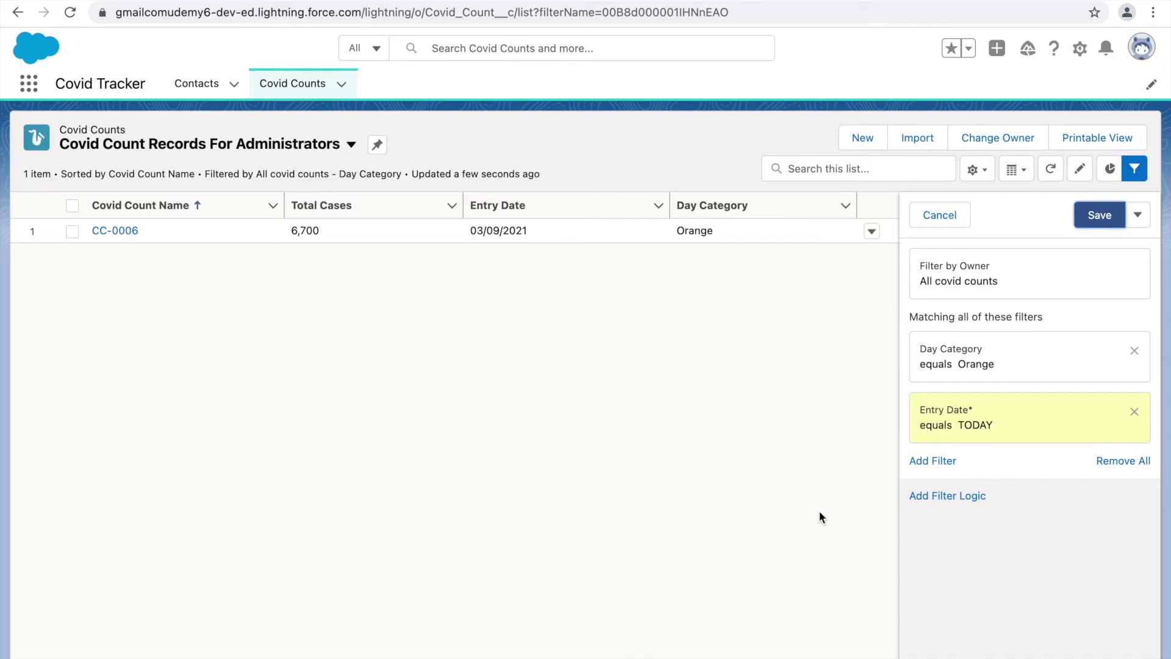
click(1098, 213)
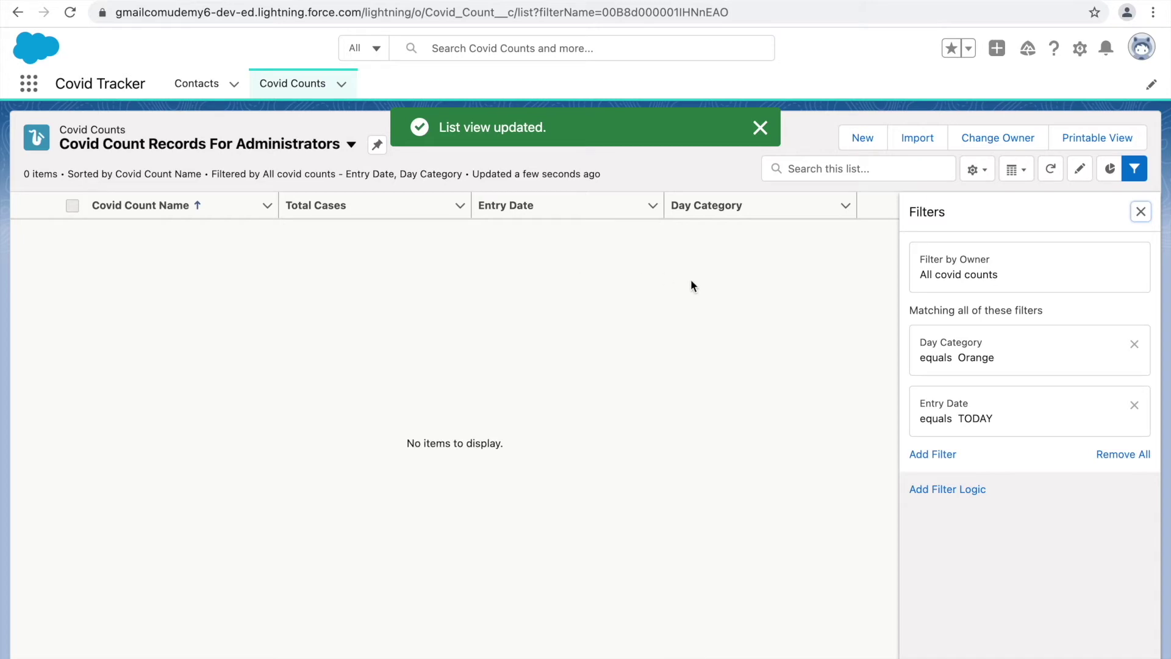
Add filter logic "1 OR 2" to the list view's Day Category and Entry Date filters, and save it
drag(940, 310, 1024, 311)
click(1044, 308)
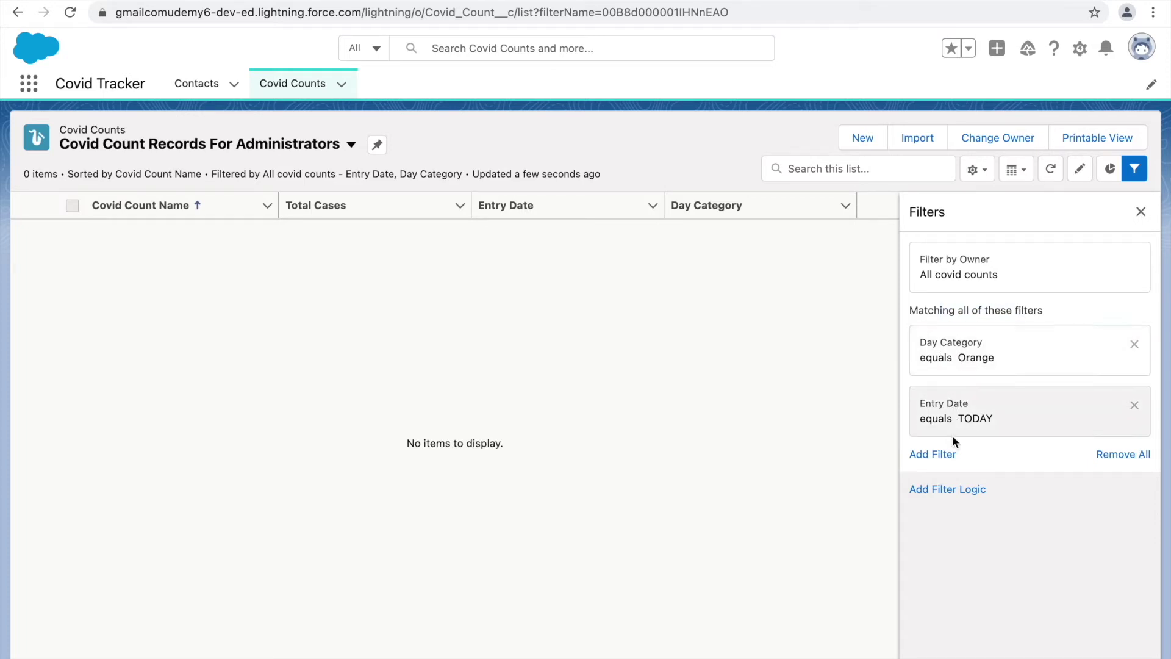
click(935, 489)
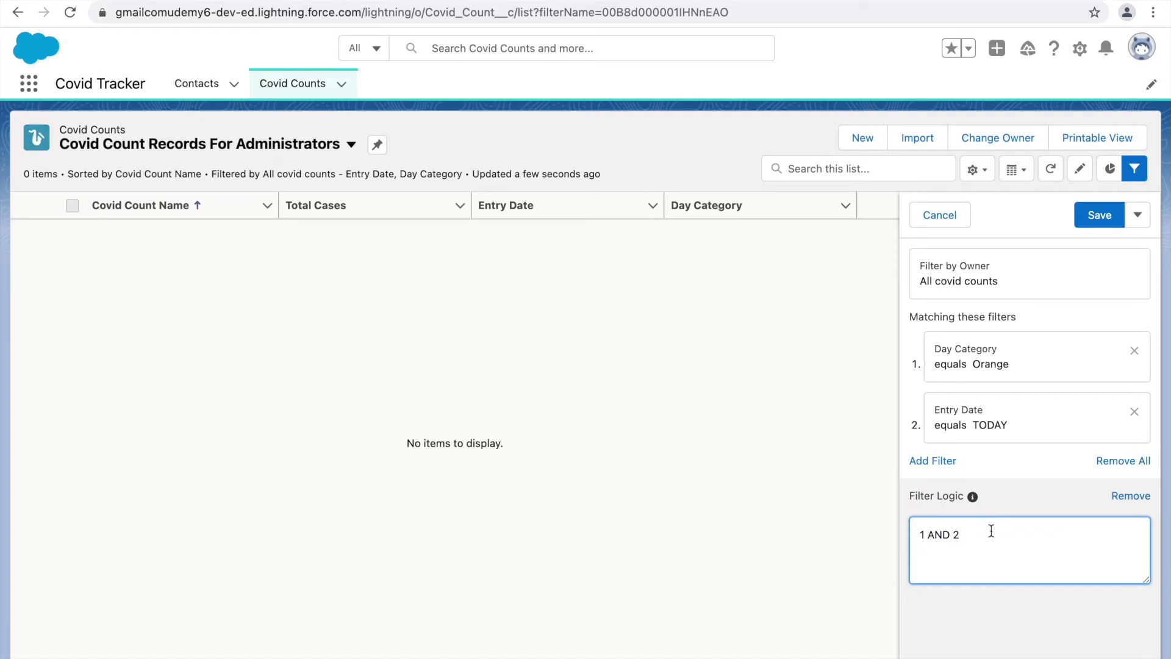
key(BackSpace)
key(BackSpace)
key(BackSpace)
text(OR)
click(1103, 213)
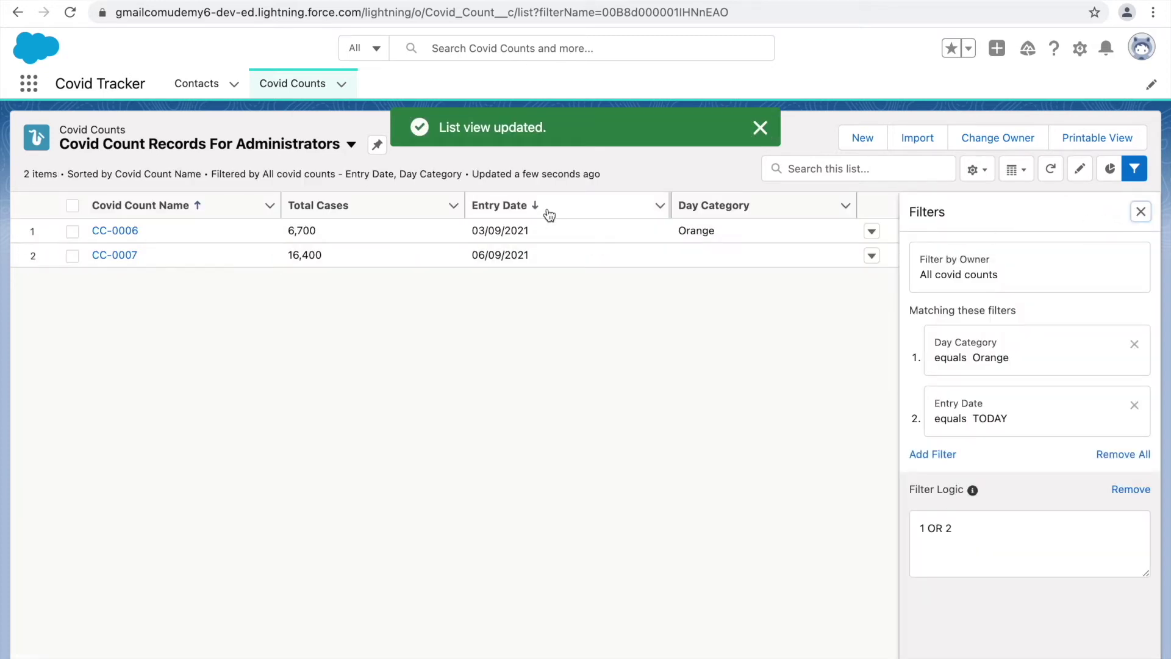
Remove the Day Category and Entry Date filters from the list view and save it
drag(474, 257, 539, 256)
click(707, 230)
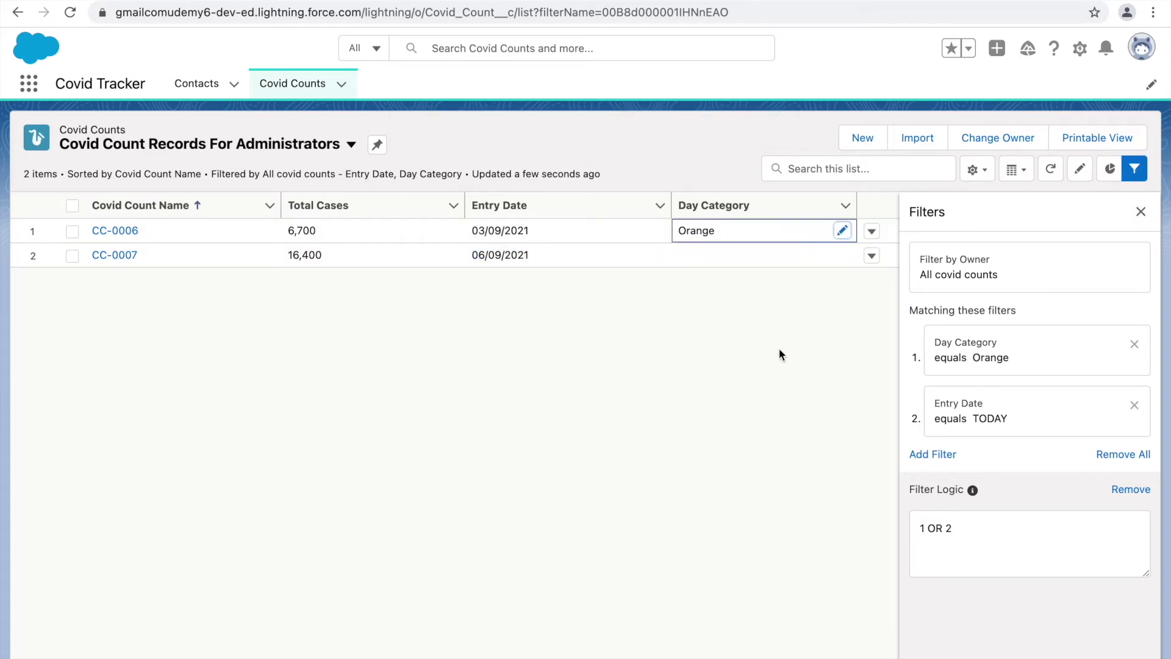
click(1133, 346)
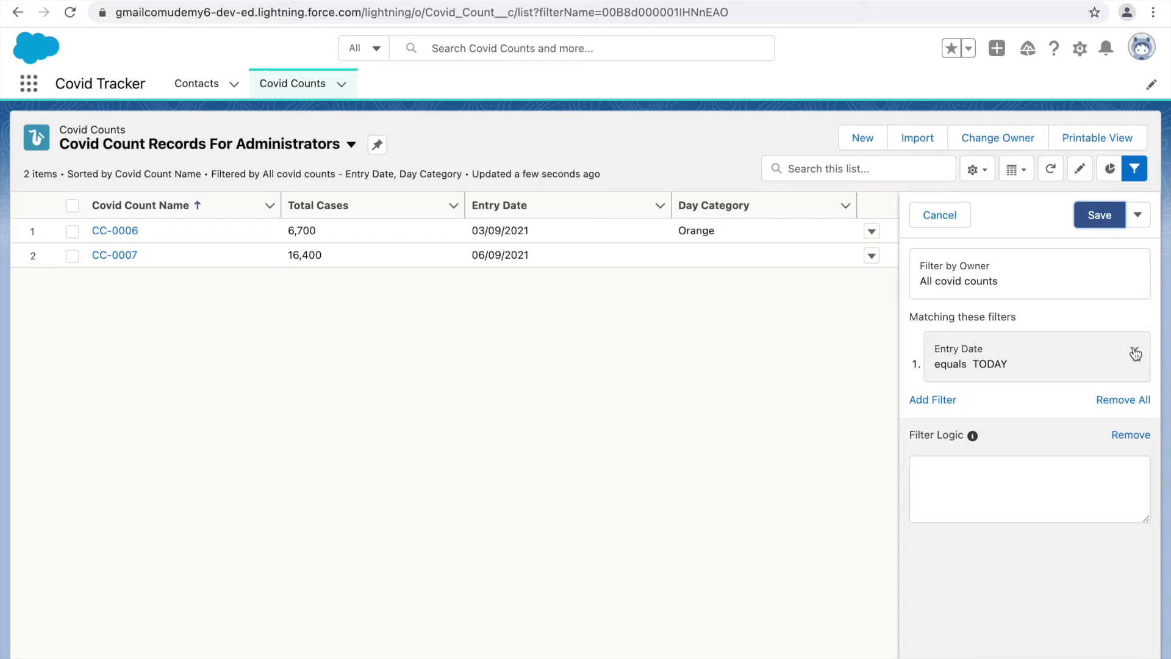
click(1133, 347)
click(1100, 216)
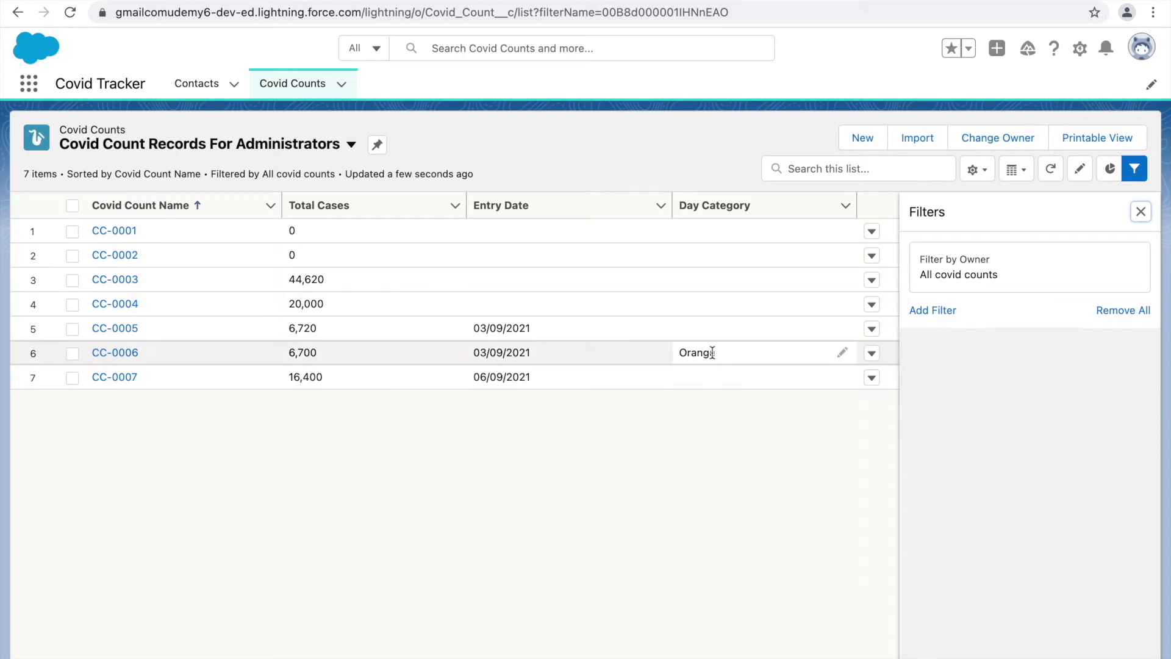
Add a list view filter for Total Cases greater than 6000
click(930, 310)
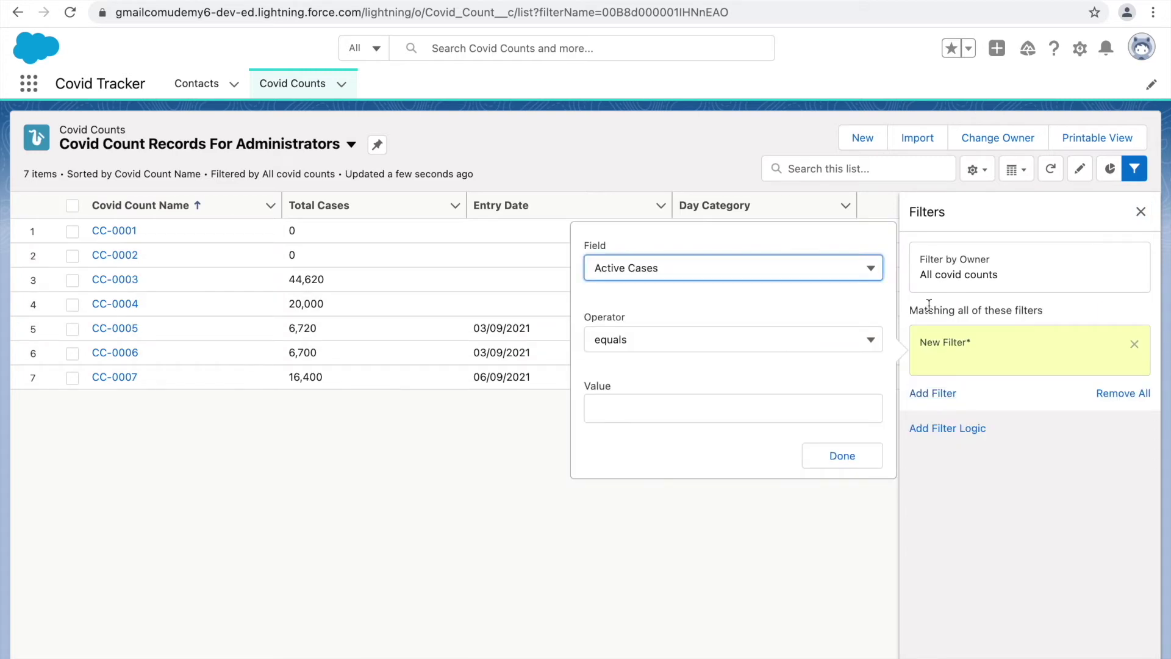
click(658, 275)
scroll(701, 413, down, 5)
scroll(664, 464, down, 1)
click(672, 437)
click(623, 344)
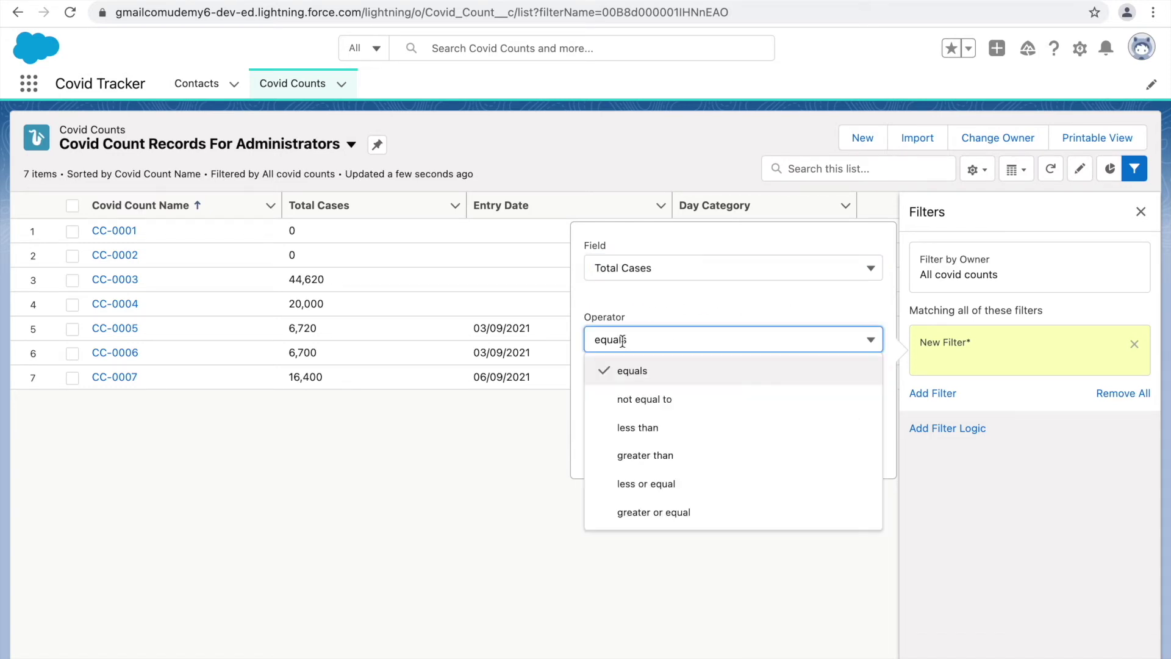
click(635, 452)
click(619, 416)
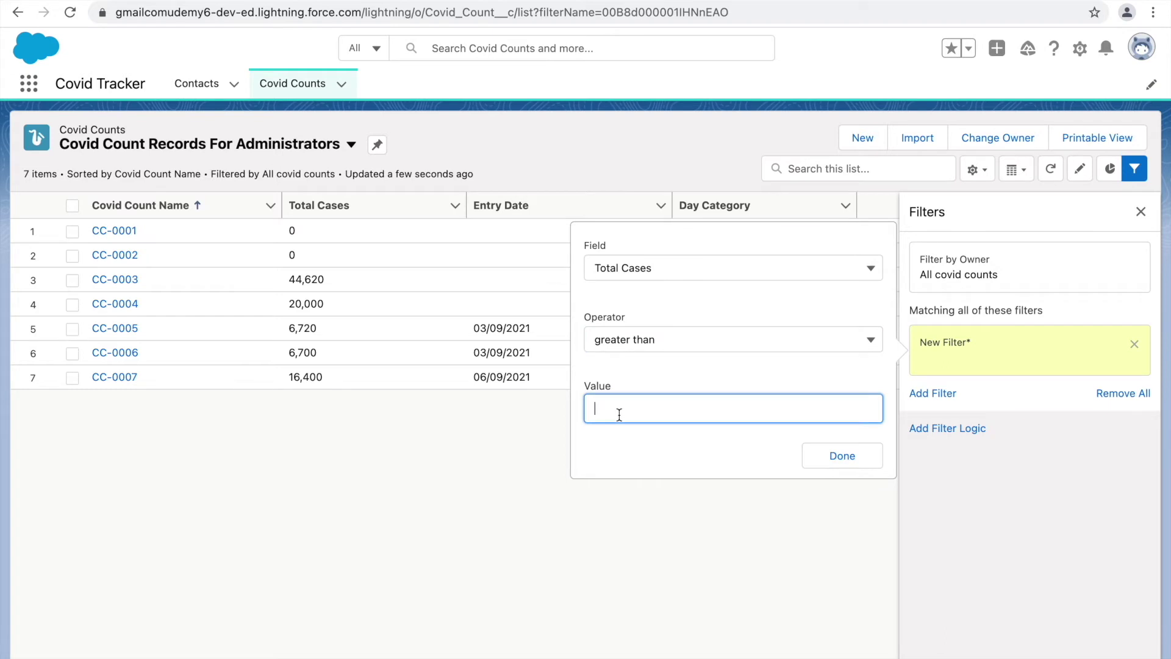
click(840, 458)
Add a second list view filter for Day Category equals Orange
click(928, 403)
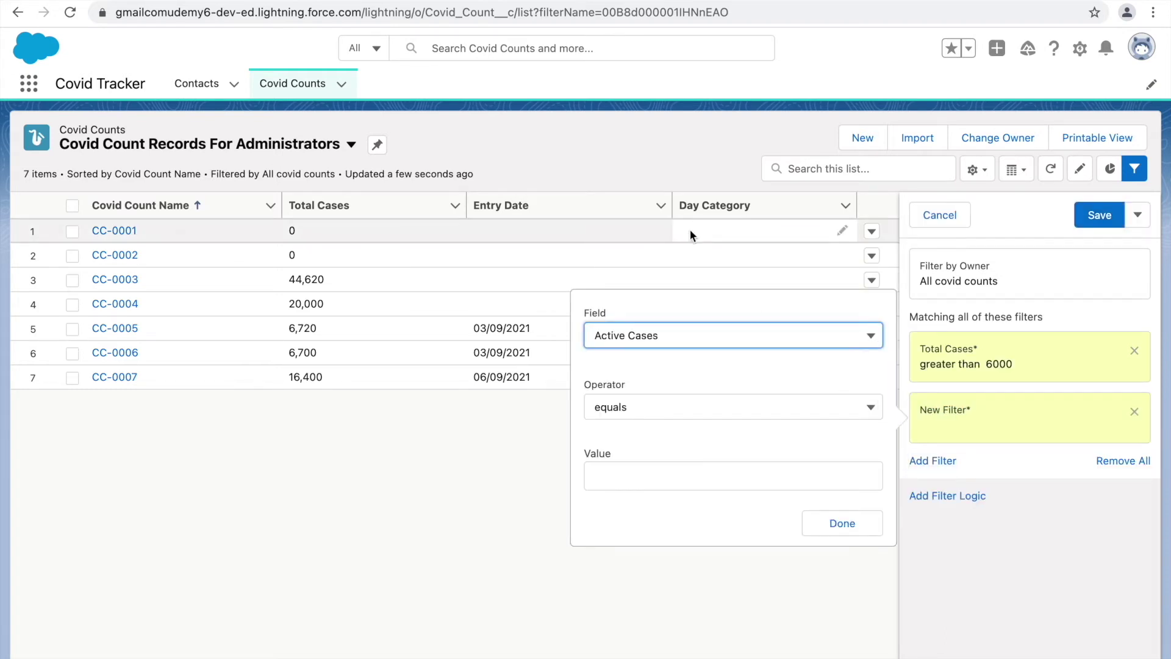
click(646, 334)
scroll(628, 390, down, 3)
click(671, 408)
click(617, 473)
click(650, 492)
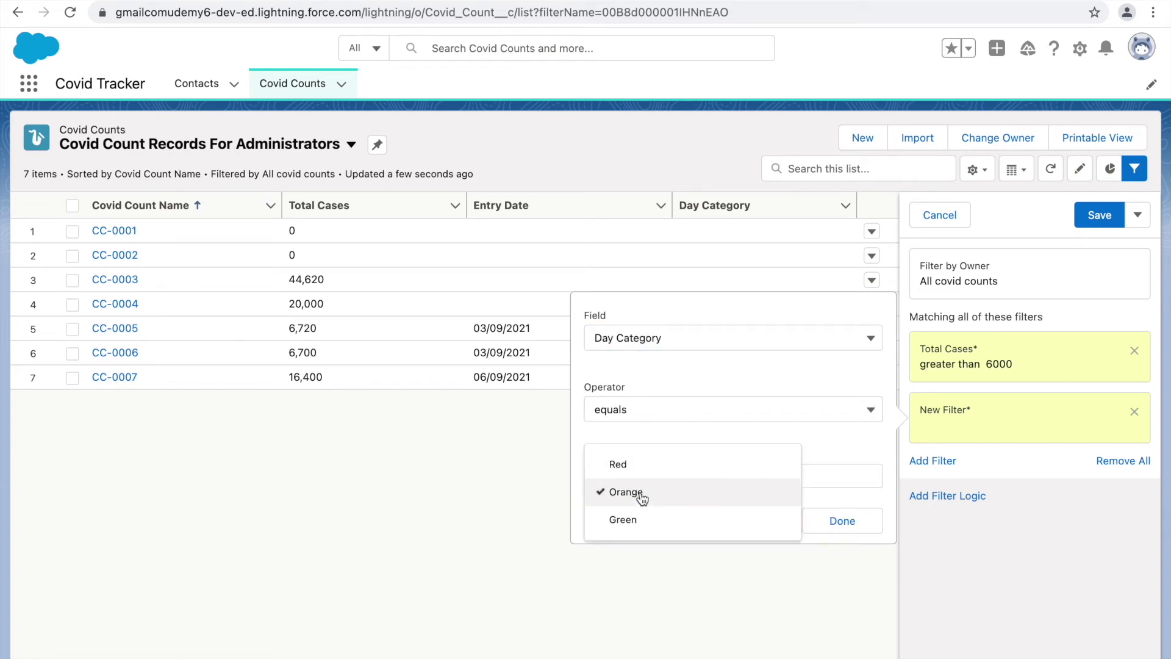
click(842, 517)
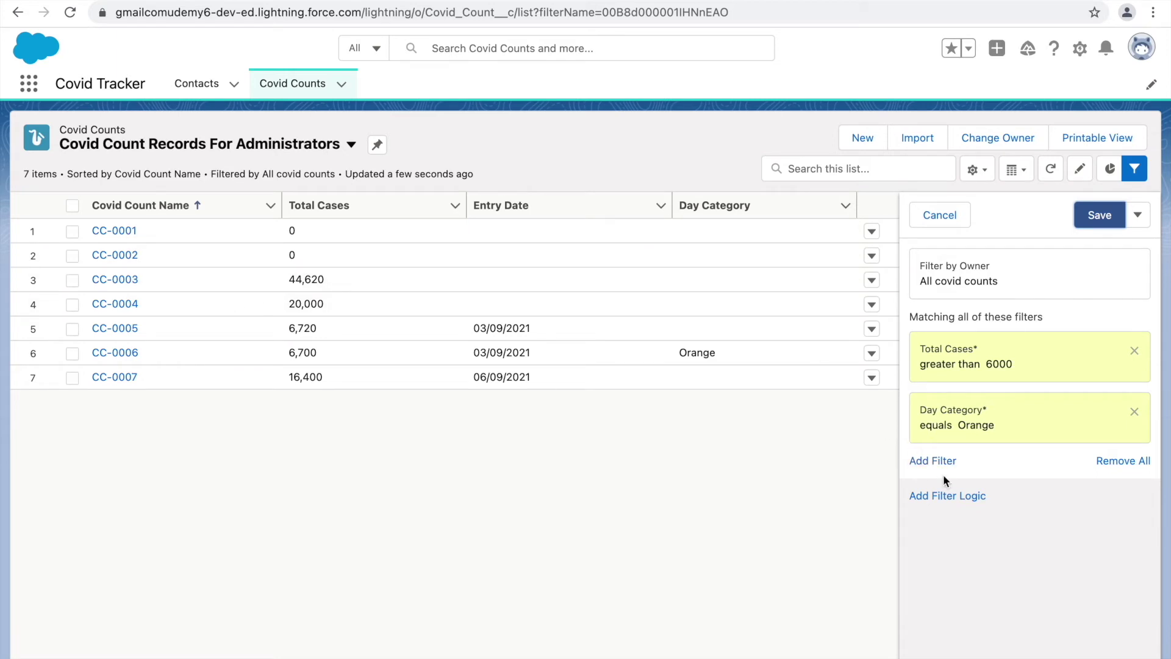
Add filter logic "1 OR 2" to the Total Cases and Day Category filters, and save the list view
click(943, 495)
double_click(942, 535)
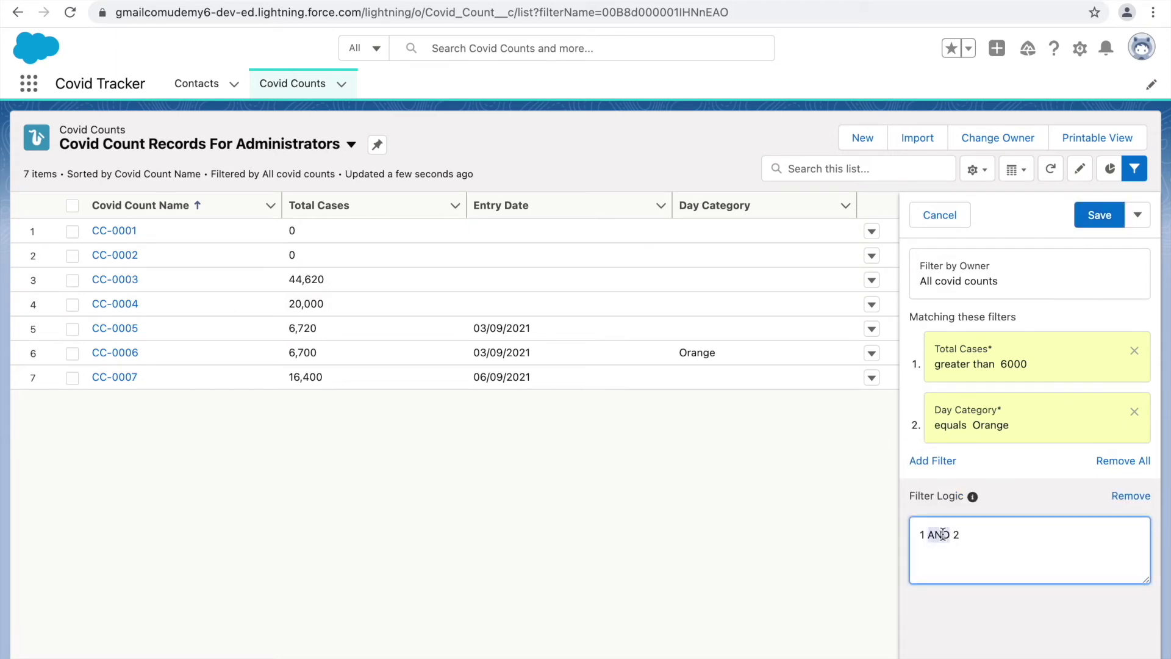
text(OR)
click(1099, 210)
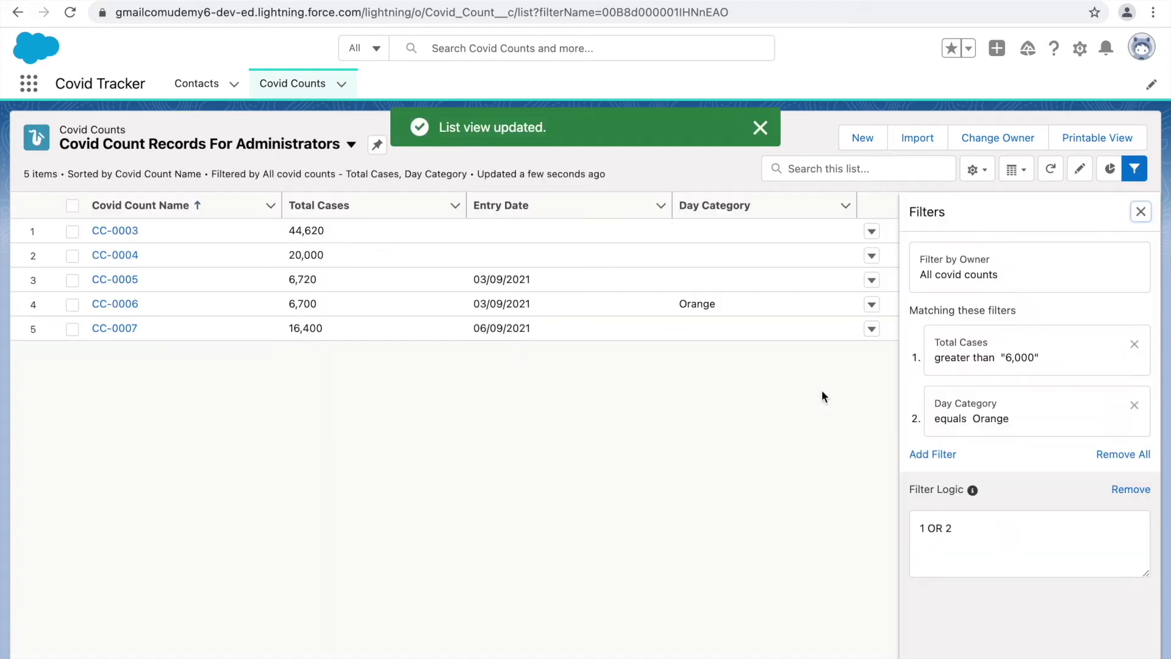
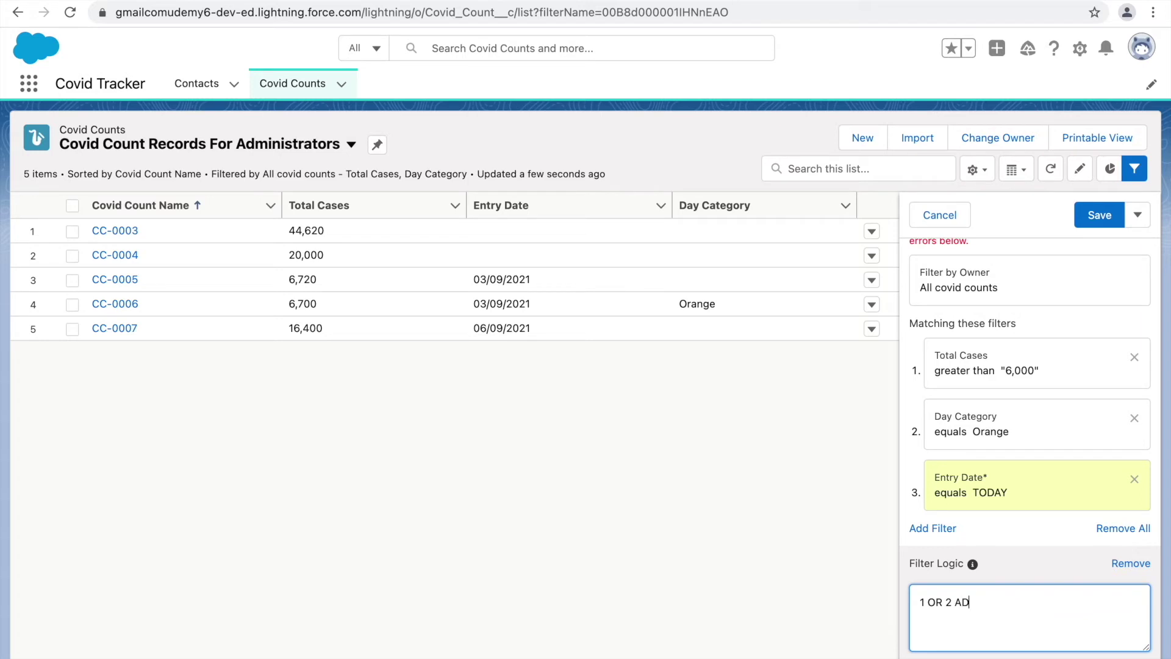
Set the filter logic for the three filters to "(1 OR 2) AND 3" and save the list view
text(ND 3)
click(976, 602)
text())
click(921, 602)
text(()
key(BackSpace)
key(BackSpace)
text(2())
click(919, 602)
key(Delete)
key(BackSpace)
key(BackSpace)
text())
key(Left)
key(Left)
key(Left)
key(Left)
key(Left)
key(Left)
key(Left)
text(()
drag(963, 604, 921, 606)
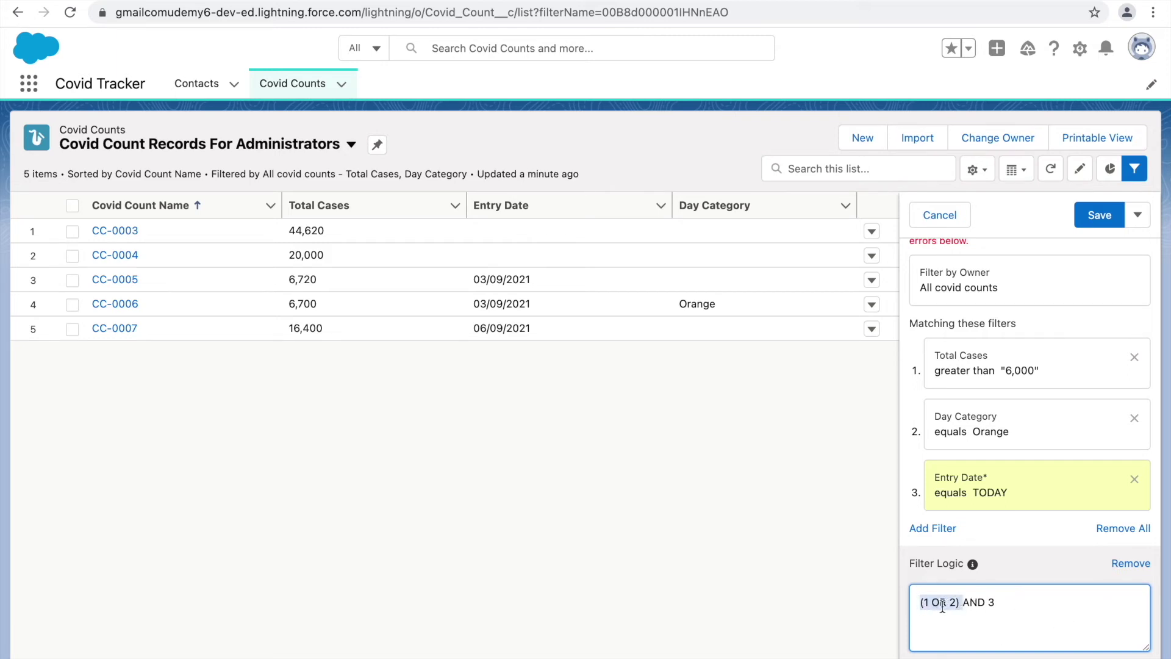
click(944, 606)
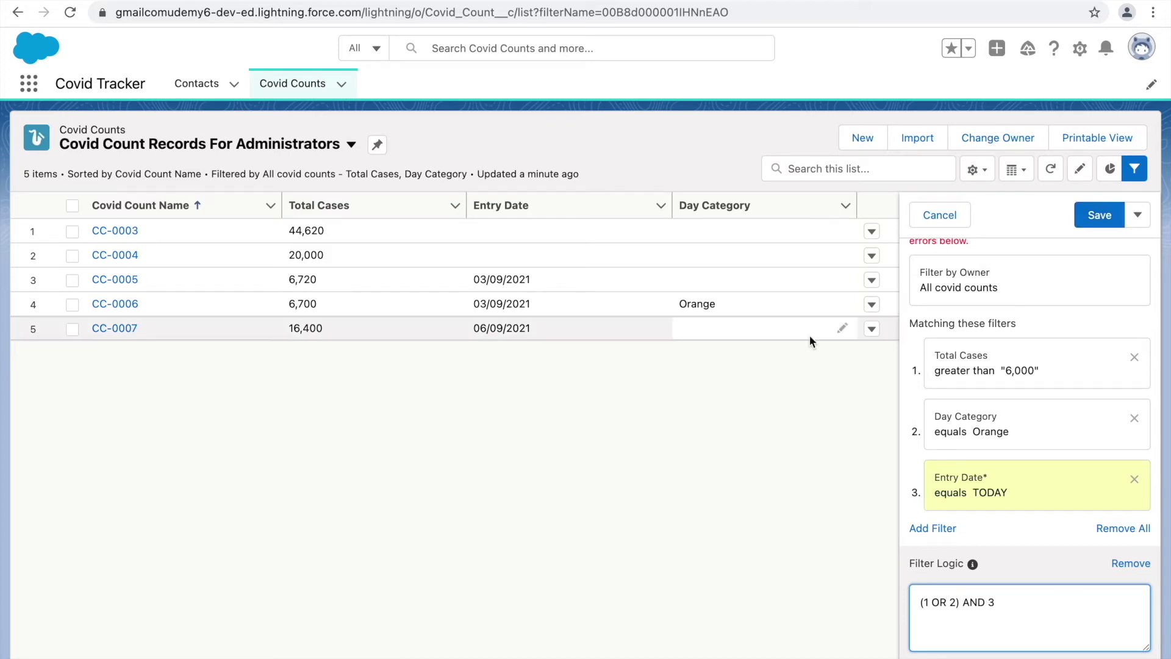
click(1094, 220)
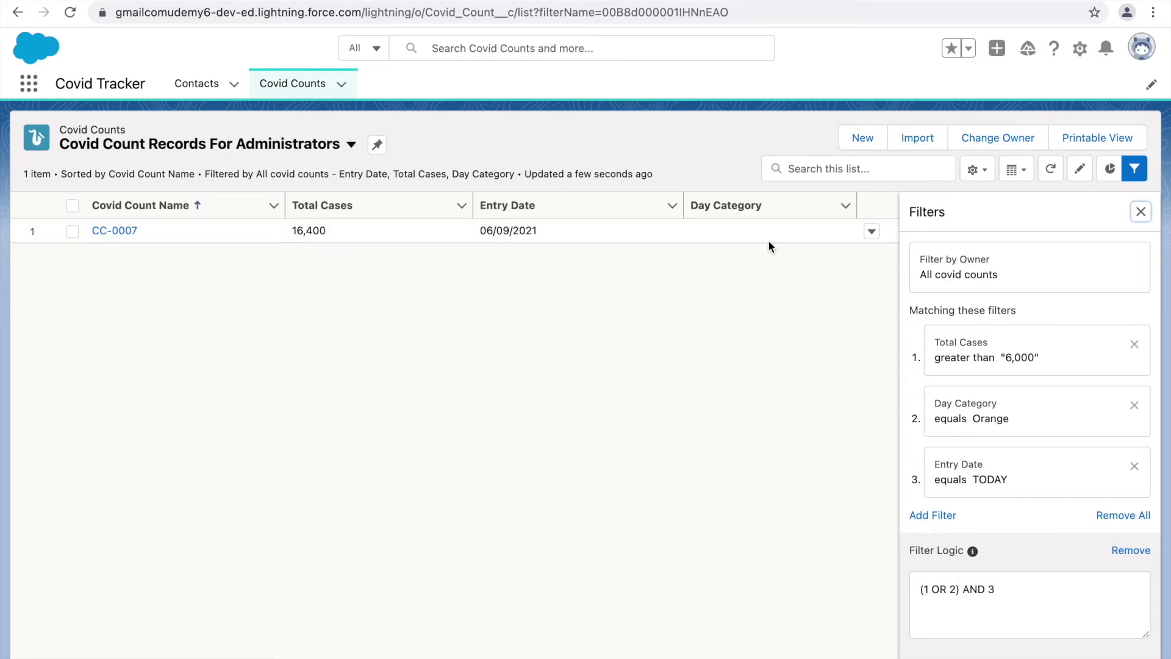
double_click(523, 230)
click(544, 284)
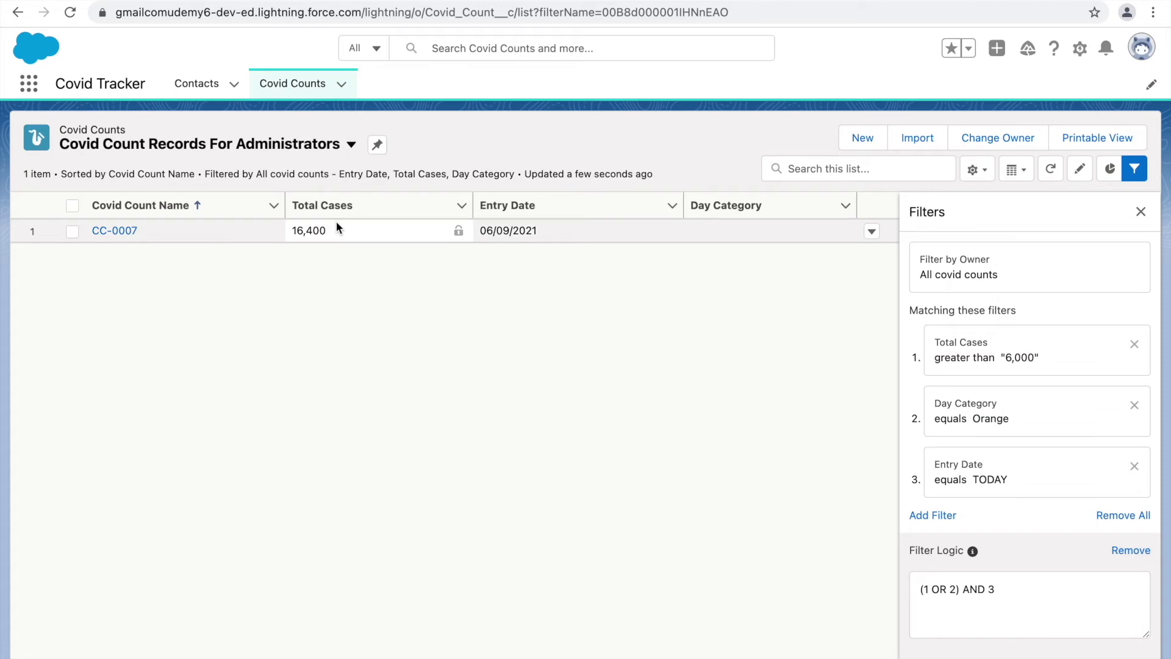
click(929, 588)
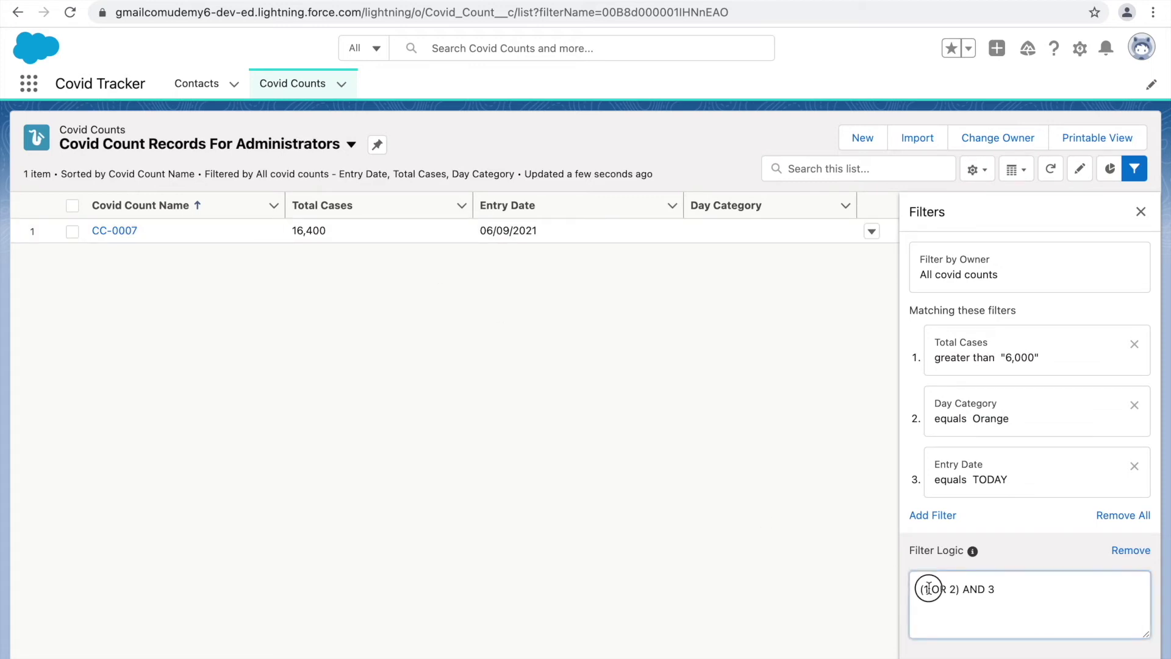
click(1005, 586)
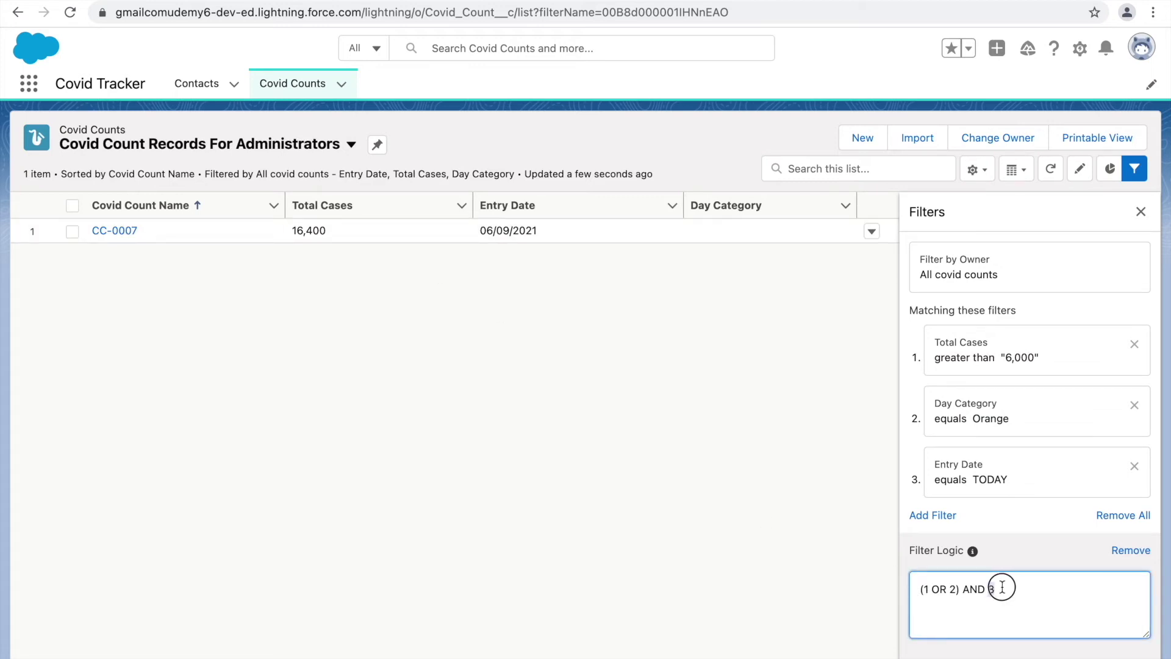
click(620, 297)
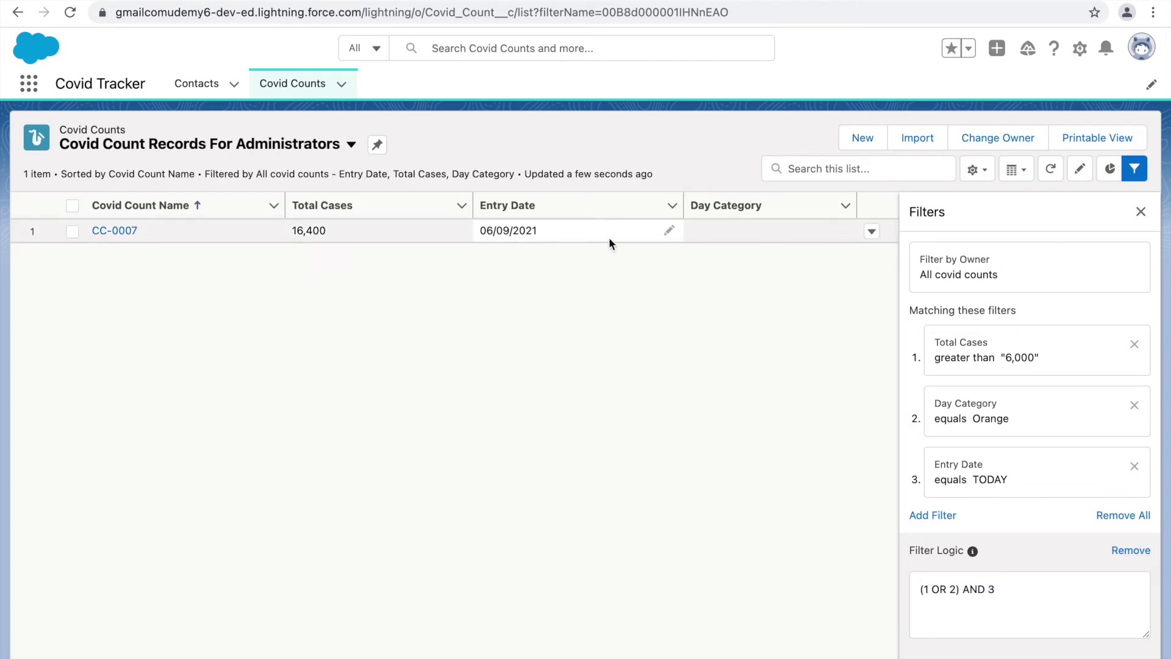
Extend the filter logic to "(1 OR 2) AND 3 AND (4 OR 5 OR 6)"
click(1037, 604)
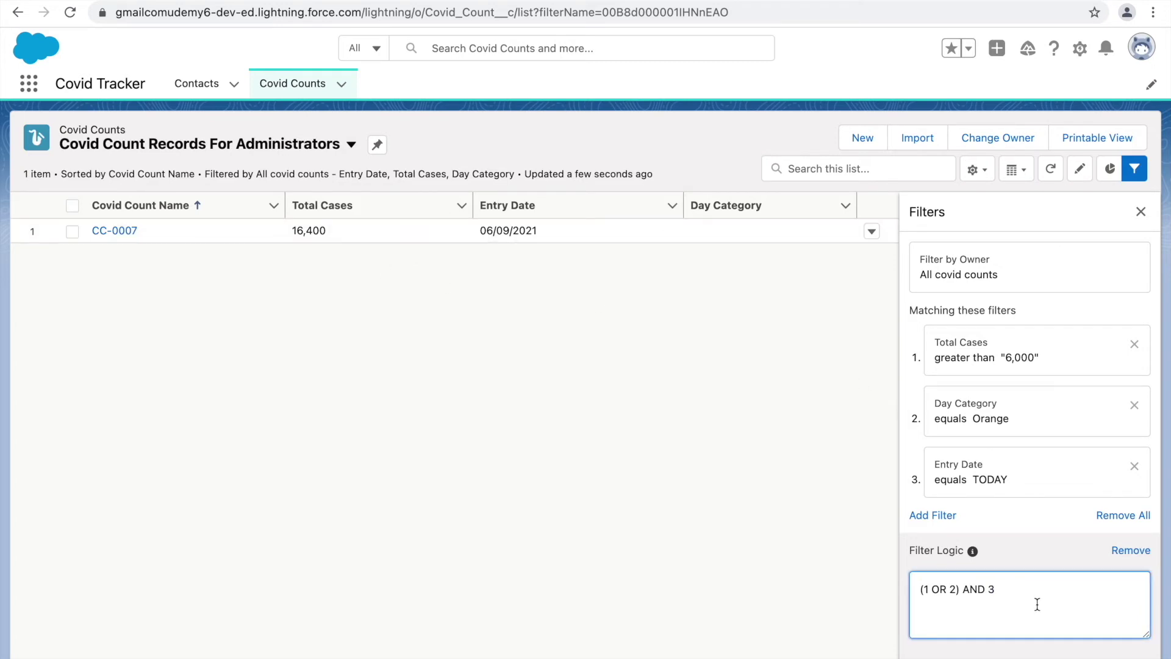
text(AND )
text(4 OR  )
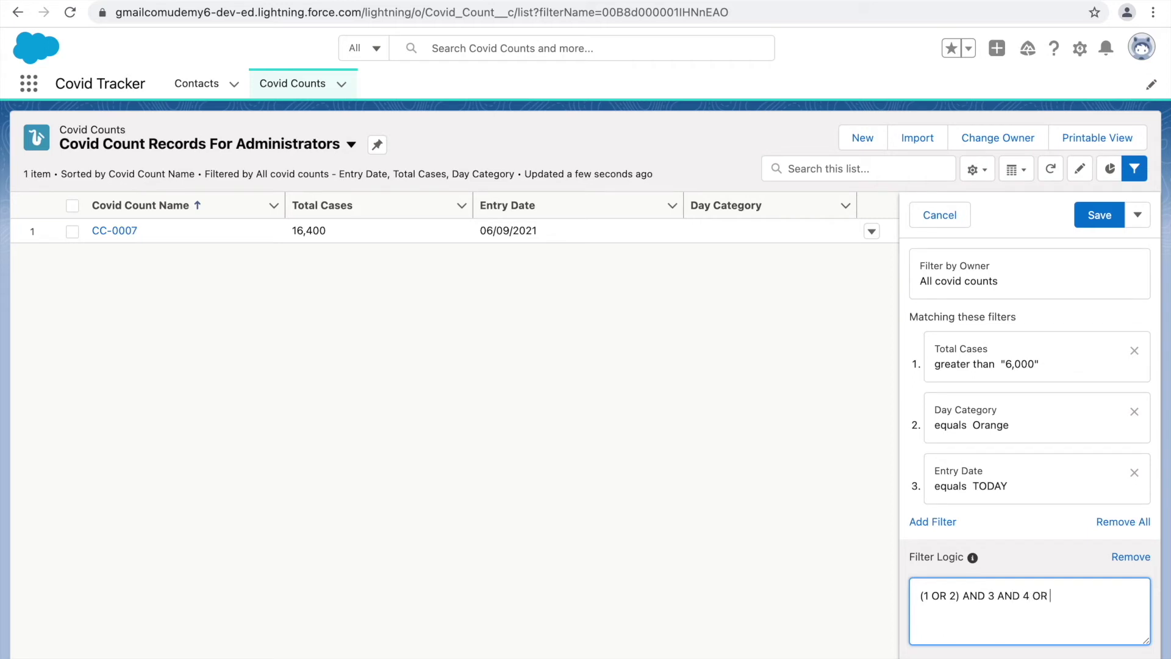
text(5 OR 6))
key(BackSpace)
text(()
click(919, 596)
click(1119, 603)
click(1018, 596)
key(Right)
key(Right)
key(BackSpace)
click(1083, 219)
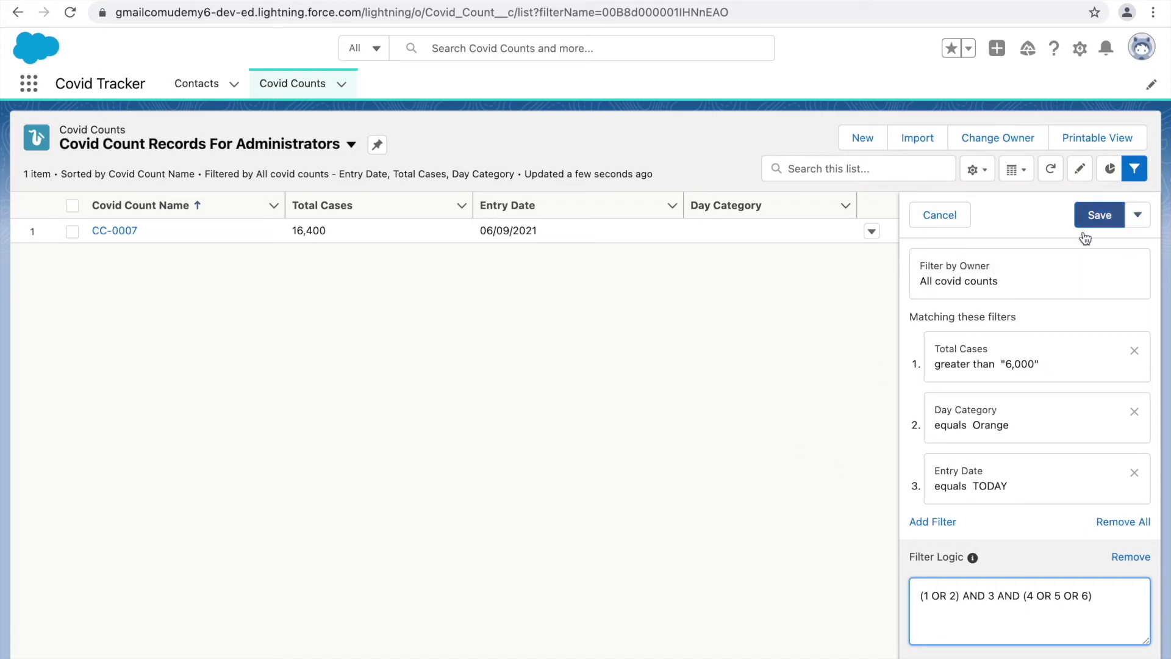
Remove the Total Cases, Day Category and Entry Date filters along with their filter logic, and save the list view
click(1133, 350)
click(1138, 354)
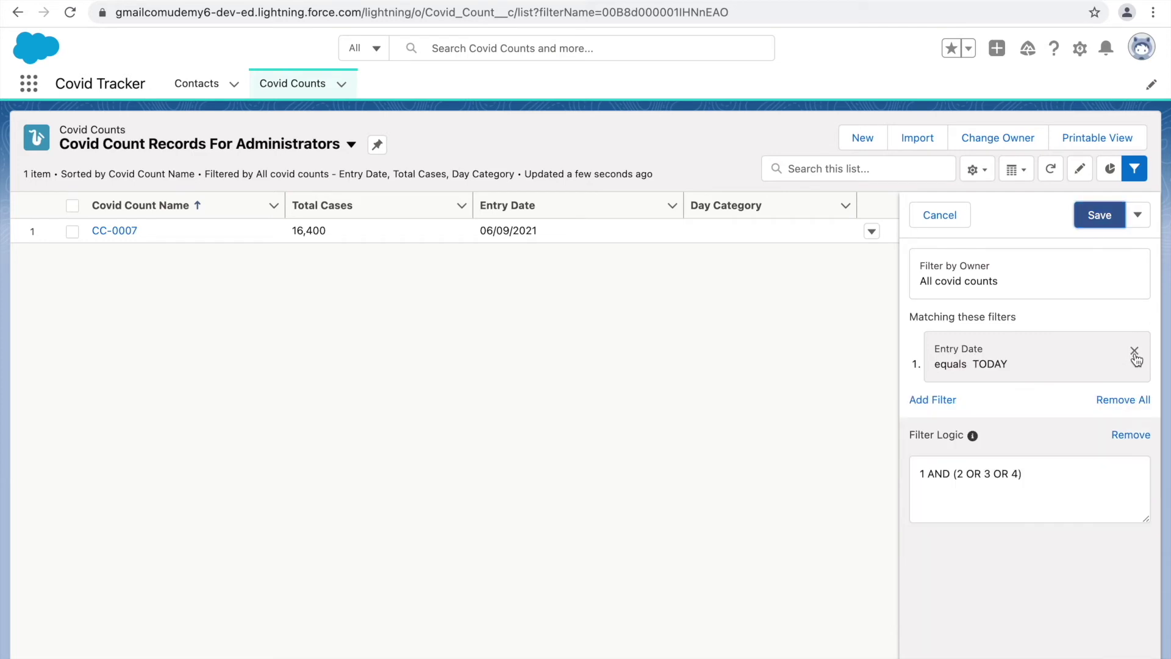
click(1135, 353)
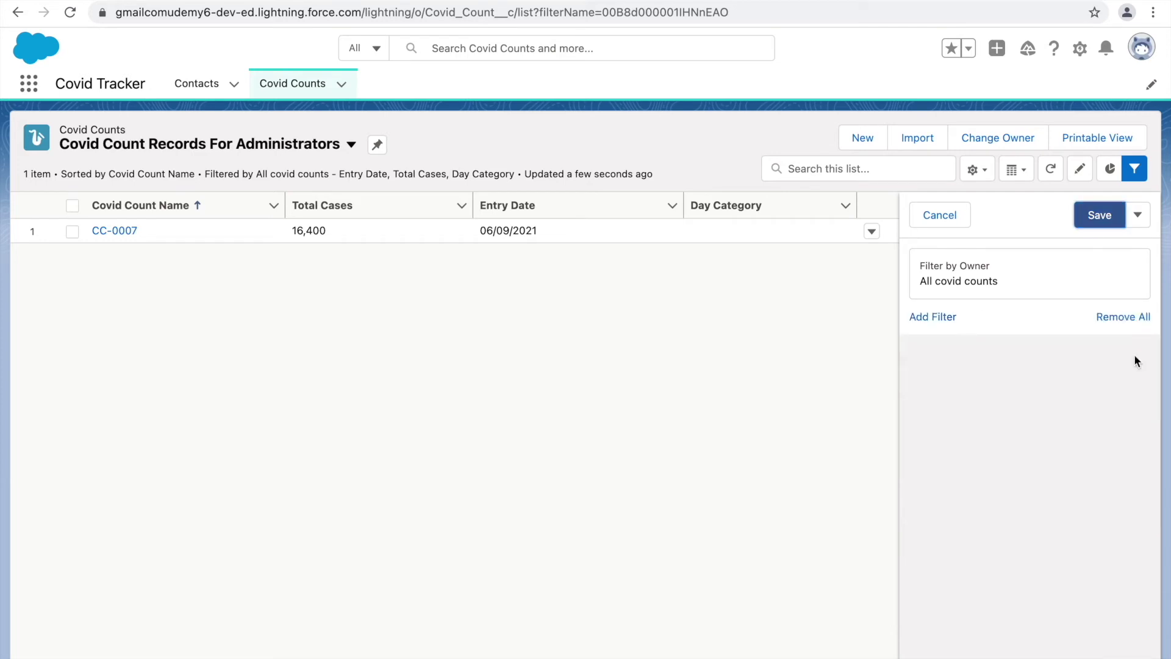
click(1095, 220)
click(963, 450)
key(ctrl+a)
key(BackSpace)
click(1103, 219)
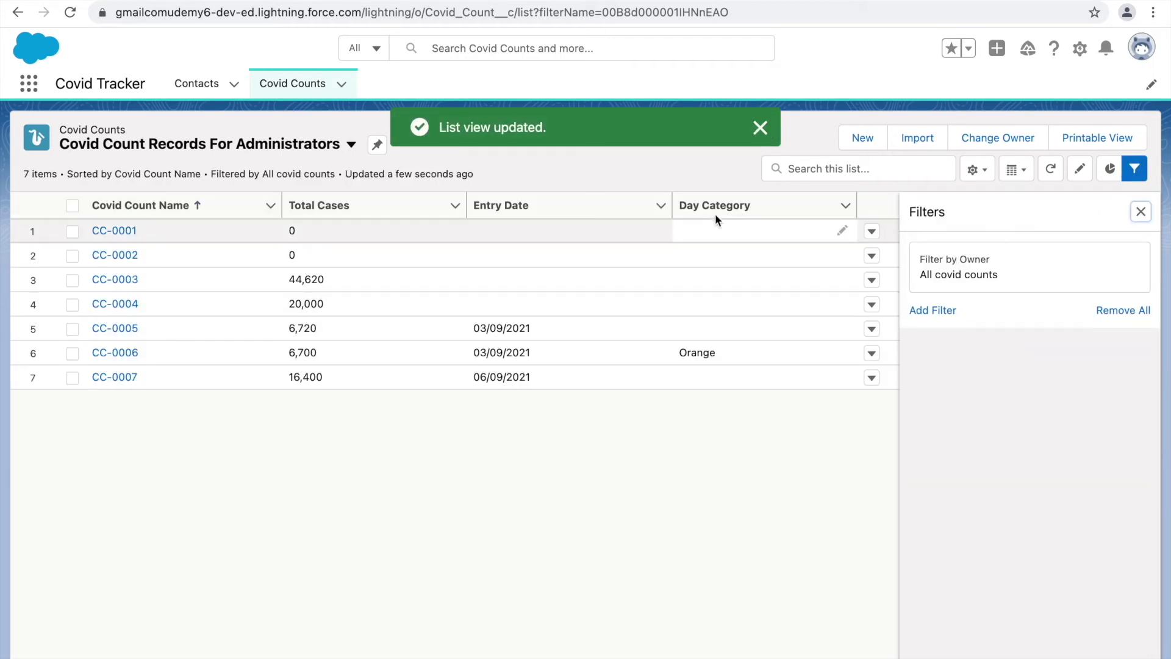
click(760, 127)
Look over the available list view controls and hide the filters beside the list
click(976, 171)
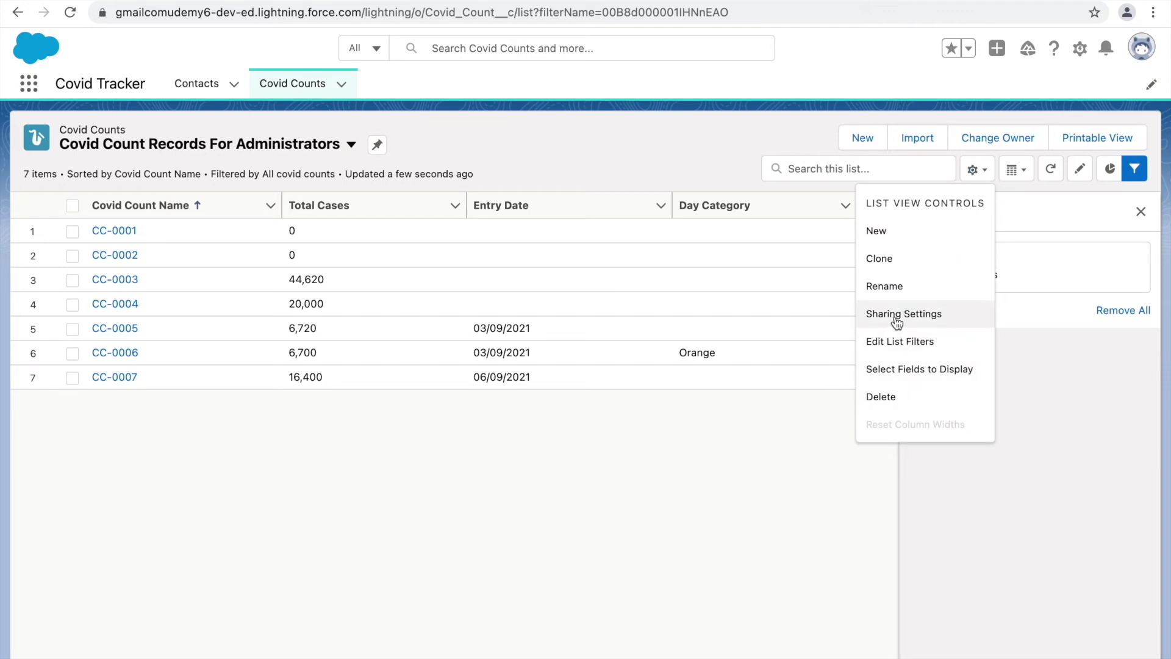
click(774, 470)
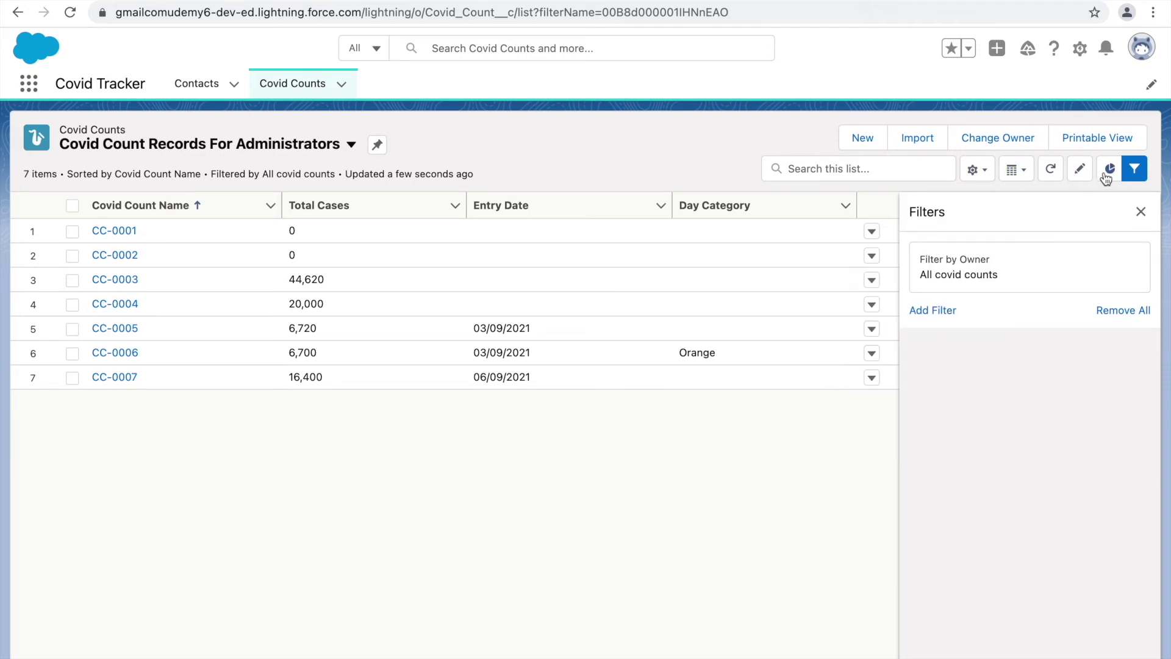
click(1140, 214)
Compare the list search with the global search, and search globally for a person's name
click(873, 174)
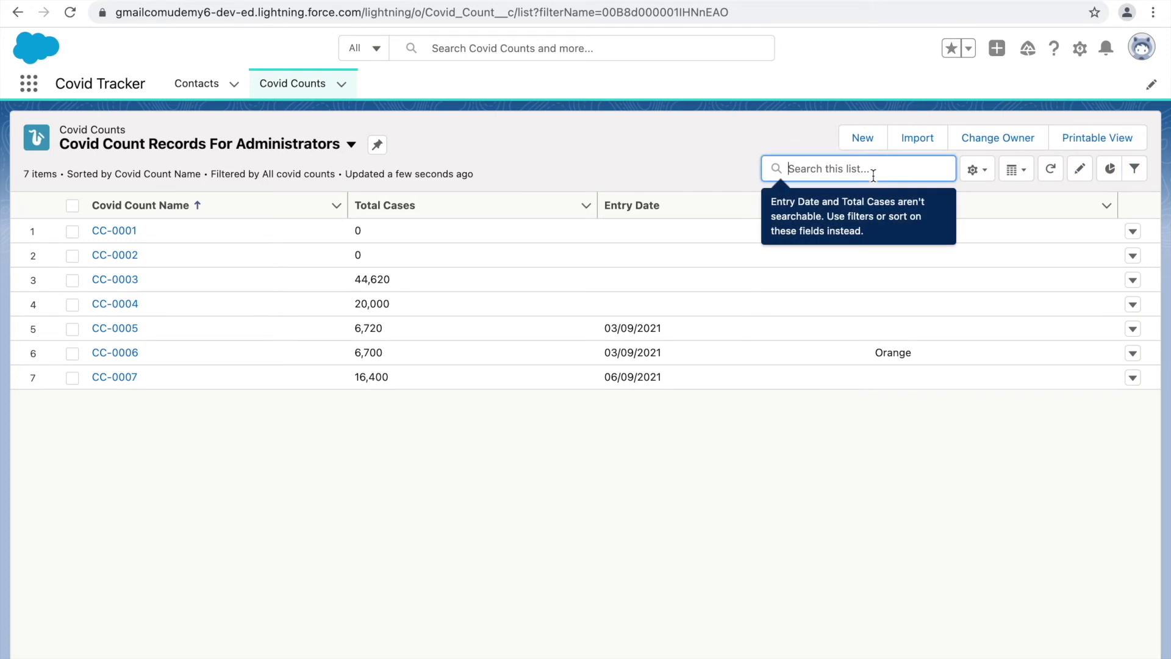
click(525, 54)
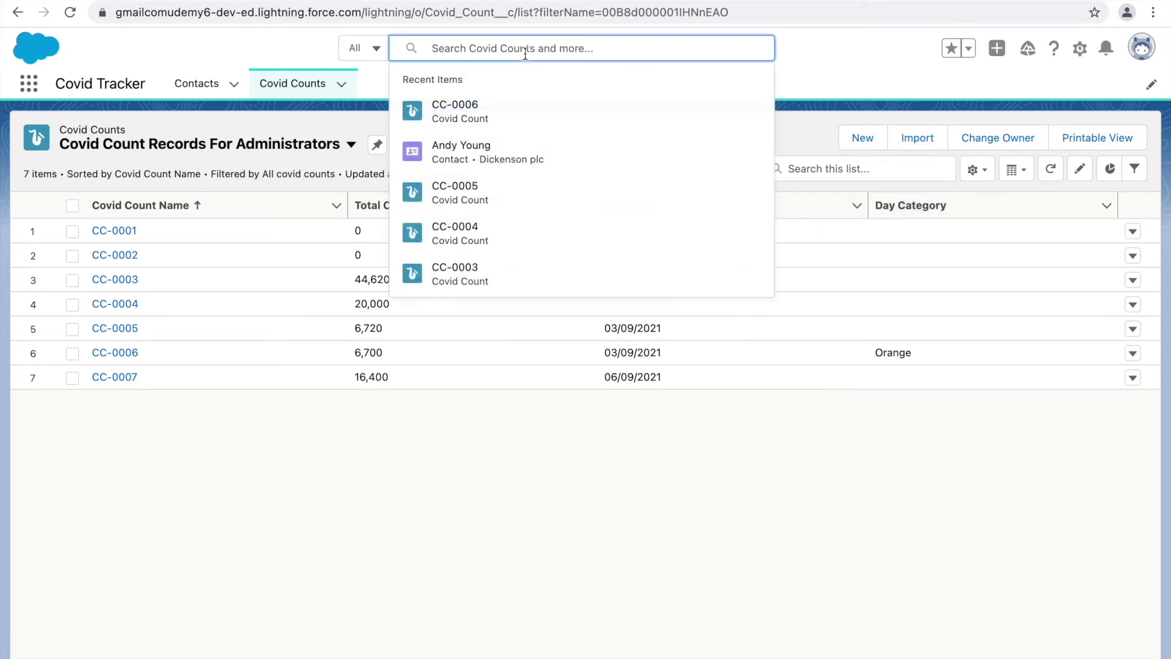
click(827, 169)
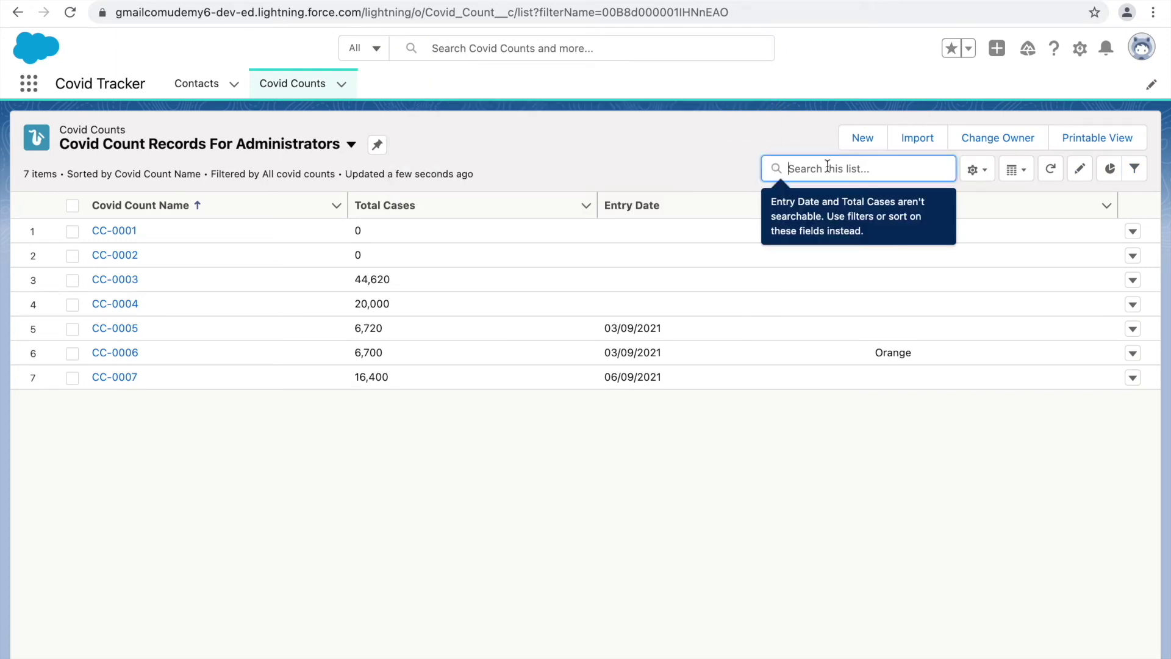
click(534, 48)
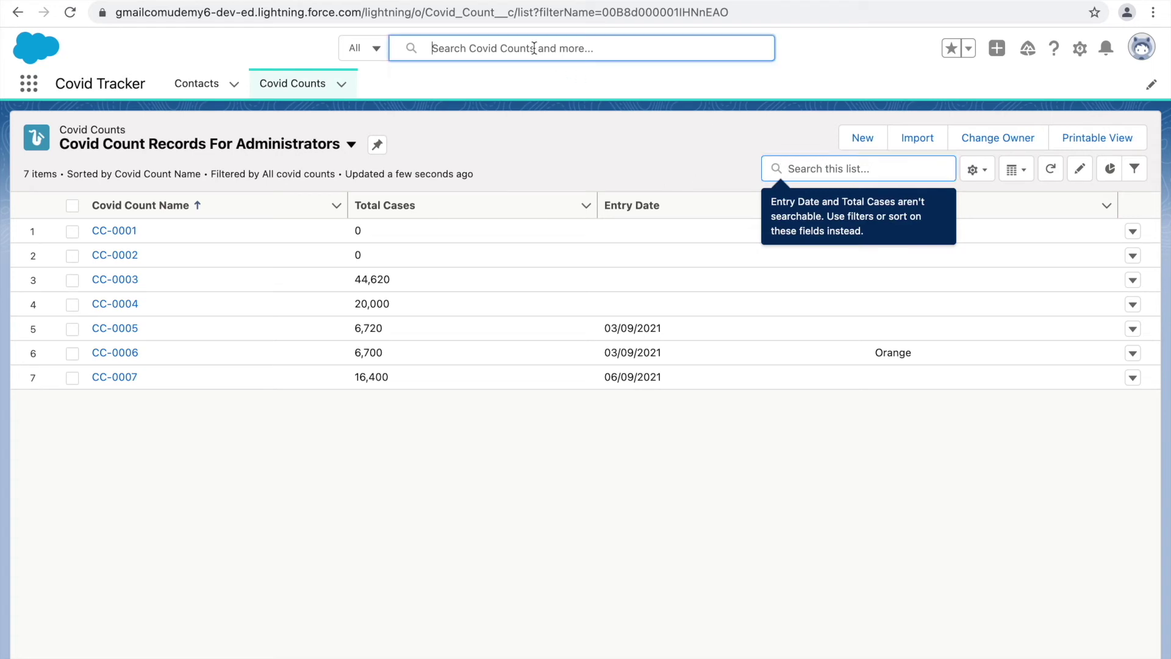
text(Himanshu M)
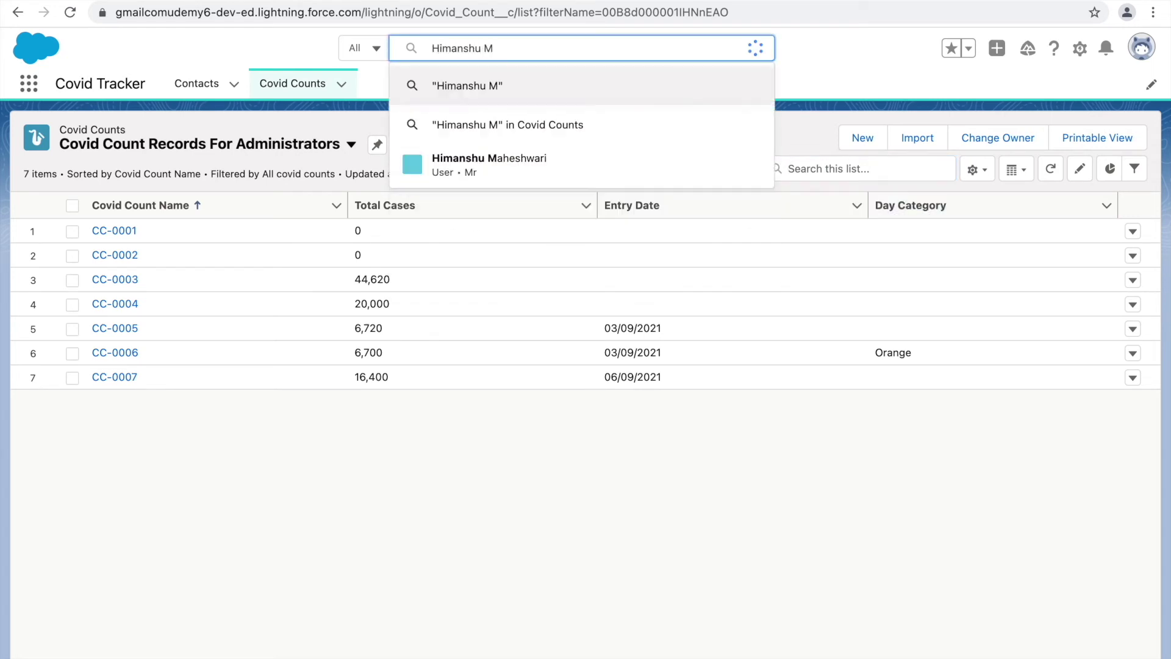
Search globally for the Covid Count record CC-0001 and dismiss the suggestions
double_click(603, 54)
triple_click(603, 54)
text(CC_0001)
key(Left)
key(Left)
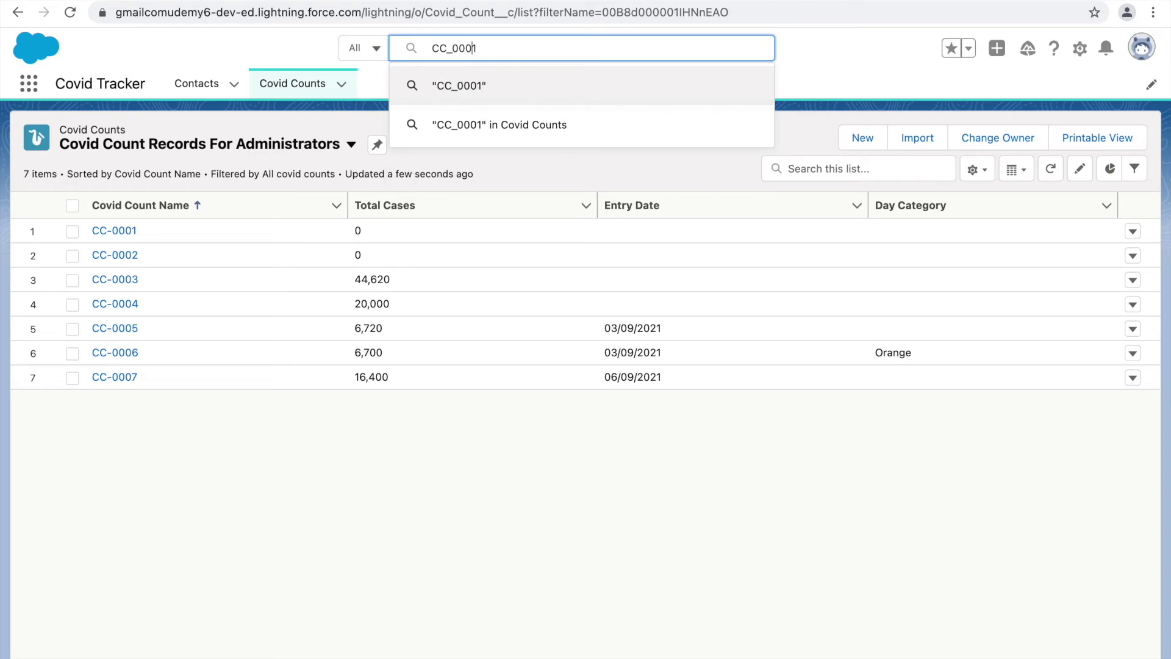
key(BackSpace)
text(-)
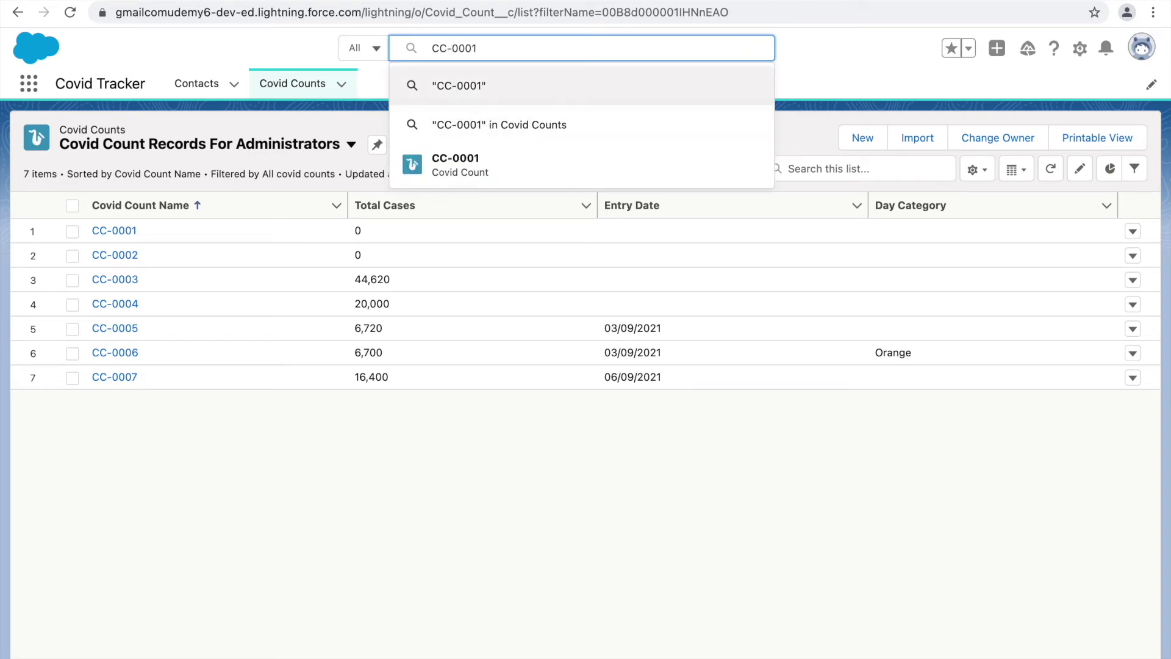
click(869, 86)
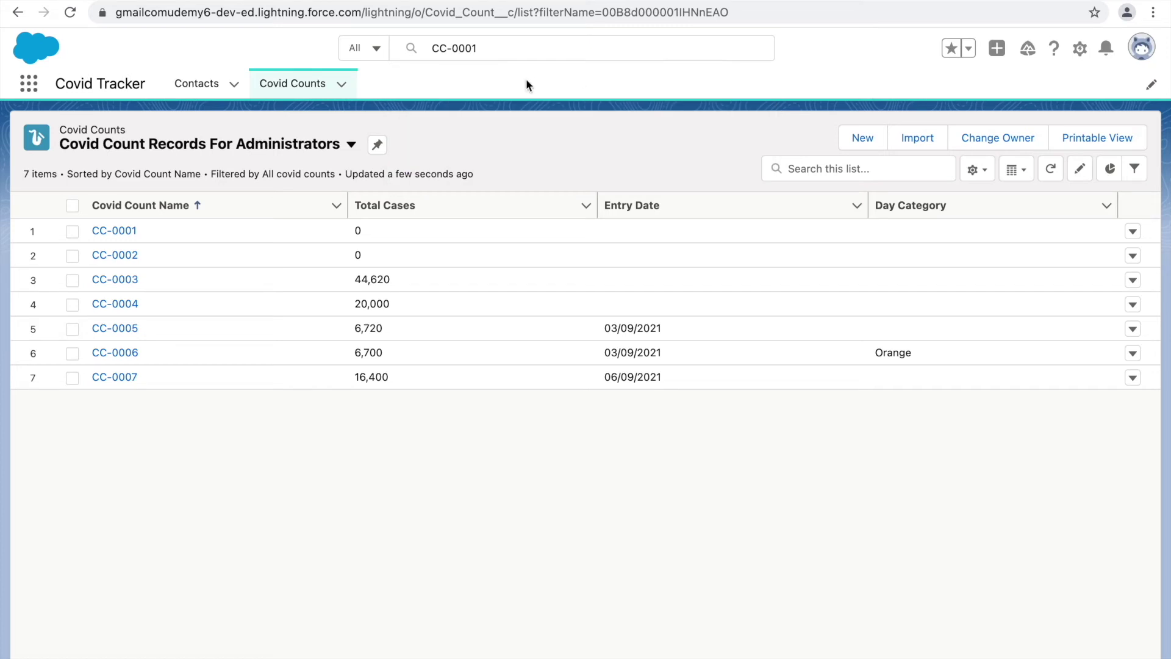
Search within the Covid Counts list for the Day Category value Orange
click(820, 165)
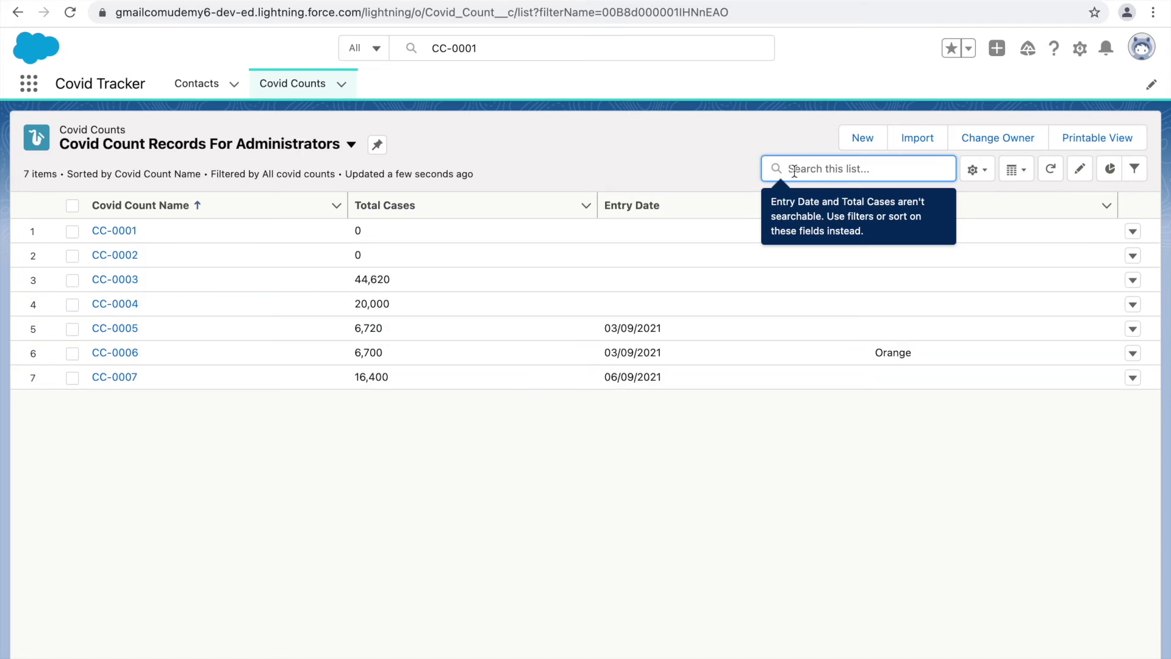
text(Orange)
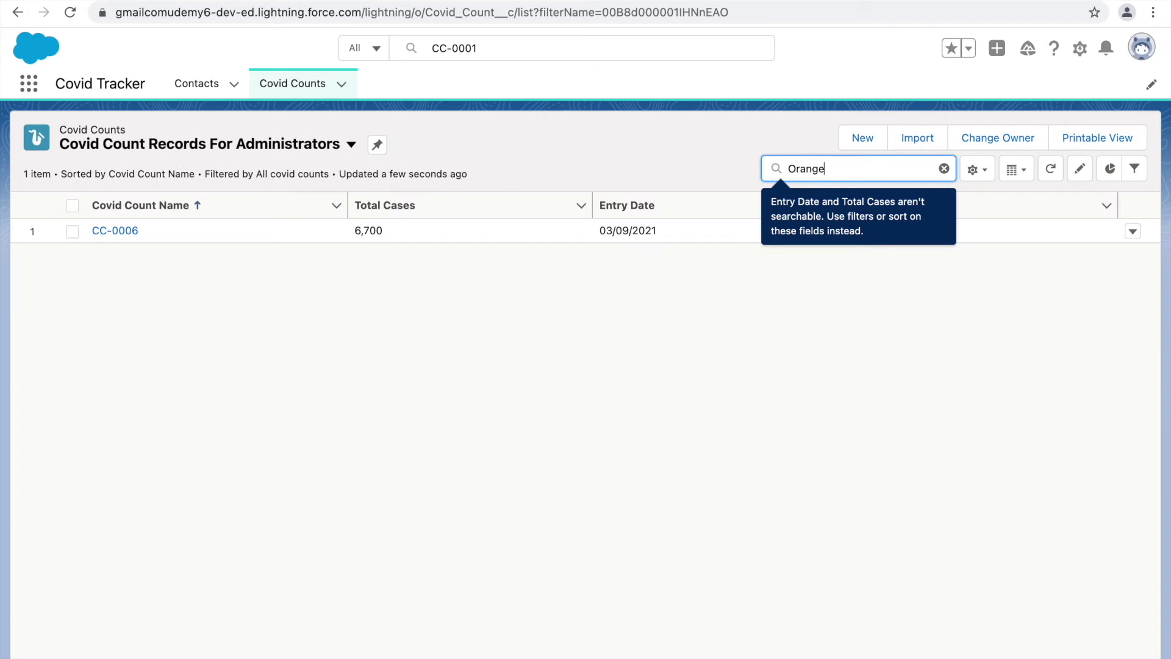
click(819, 298)
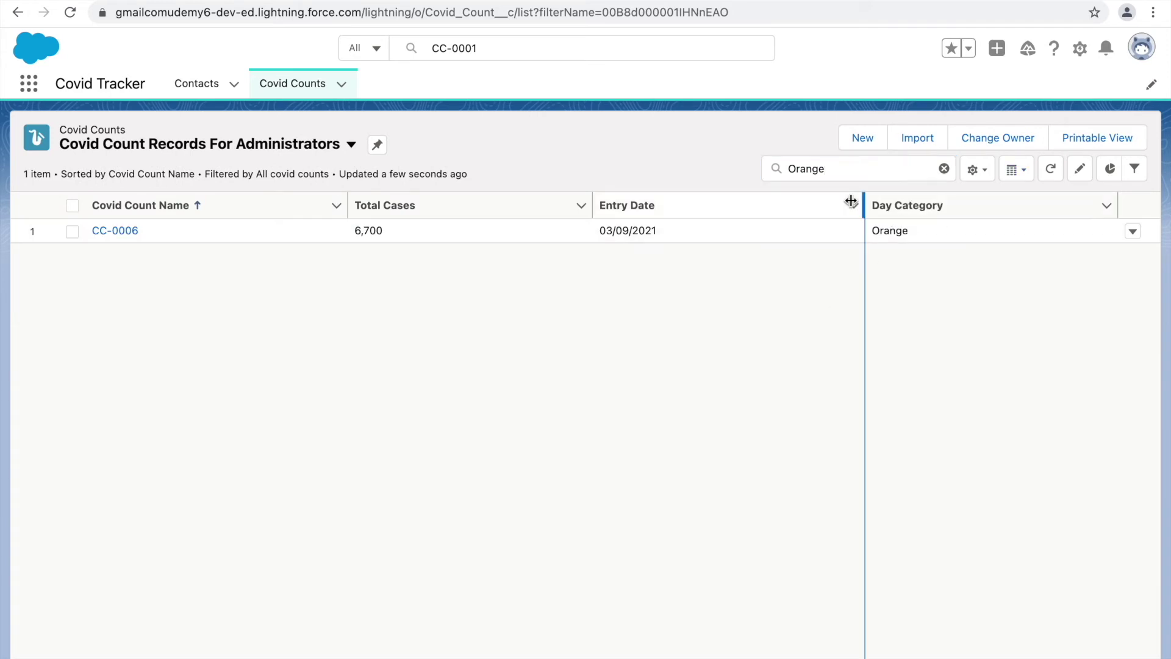
Replace the list search term with CC to find records by Covid Count Name
click(831, 170)
key(BackSpace)
key(BackSpace)
key(BackSpace)
key(BackSpace)
key(BackSpace)
key(BackSpace)
text(CC)
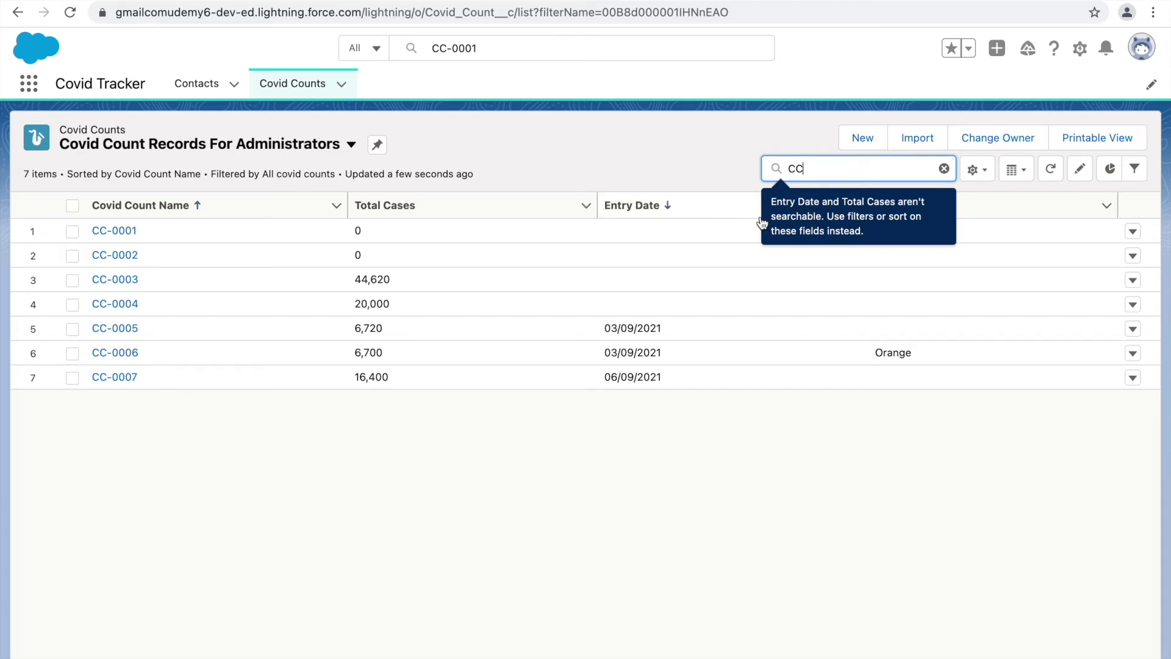
click(845, 203)
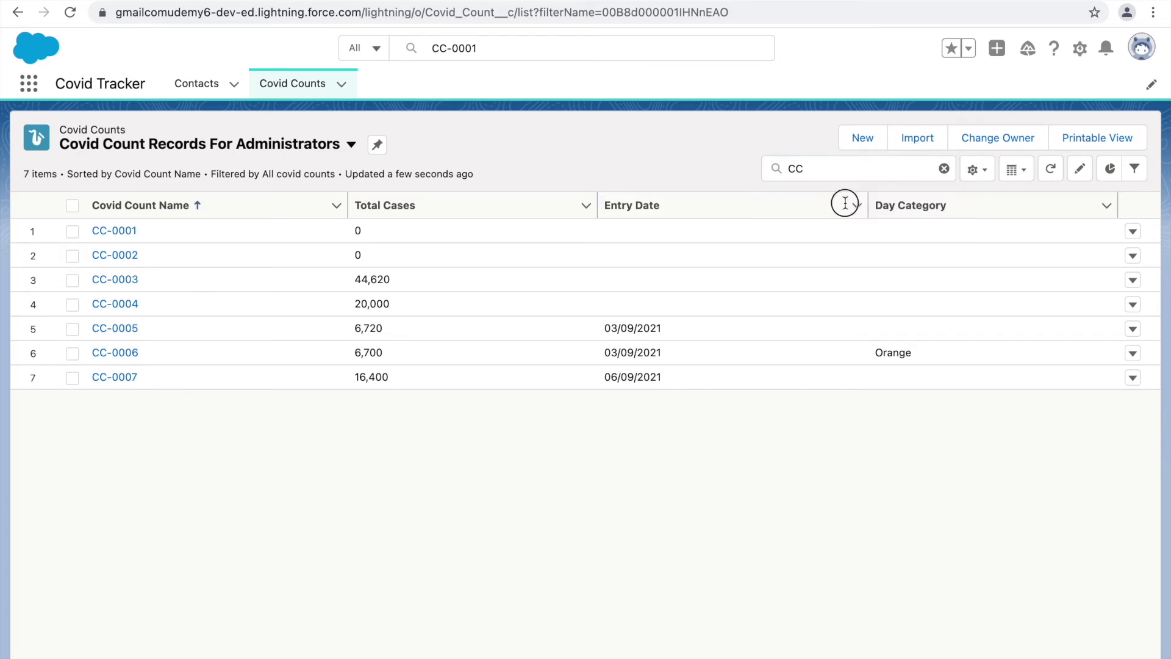
Try searching the list for the entry date 03/09/2021, and clear the search
click(831, 172)
key(BackSpace)
key(BackSpace)
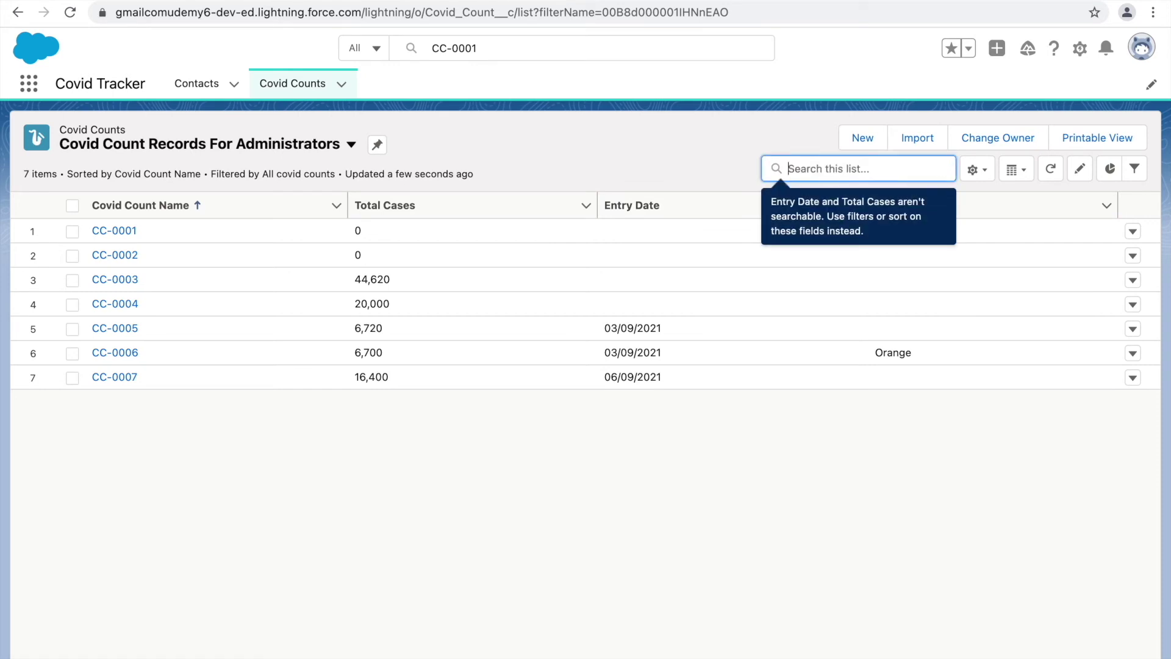
text(0)
text(3)
text(/09/3032)
key(BackSpace)
key(BackSpace)
key(BackSpace)
key(BackSpace)
text(2021)
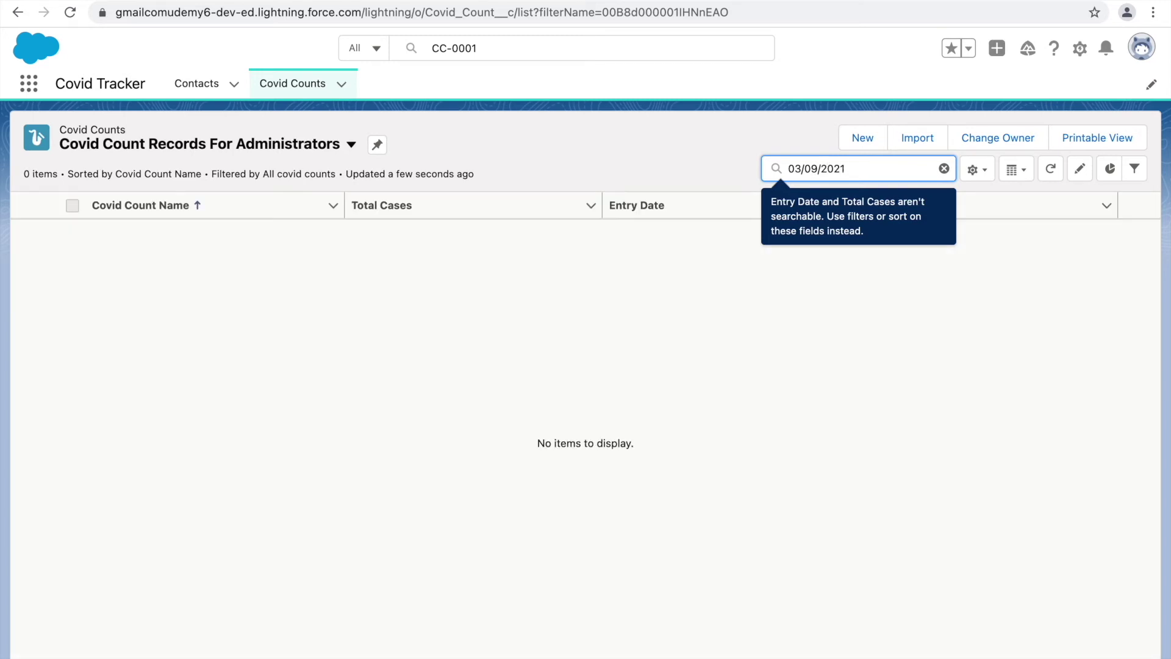
triple_click(852, 173)
key(BackSpace)
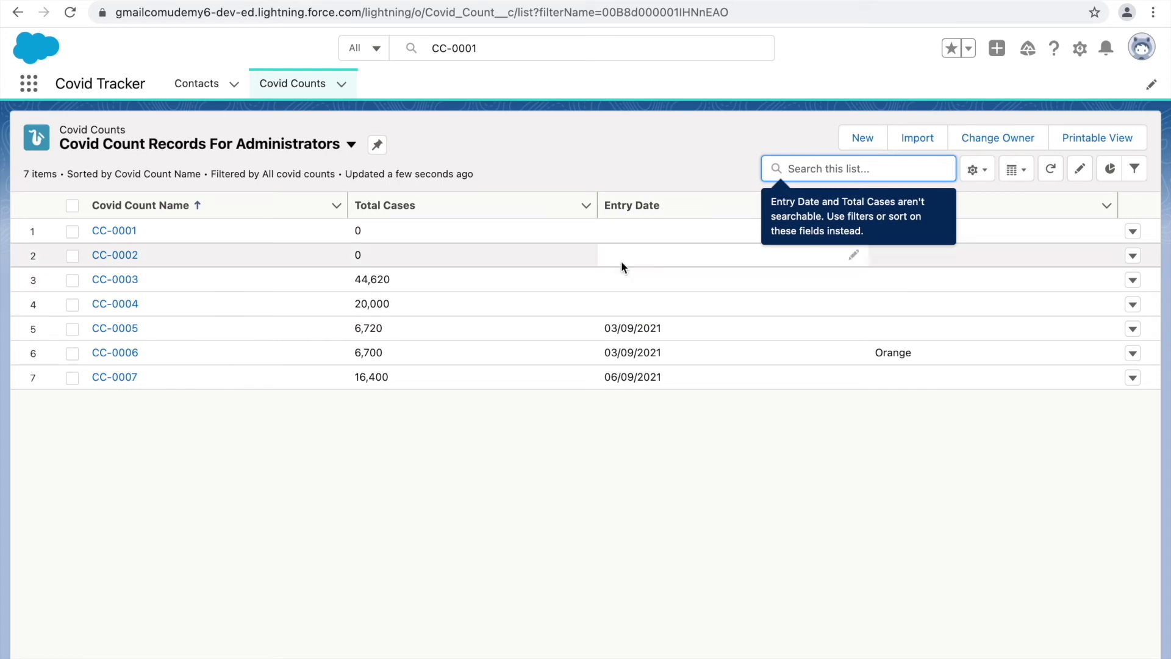
Sort the Covid Count Records For Administrators list by Entry Date in descending order
click(657, 208)
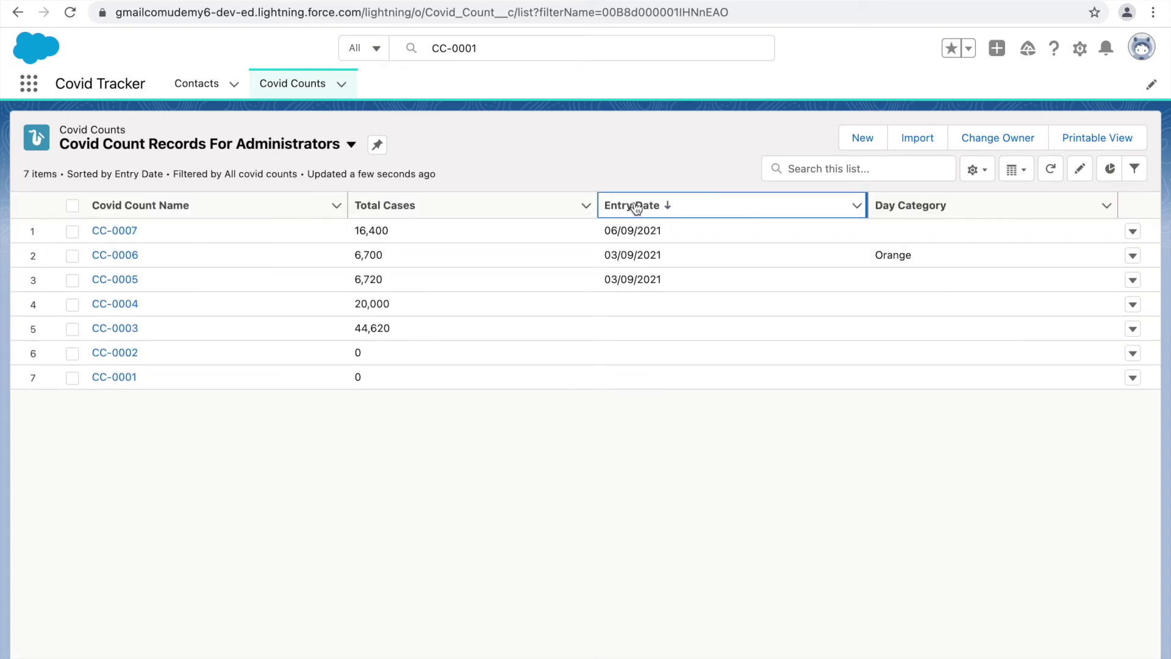
click(865, 163)
click(707, 161)
click(825, 165)
click(694, 172)
Look over the list view controls and display options, and view record CC-0007 before returning to the Covid Counts list
click(978, 170)
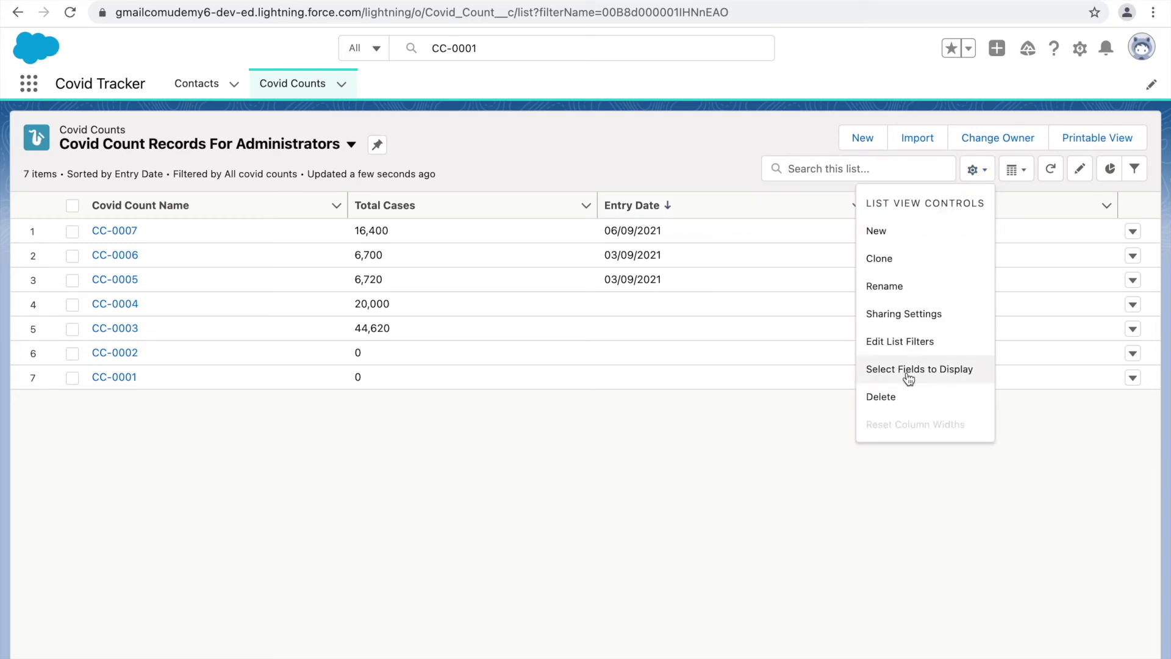
click(788, 467)
click(1021, 171)
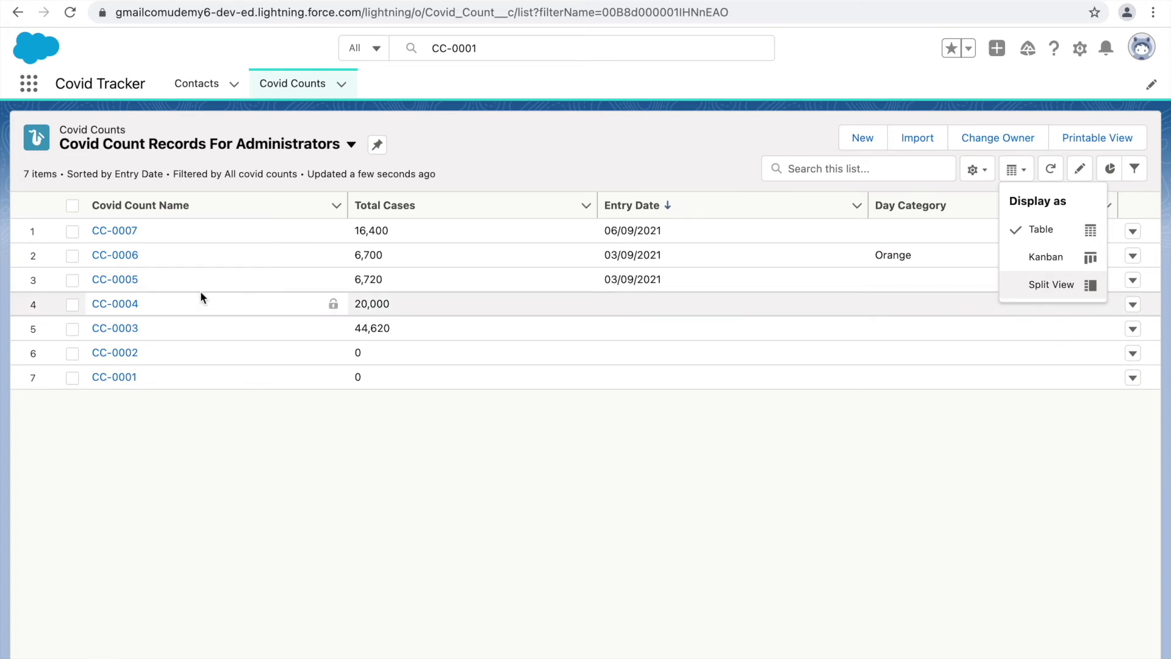
click(115, 232)
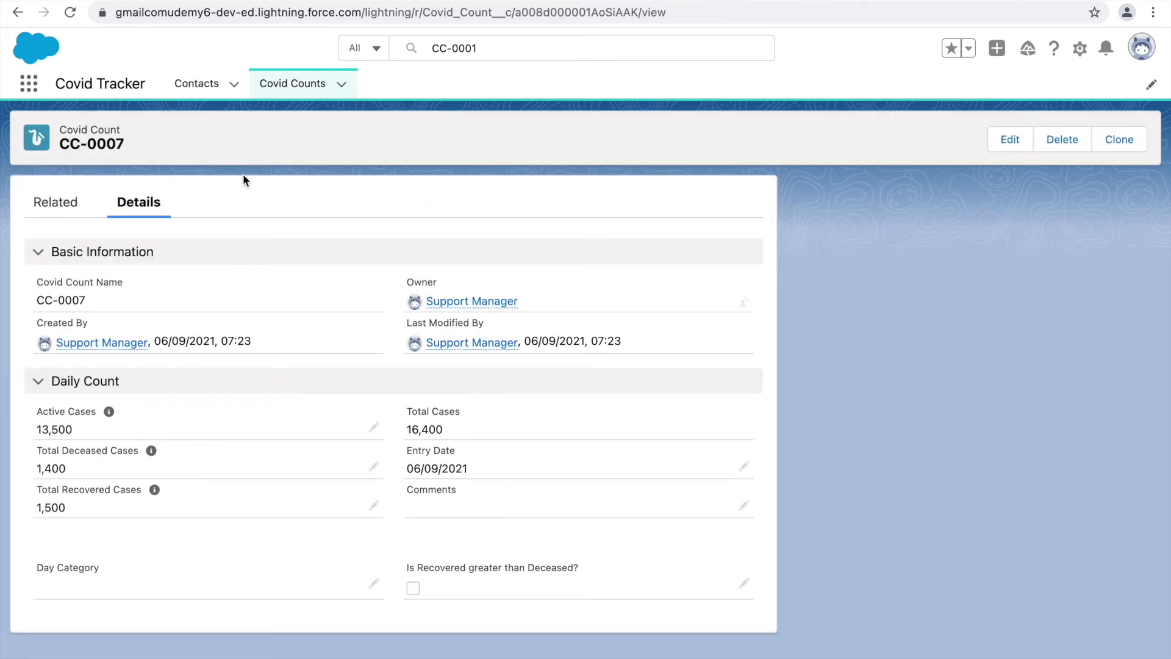
click(286, 90)
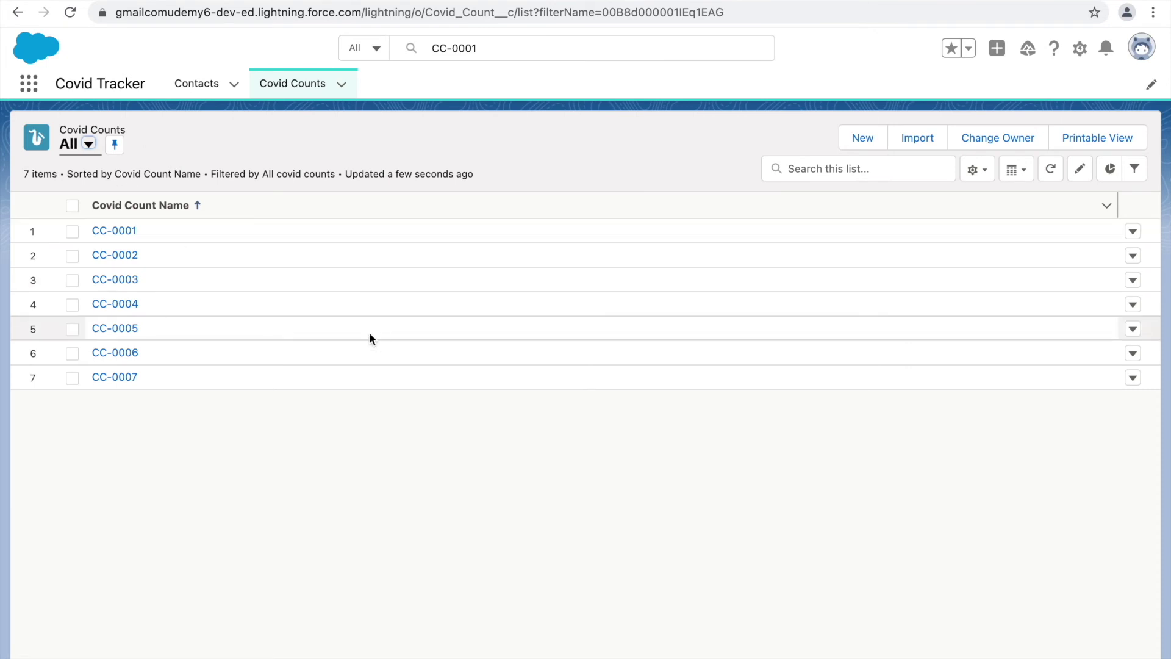
Display the All list in Split View and open record CC-0001 beside it
click(1019, 171)
click(1050, 285)
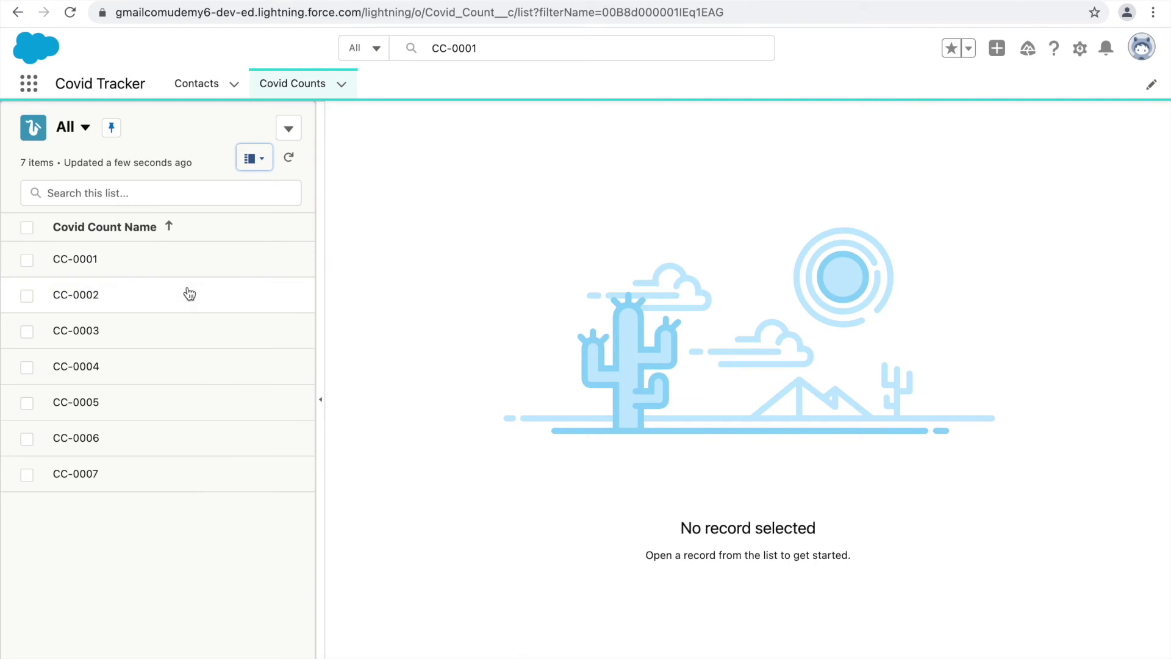
click(82, 269)
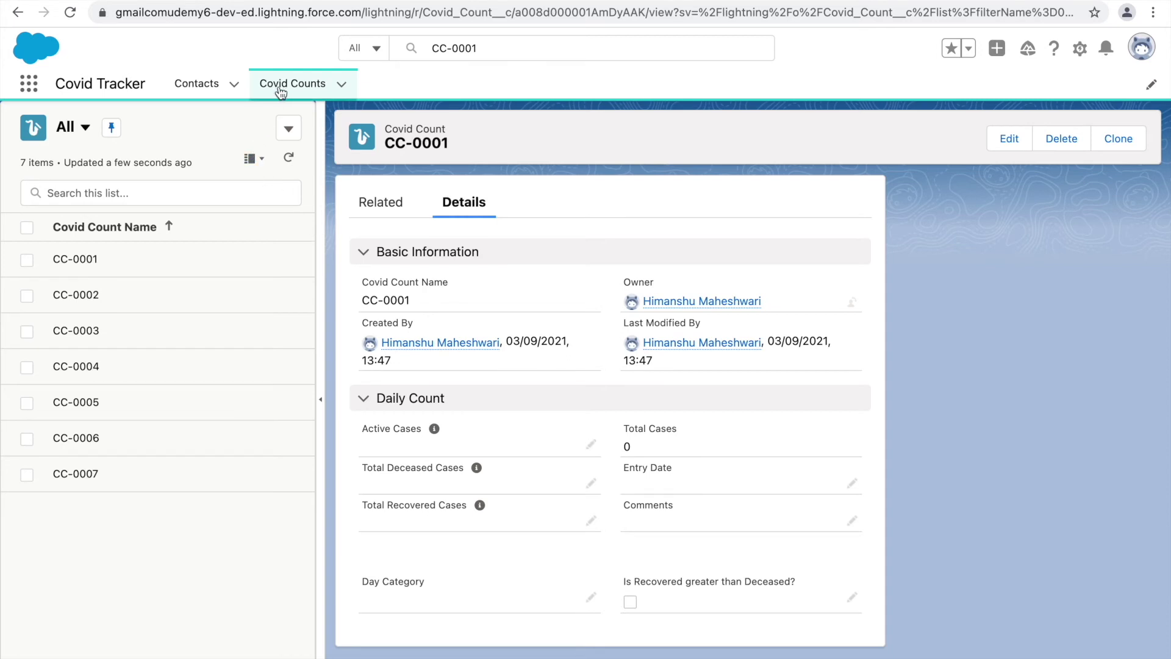
Look over the list actions available in Split View and switch the list back to Table display
click(289, 130)
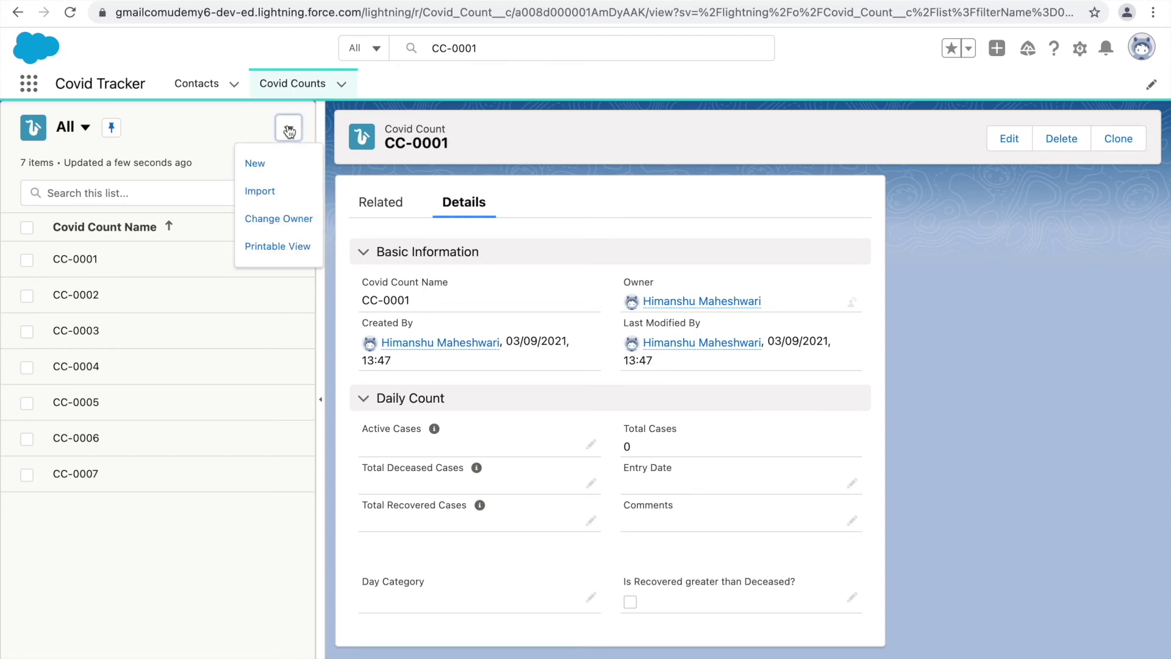
click(171, 144)
click(248, 159)
click(213, 220)
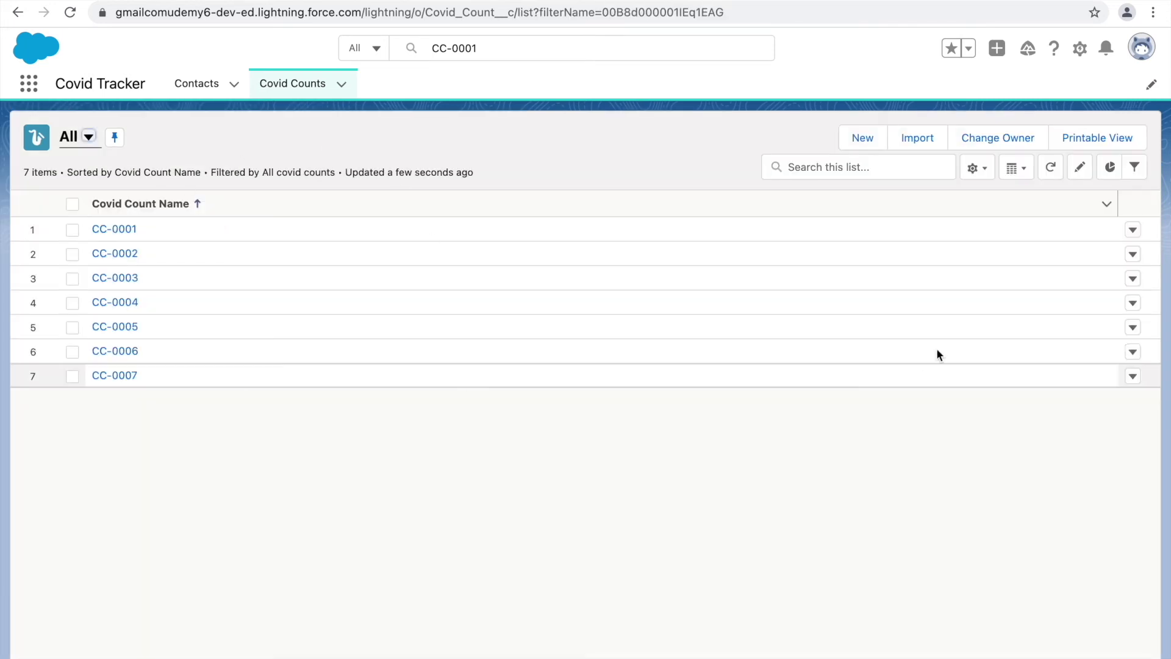
Display the All list as Kanban, summarized by Total Cases and grouped by Day Category, and save the settings
click(1013, 169)
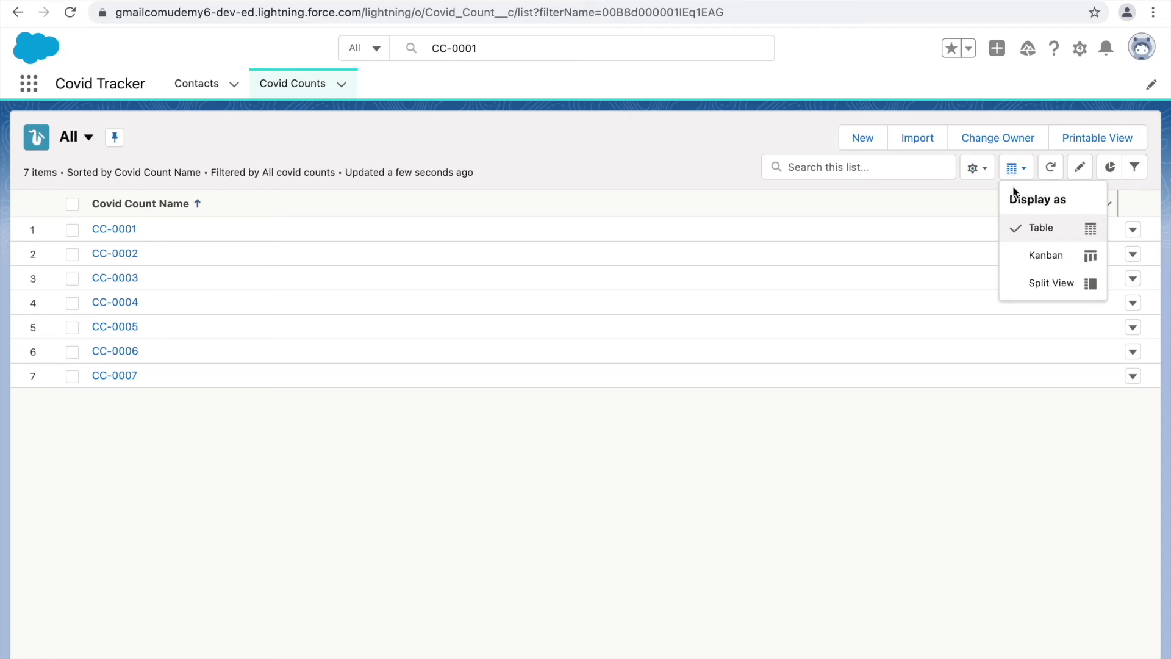
click(1040, 255)
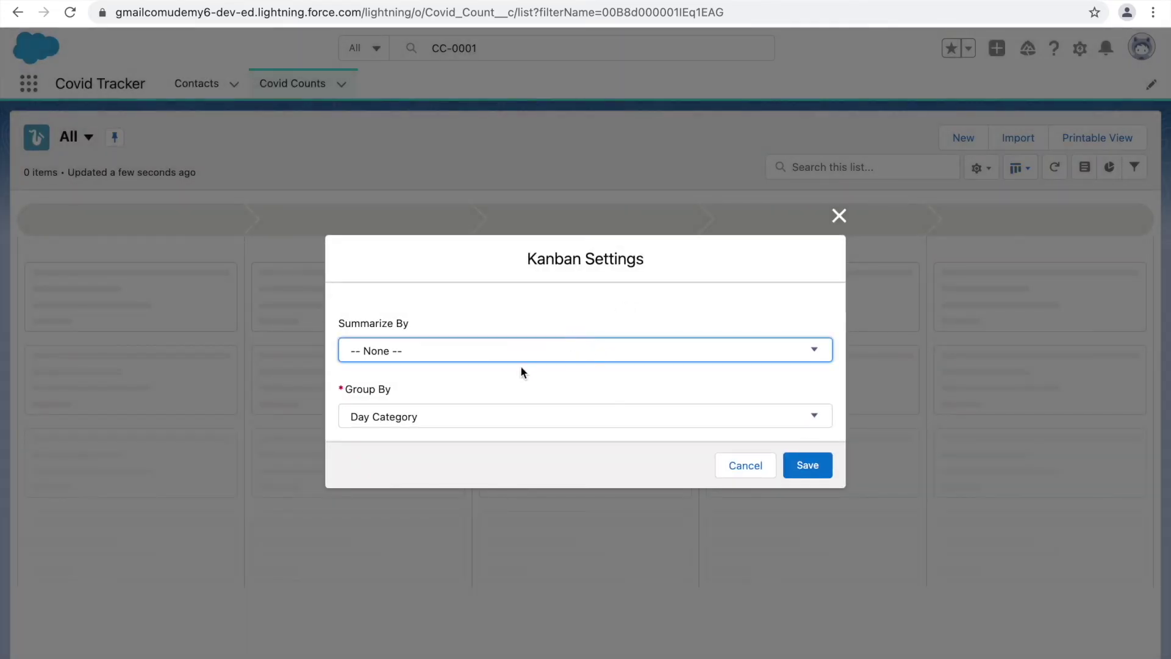
click(477, 358)
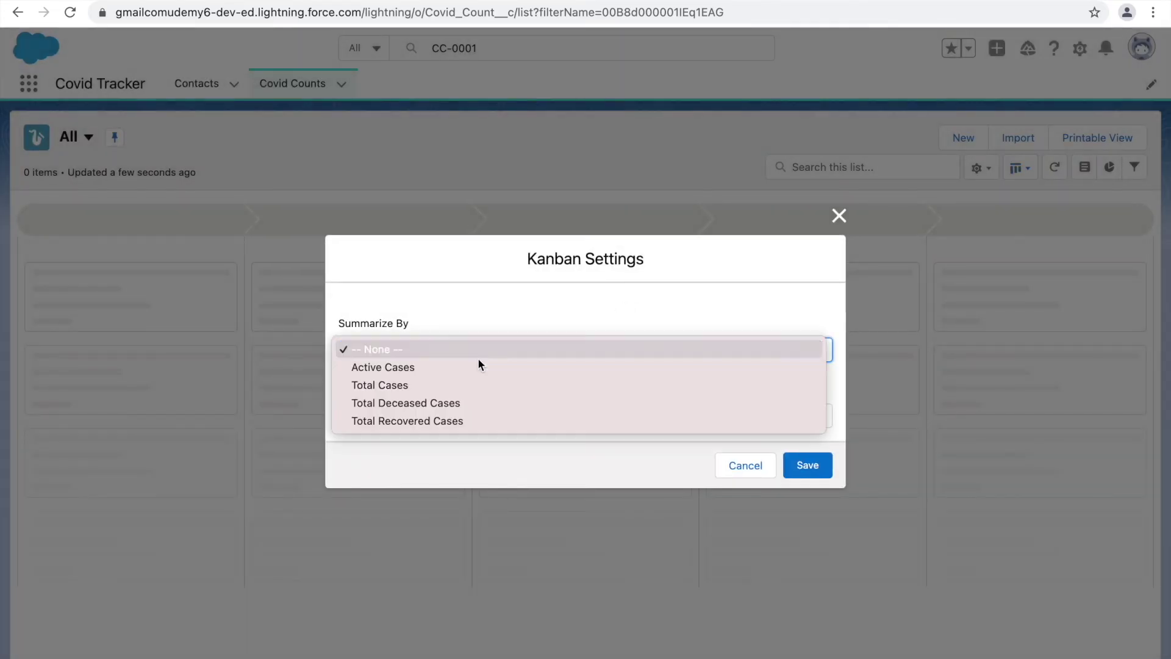
click(404, 386)
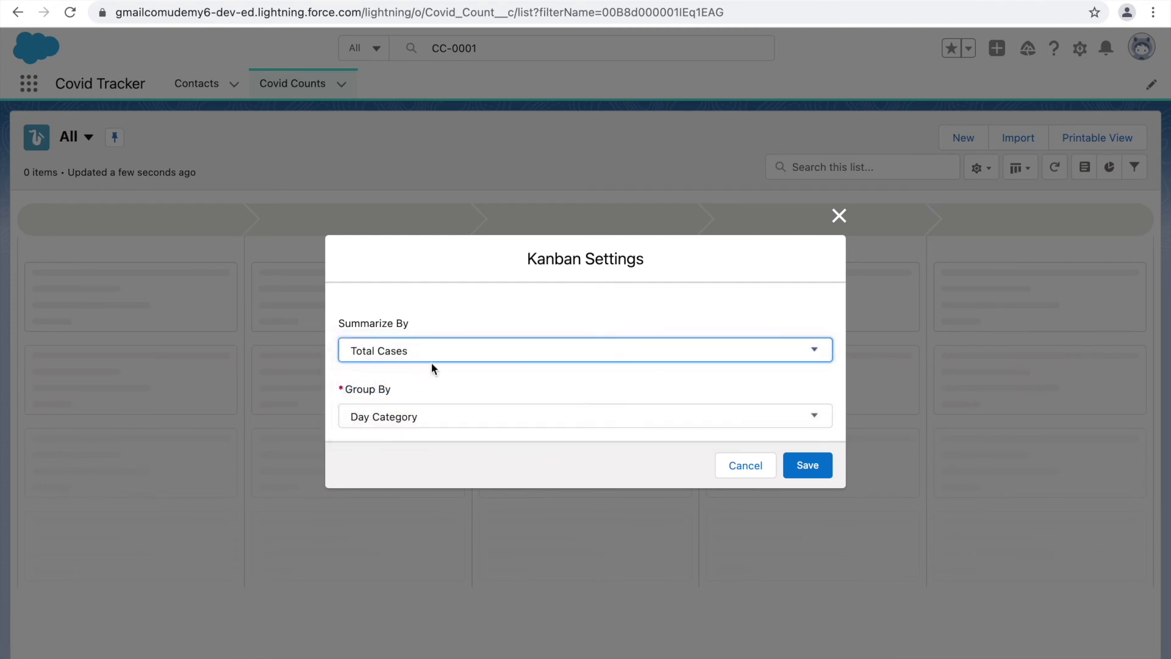
click(407, 352)
click(421, 348)
click(403, 353)
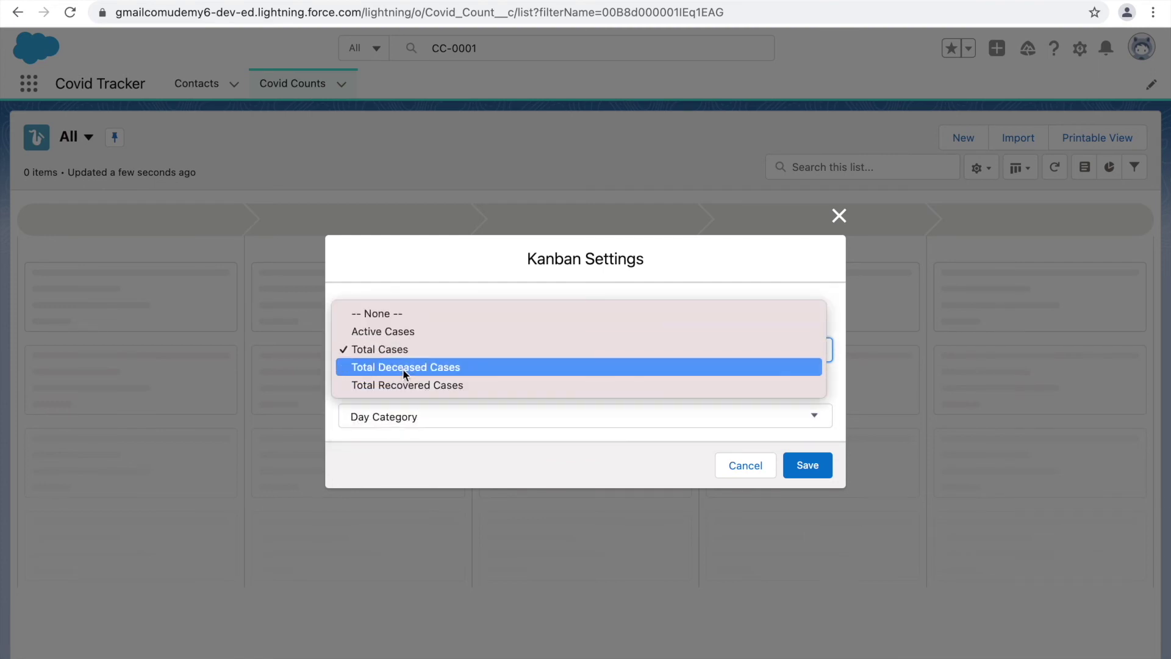
click(395, 350)
click(384, 419)
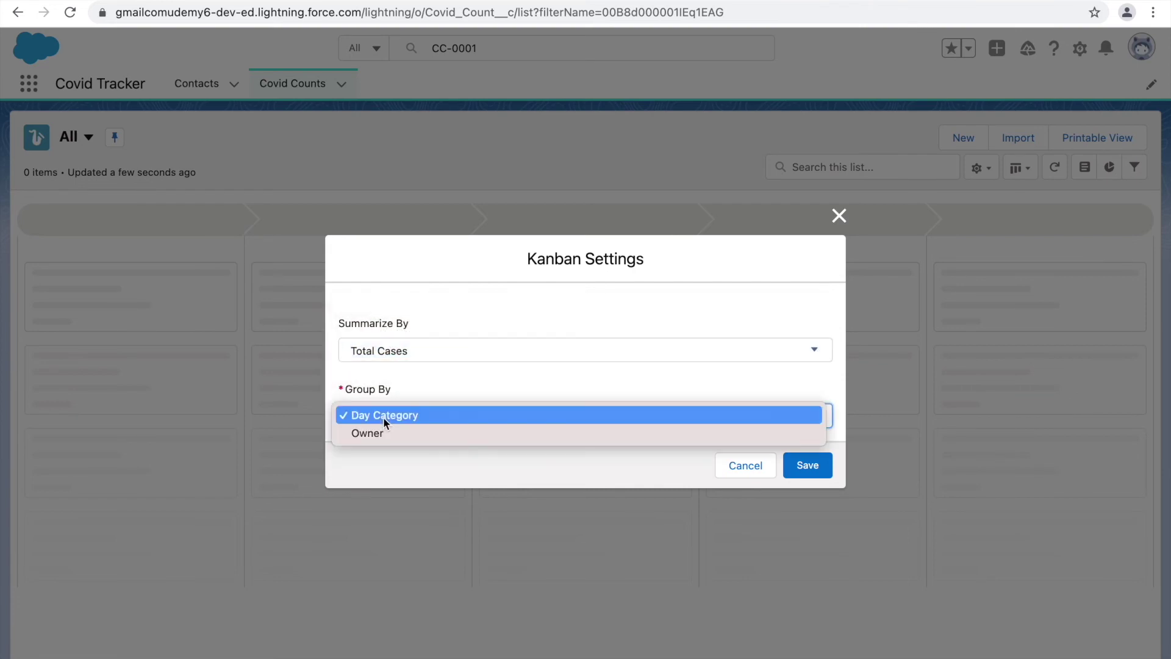
click(428, 395)
click(399, 417)
click(416, 398)
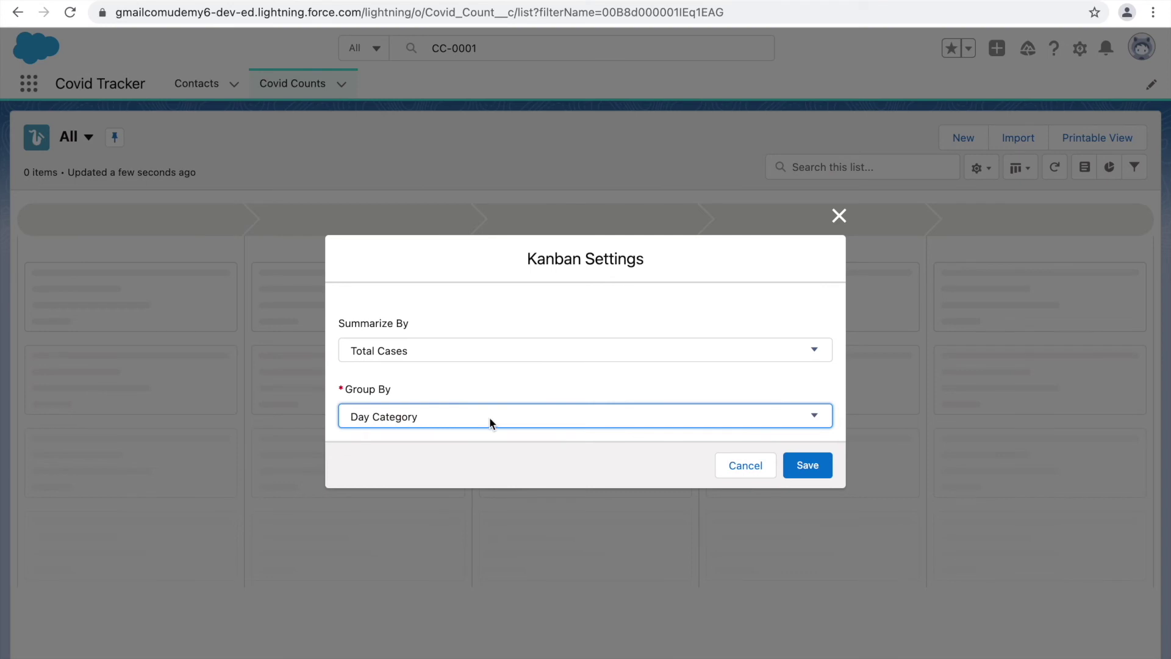
click(793, 465)
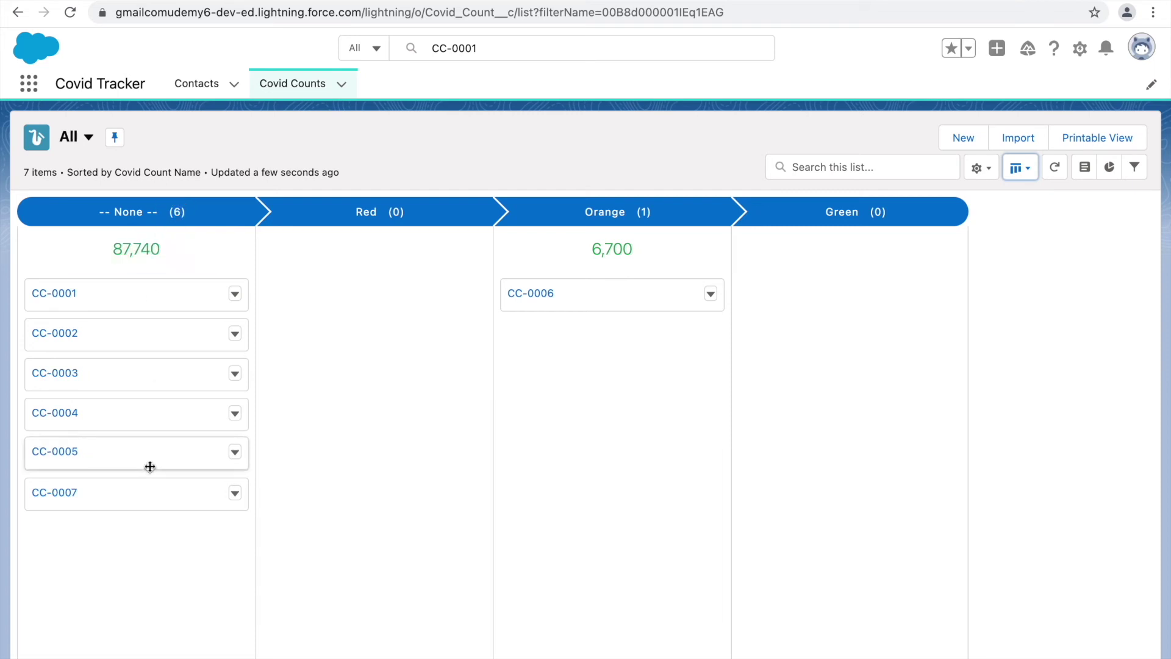
Examine the Kanban columns, their Total Cases summaries for None and Orange, and the actions on the CC-0006 card
drag(664, 209, 581, 207)
click(398, 314)
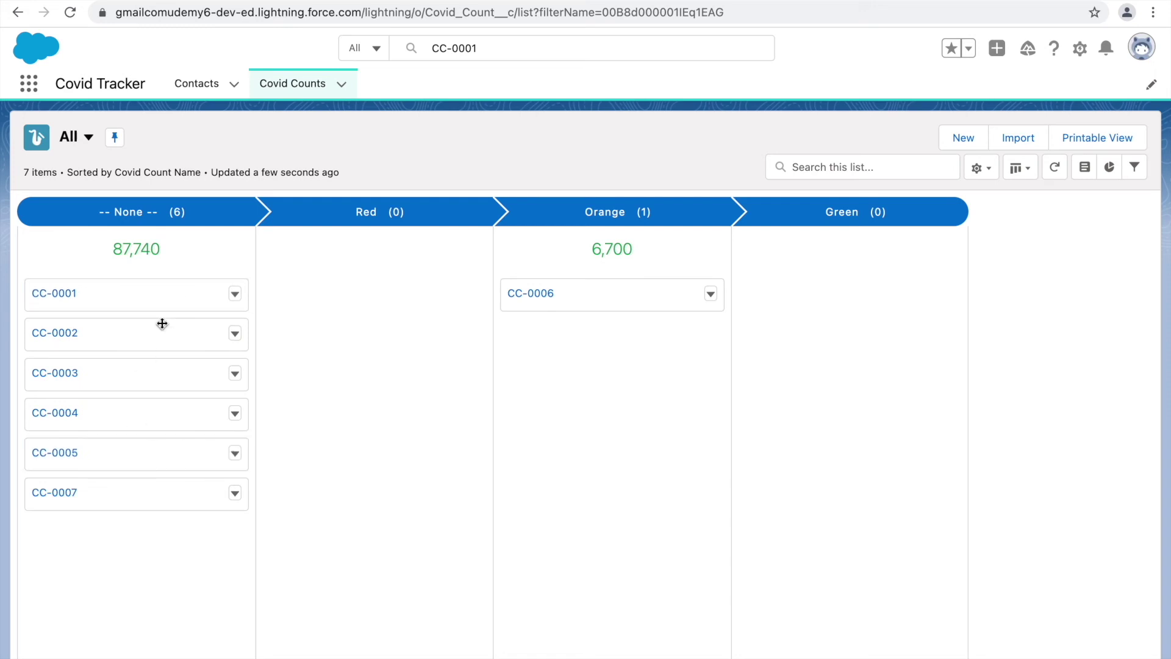
drag(160, 252, 111, 254)
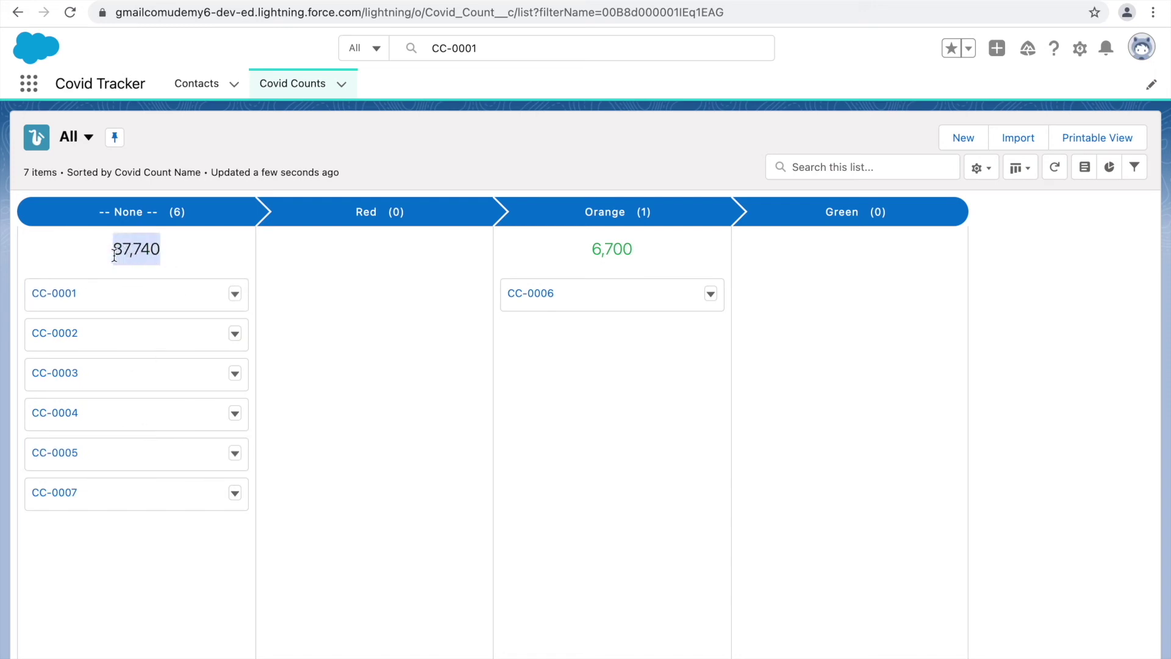
click(328, 282)
drag(584, 243, 633, 244)
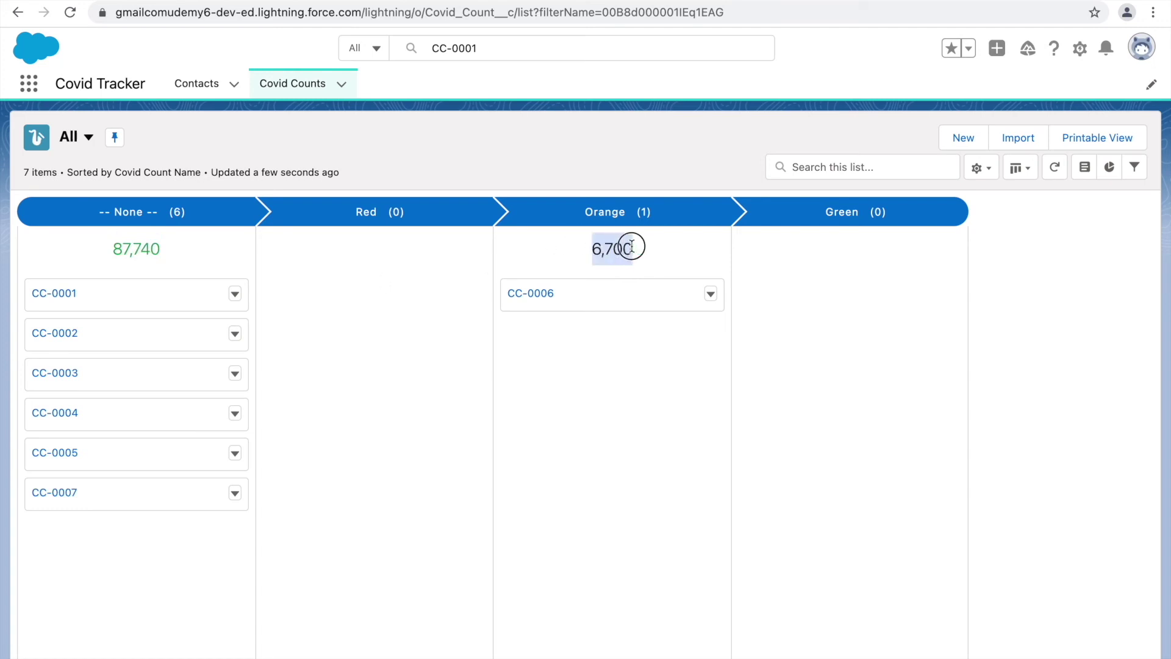
click(482, 354)
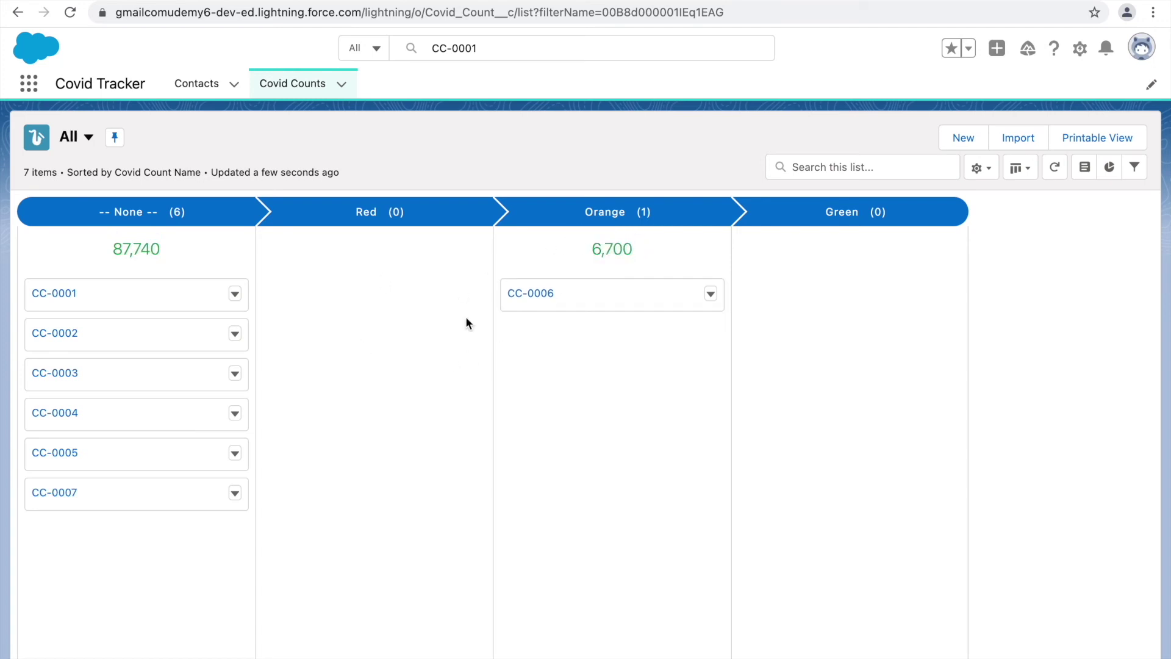
drag(634, 251, 589, 254)
click(651, 268)
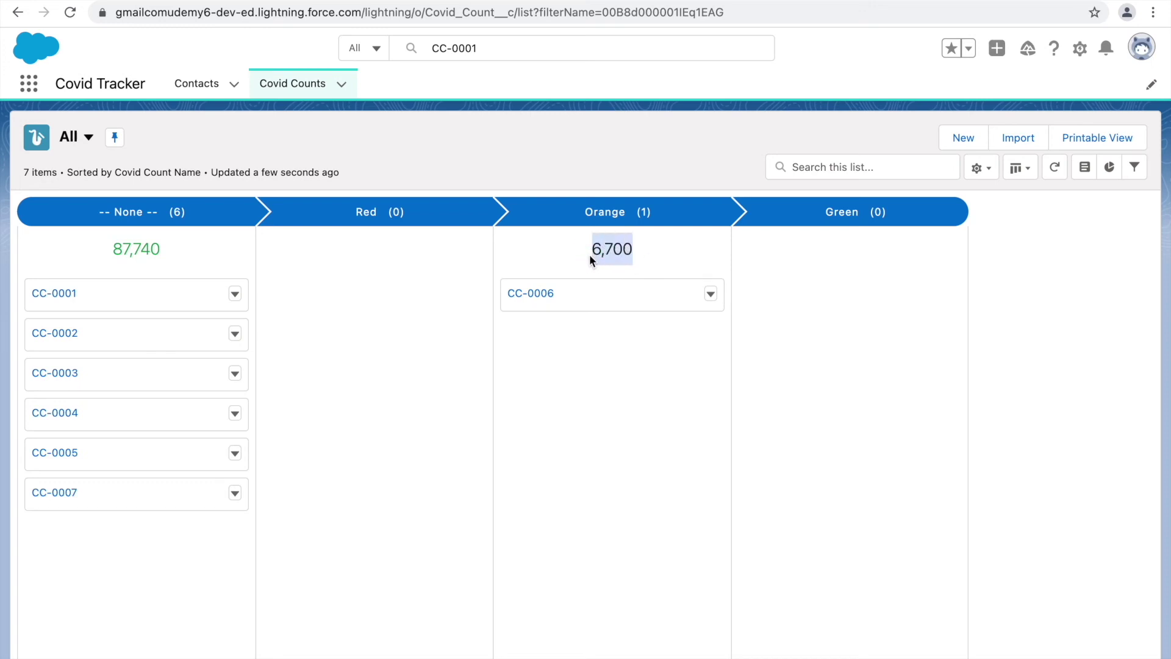
click(644, 257)
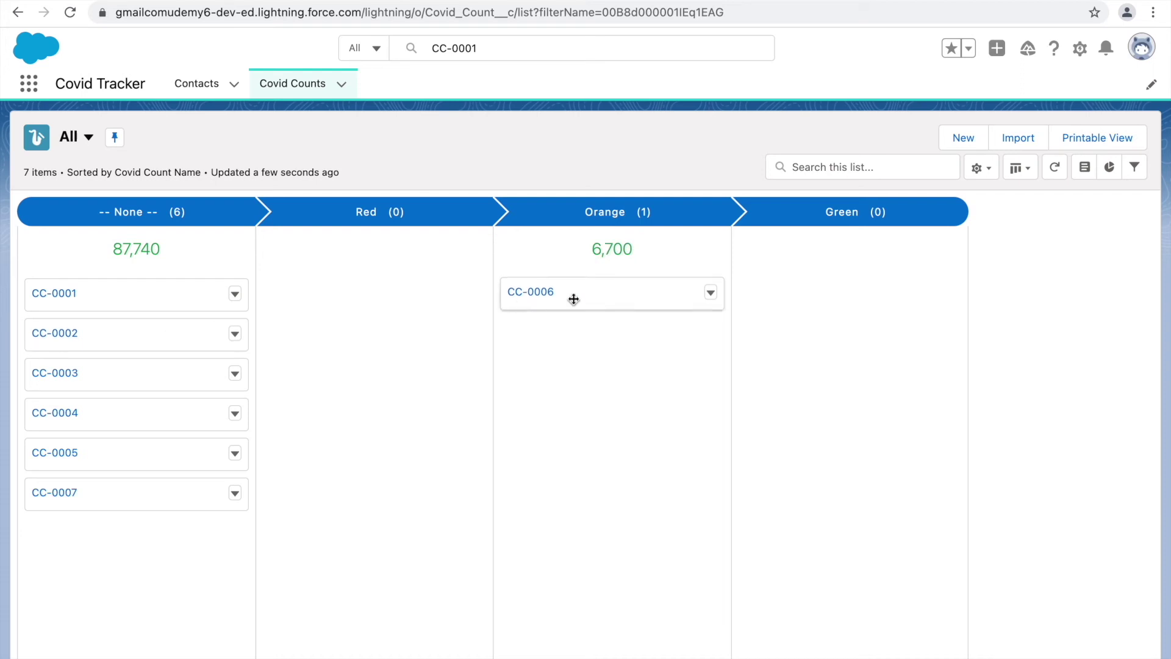
click(711, 294)
click(630, 388)
Move the CC-0001, CC-0003 and CC-0002 cards from the None column to Red
drag(141, 295, 295, 303)
drag(159, 332, 491, 339)
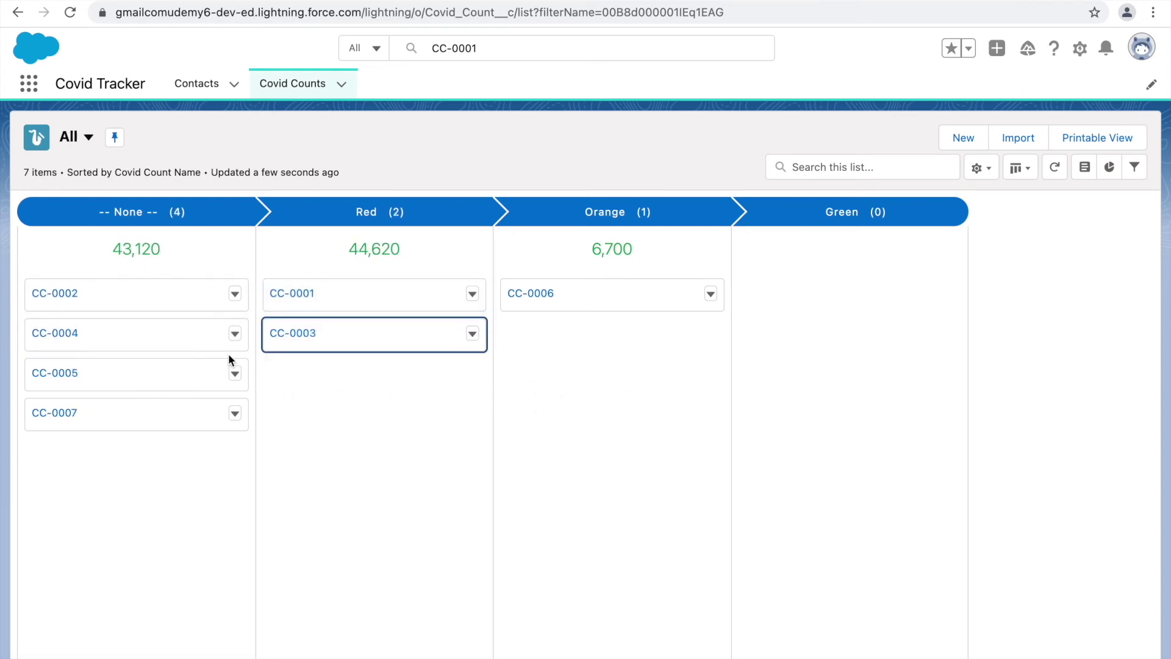
drag(166, 300, 295, 379)
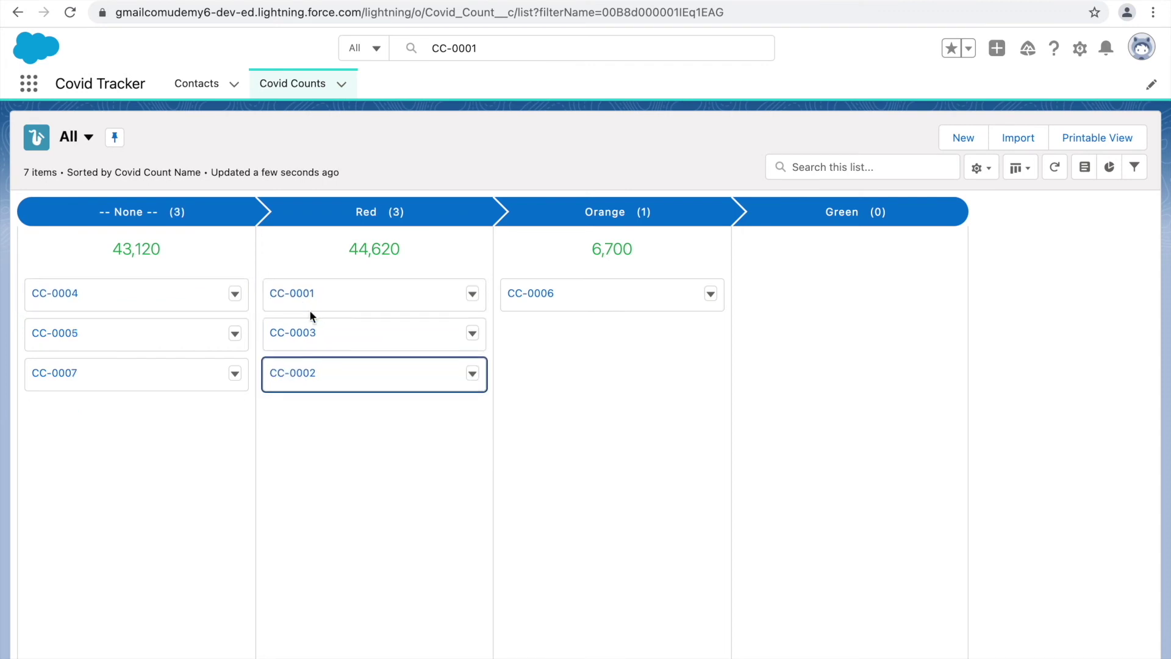
Move the CC-0004 card to Orange, CC-0006 to Green, and CC-0001 from Red back to None
drag(167, 303, 543, 355)
drag(543, 303, 751, 308)
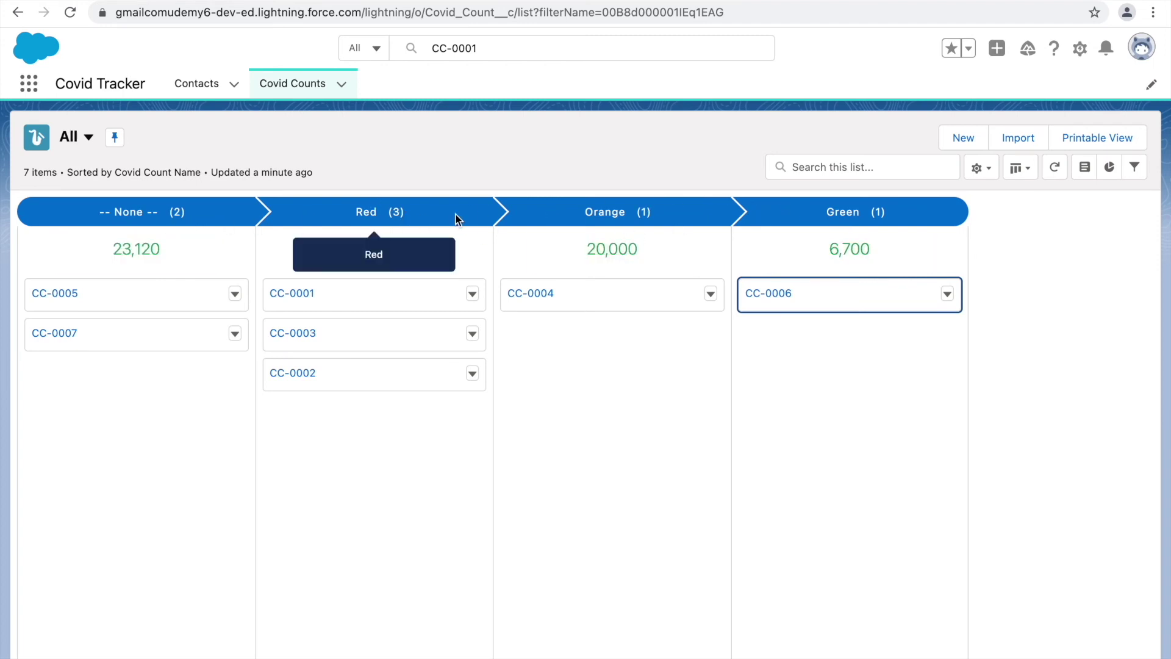
drag(307, 299, 59, 384)
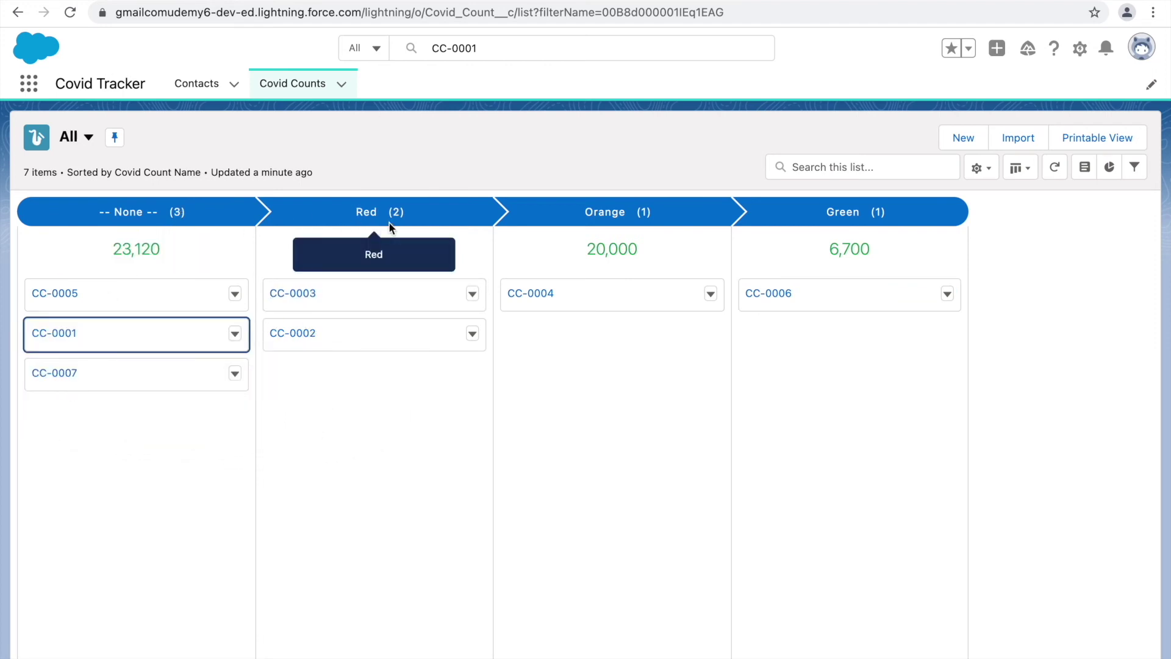
Move the CC-0003 card from Red to Orange and switch the All list back to a refreshed Table display
drag(345, 289, 530, 333)
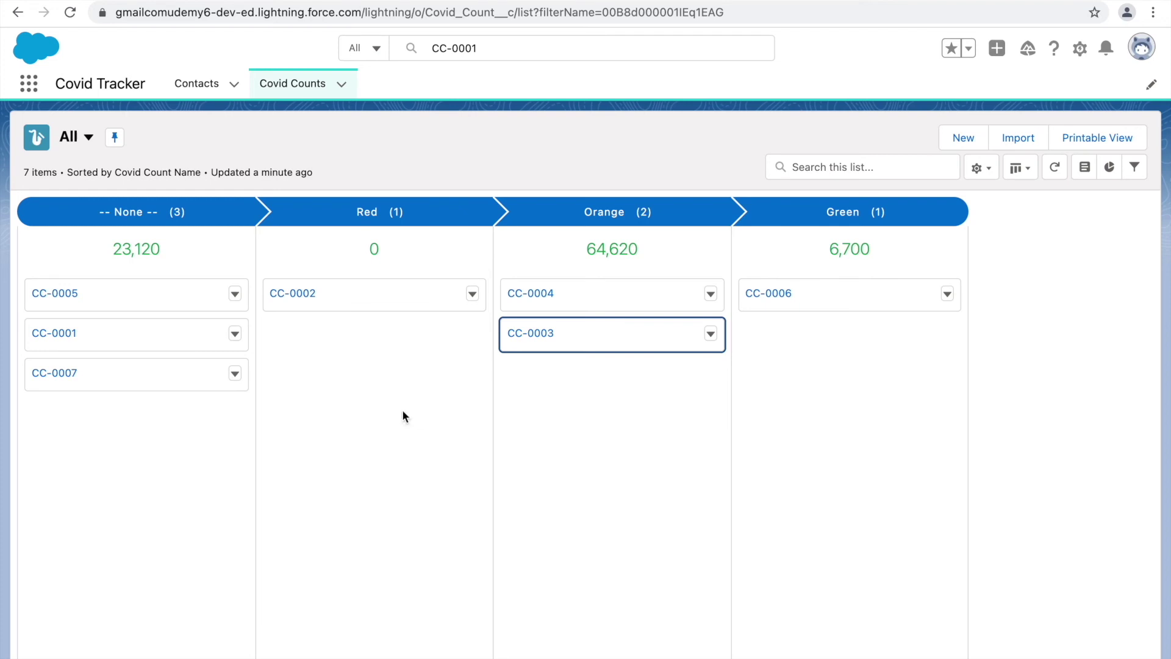
click(1019, 167)
click(1041, 225)
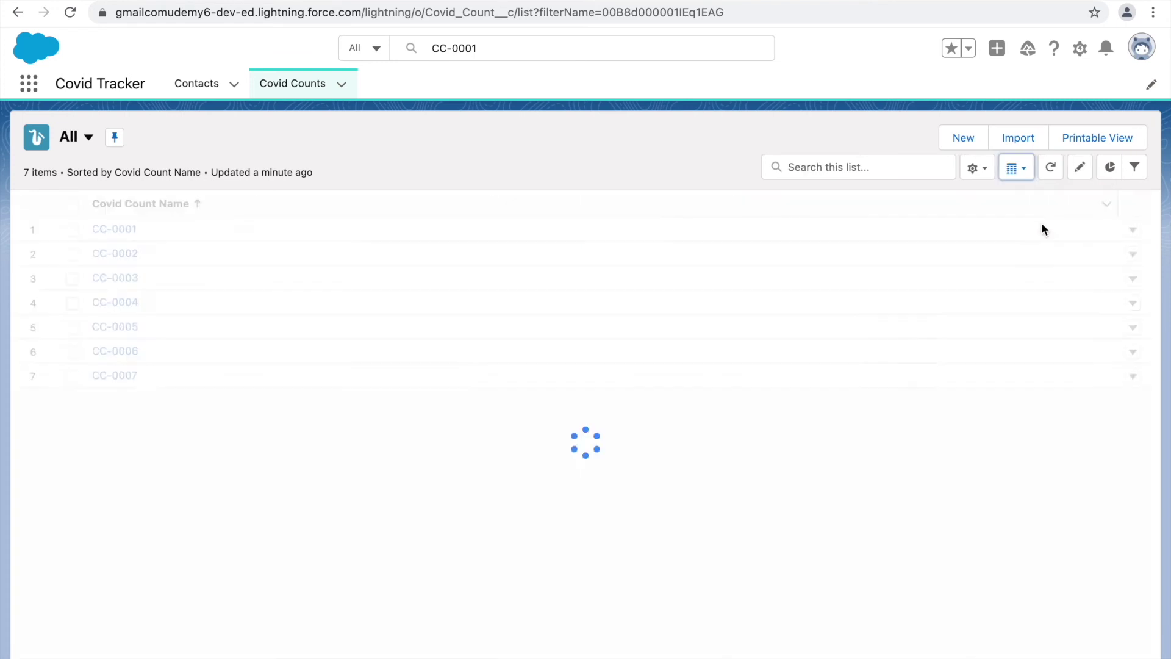
click(1050, 168)
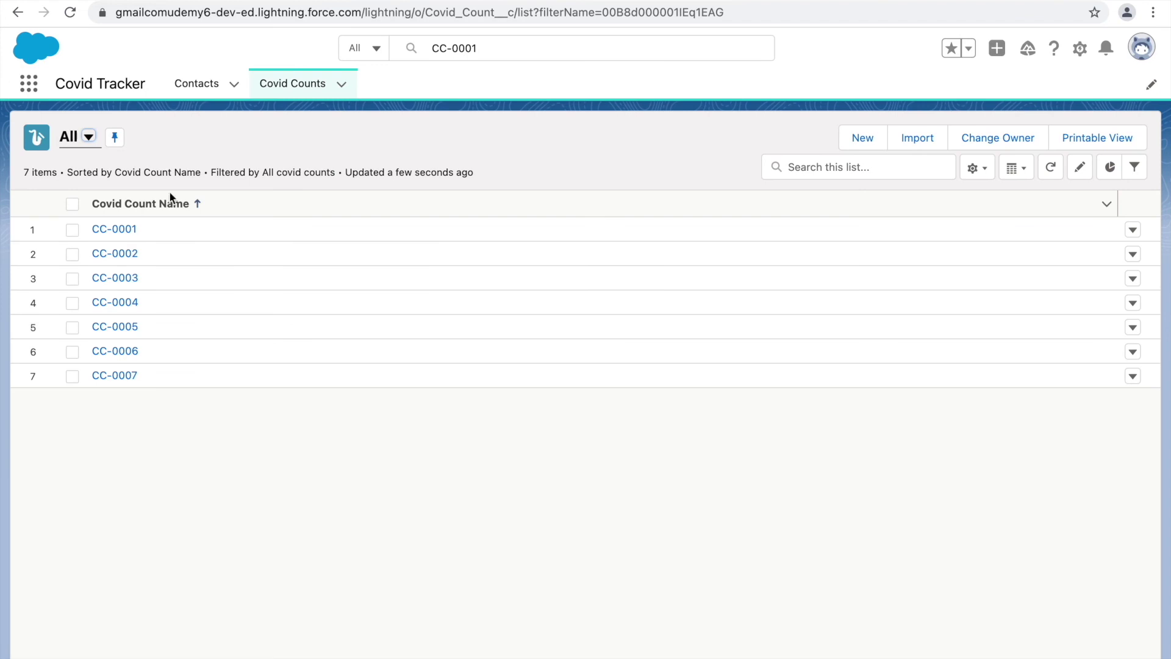
Clear the search term from the global search and refresh the All list
drag(345, 175, 478, 172)
click(518, 175)
click(501, 49)
key(BackSpace)
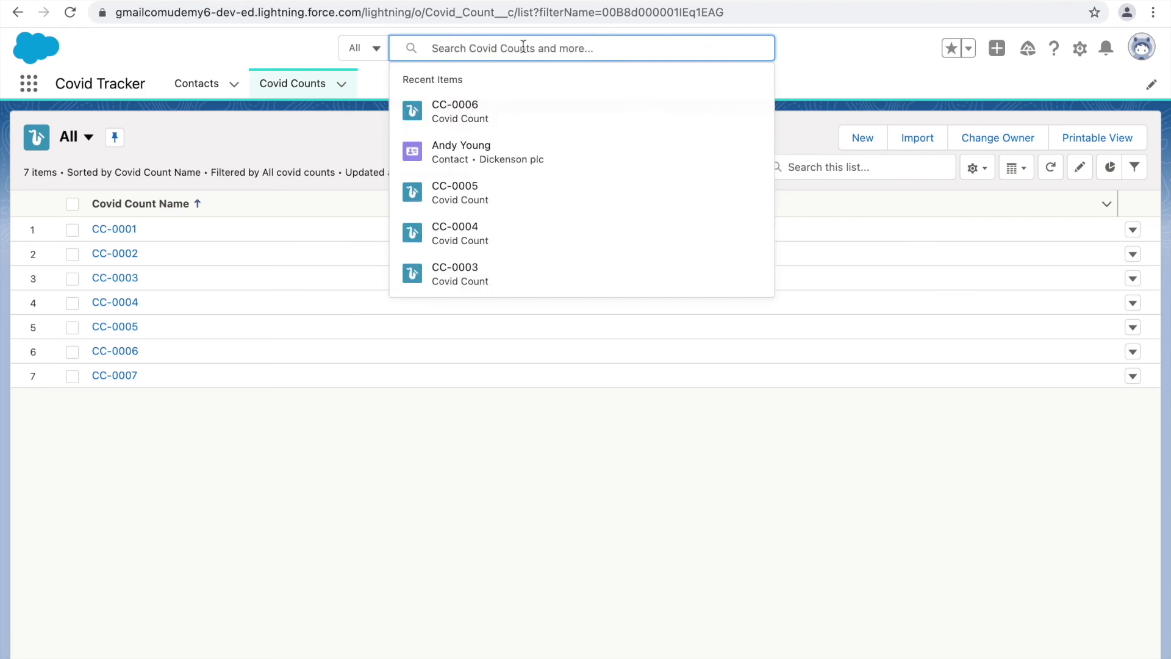
click(877, 43)
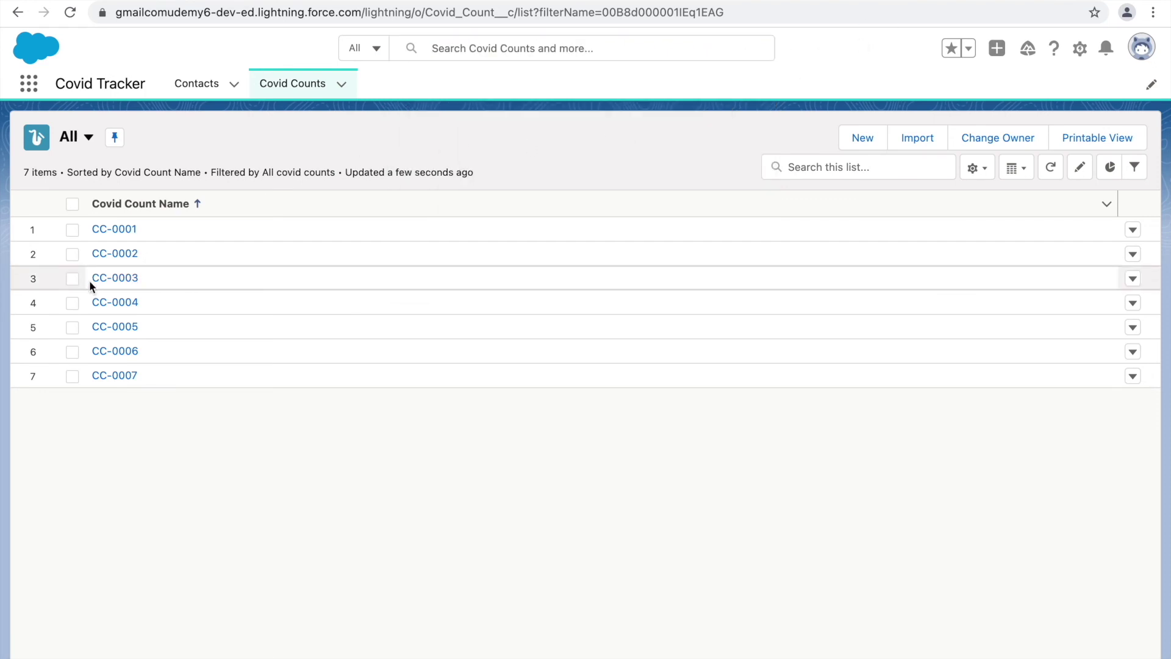
click(1049, 168)
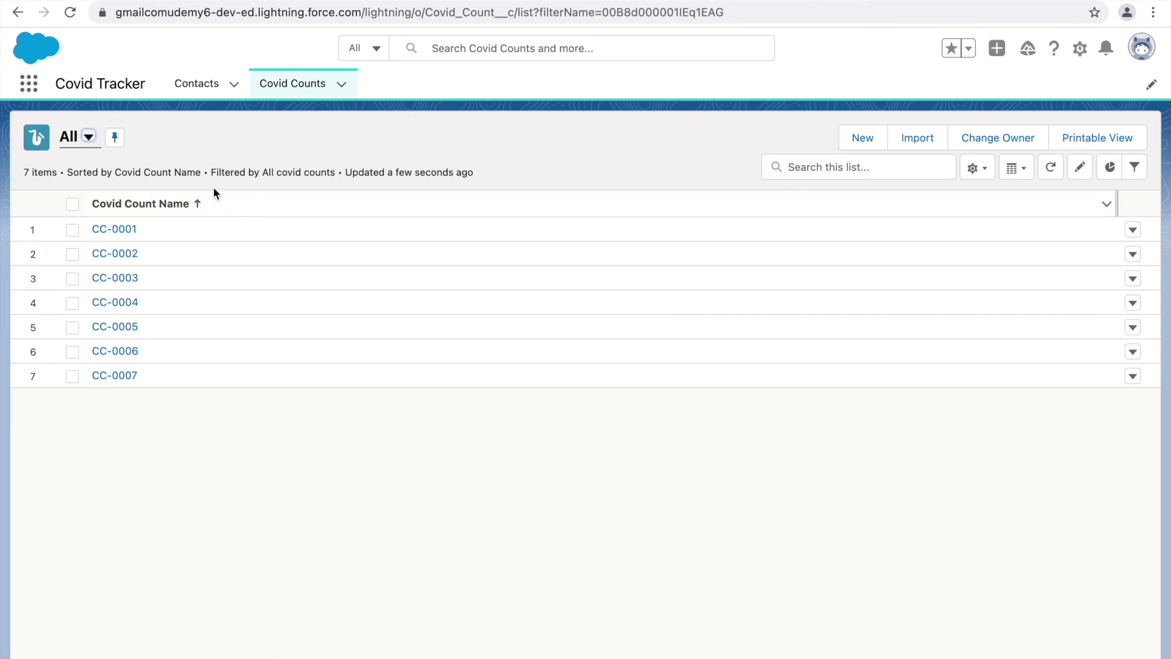
Switch to the Covid Count Records For Administrators list view and pin it as the default, reloading the page
click(88, 138)
click(123, 220)
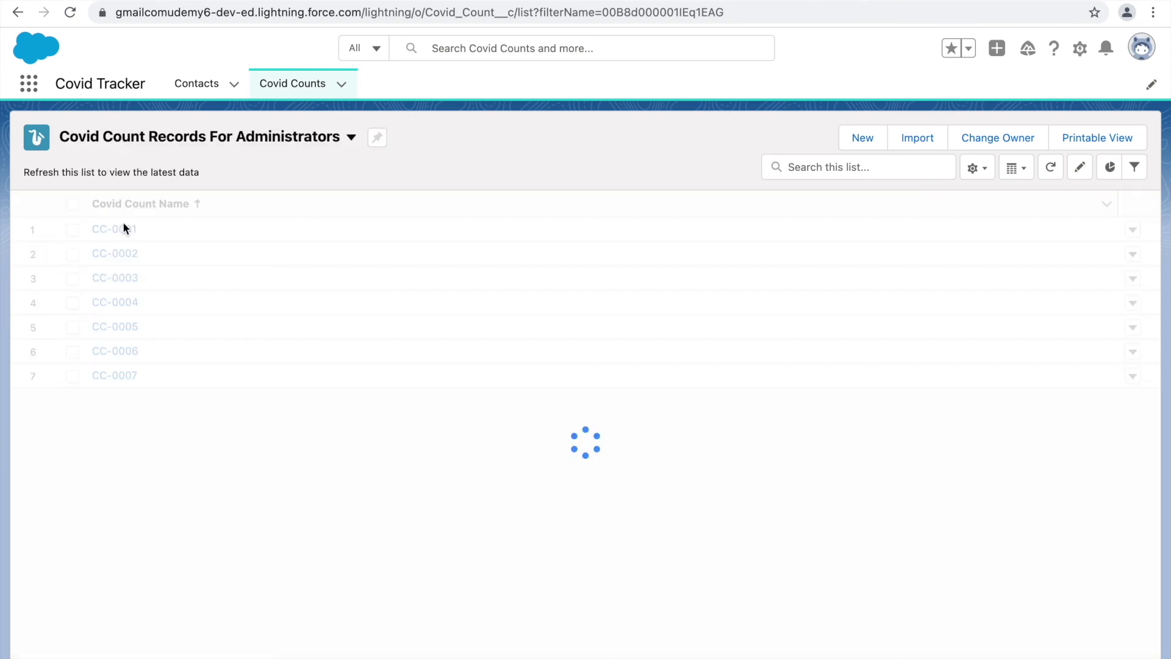
click(373, 145)
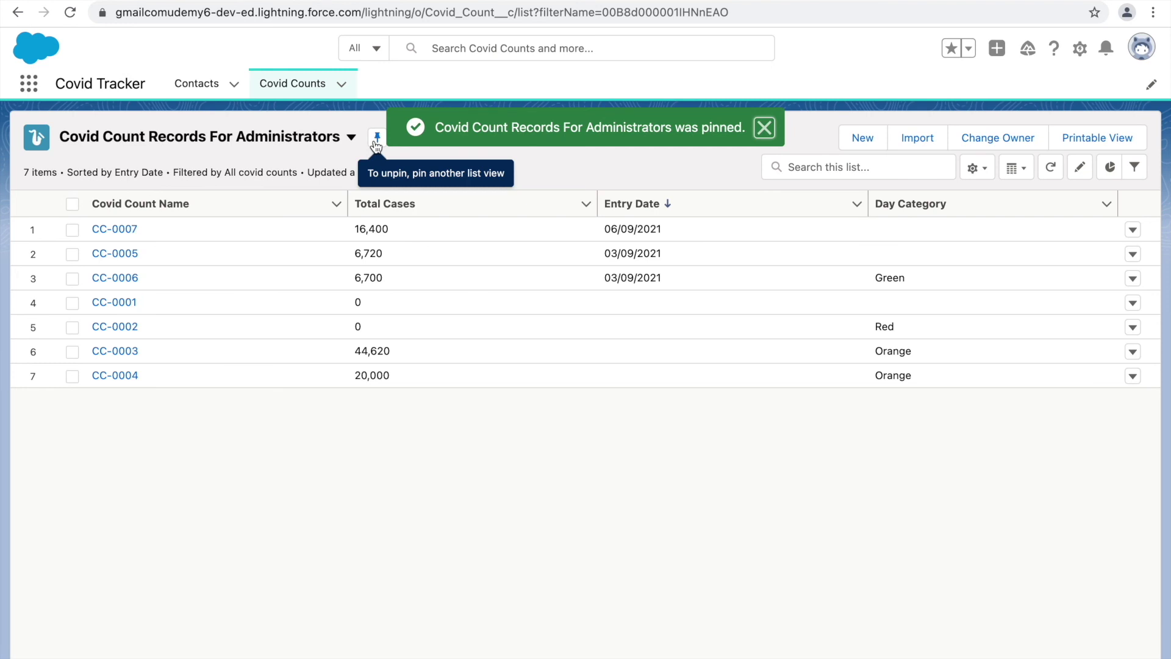
key(super+r)
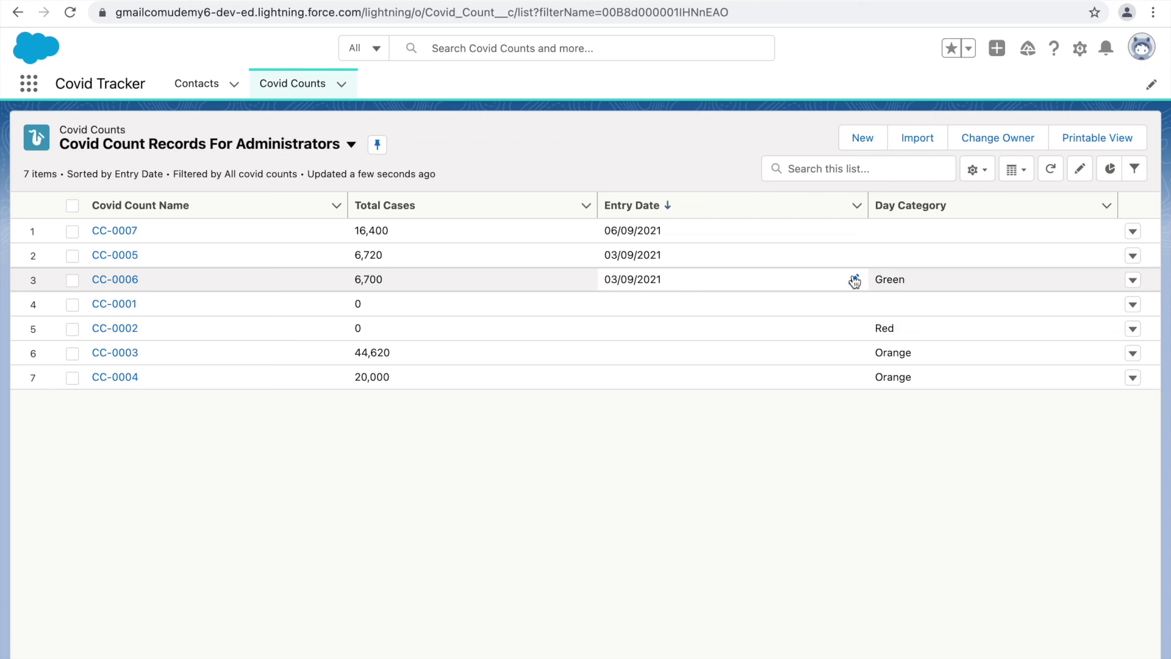
click(852, 230)
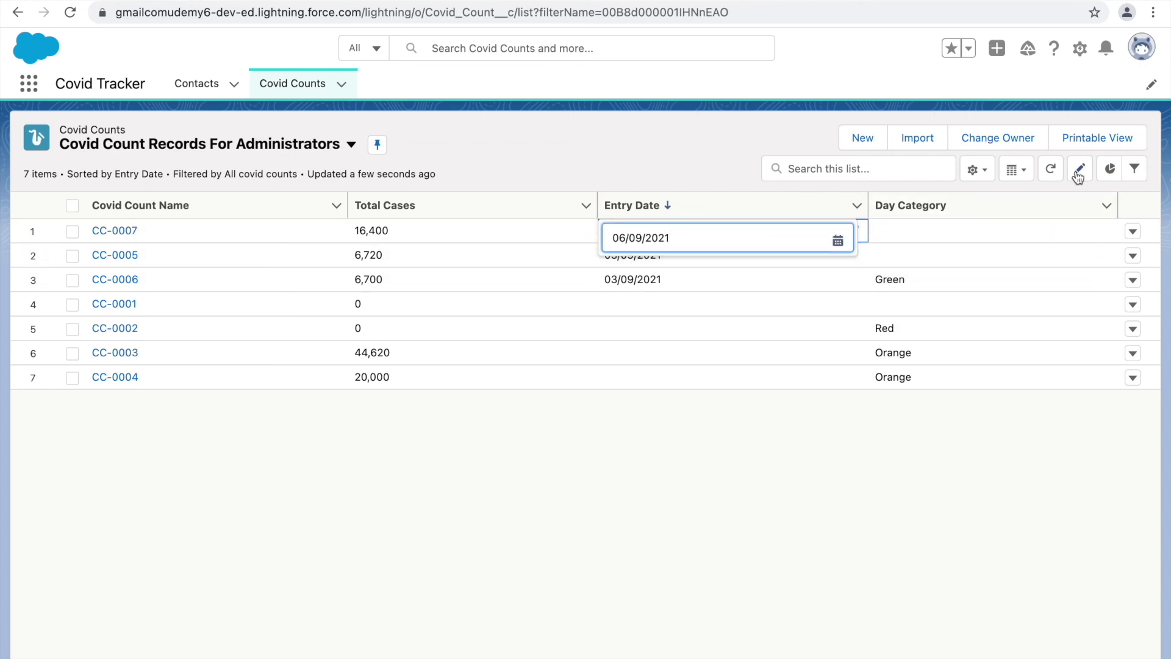
double_click(690, 244)
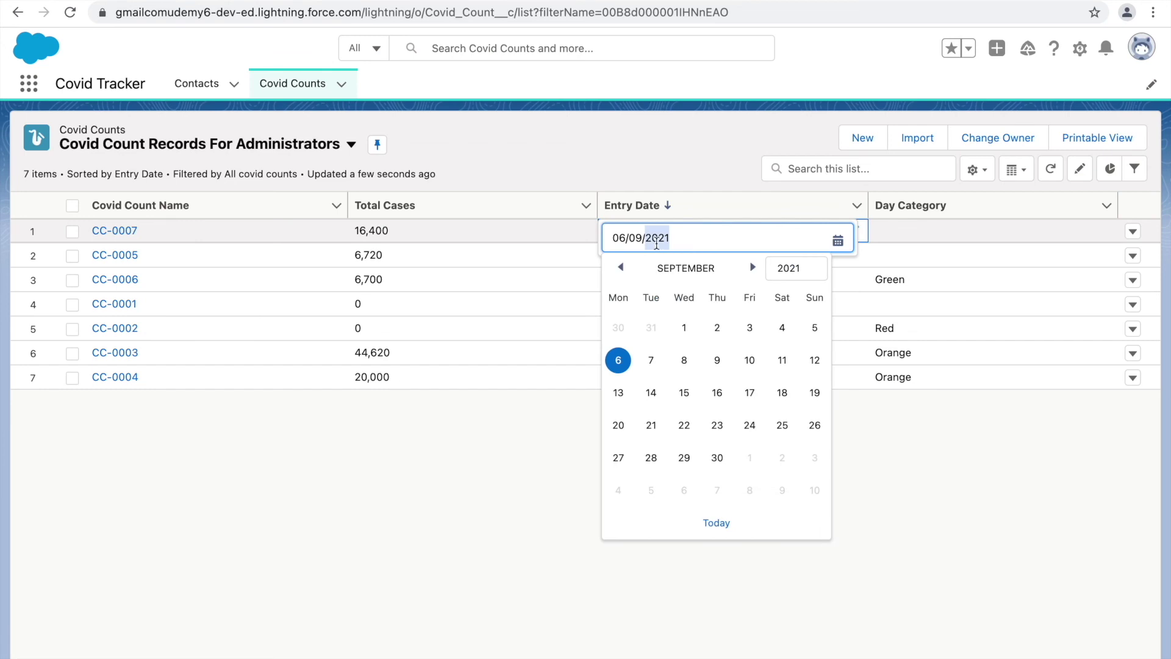
click(457, 473)
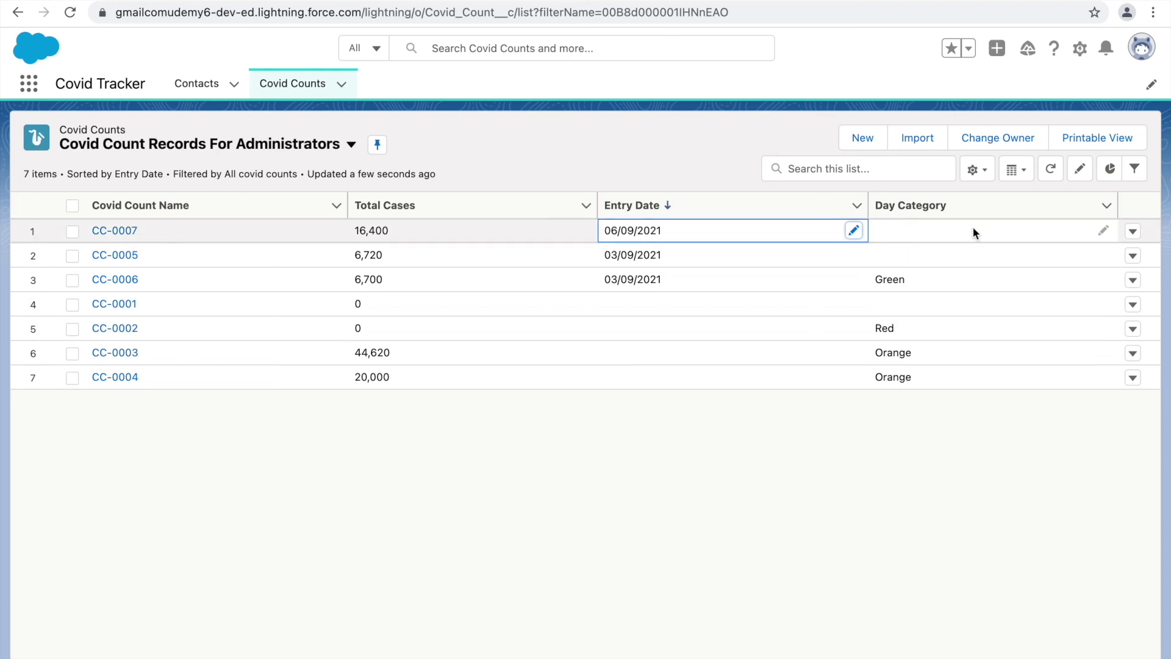
Set the Day Category inline to Red for CC-0007 and Orange for CC-0005
click(1104, 231)
click(986, 243)
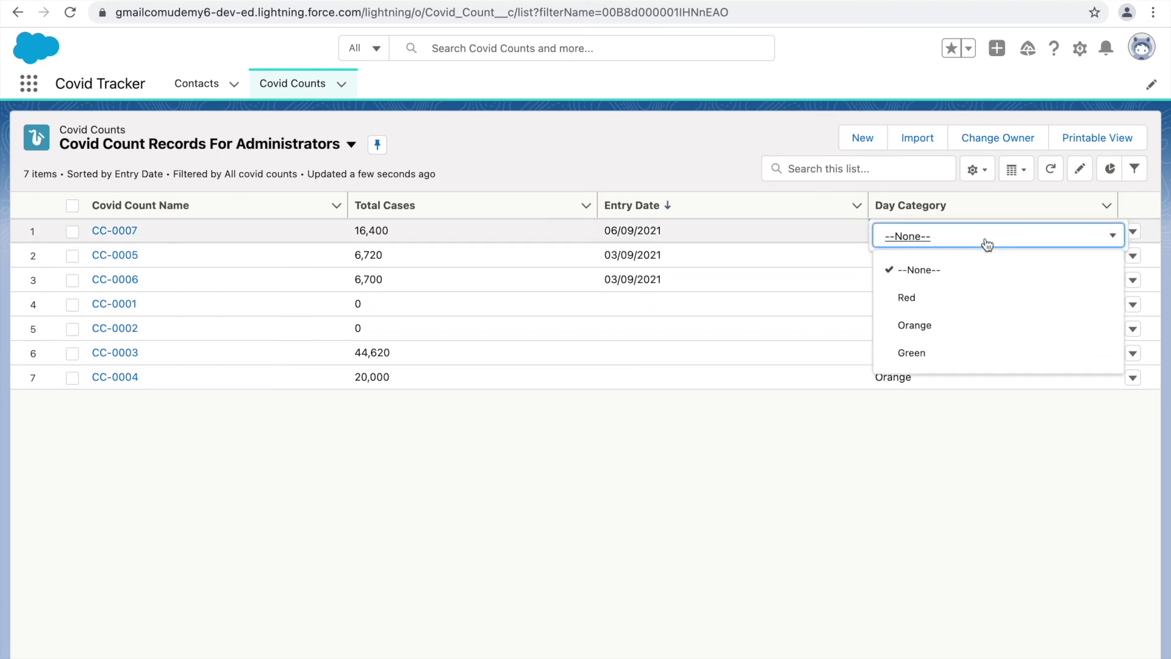
click(933, 302)
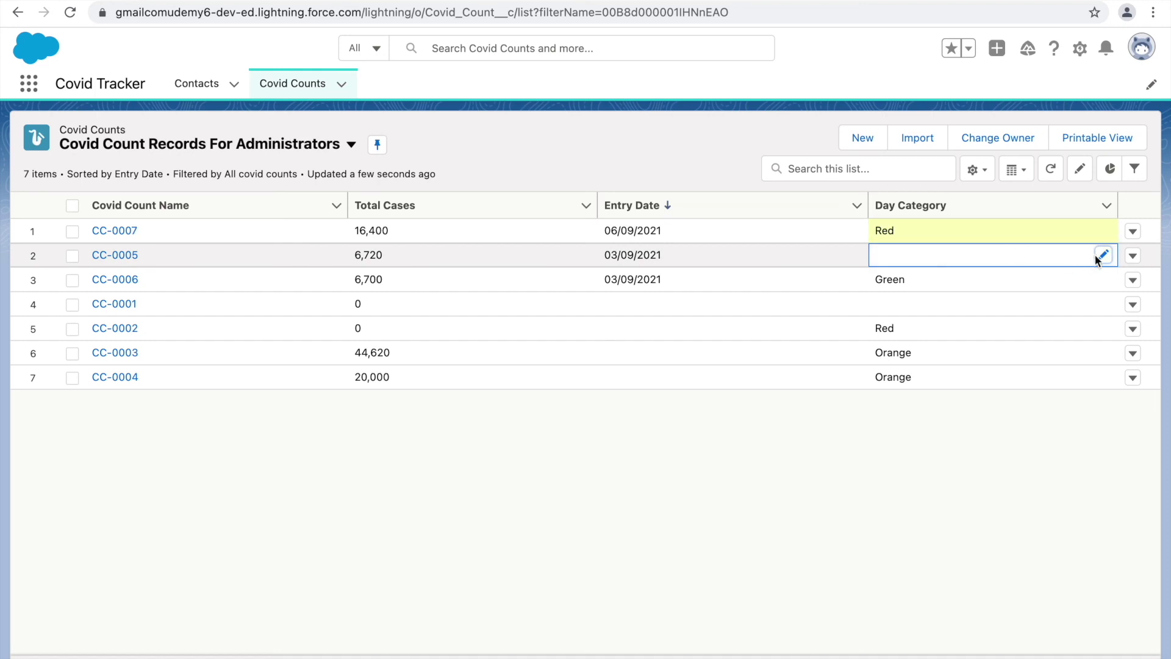
click(1101, 255)
click(982, 269)
click(933, 346)
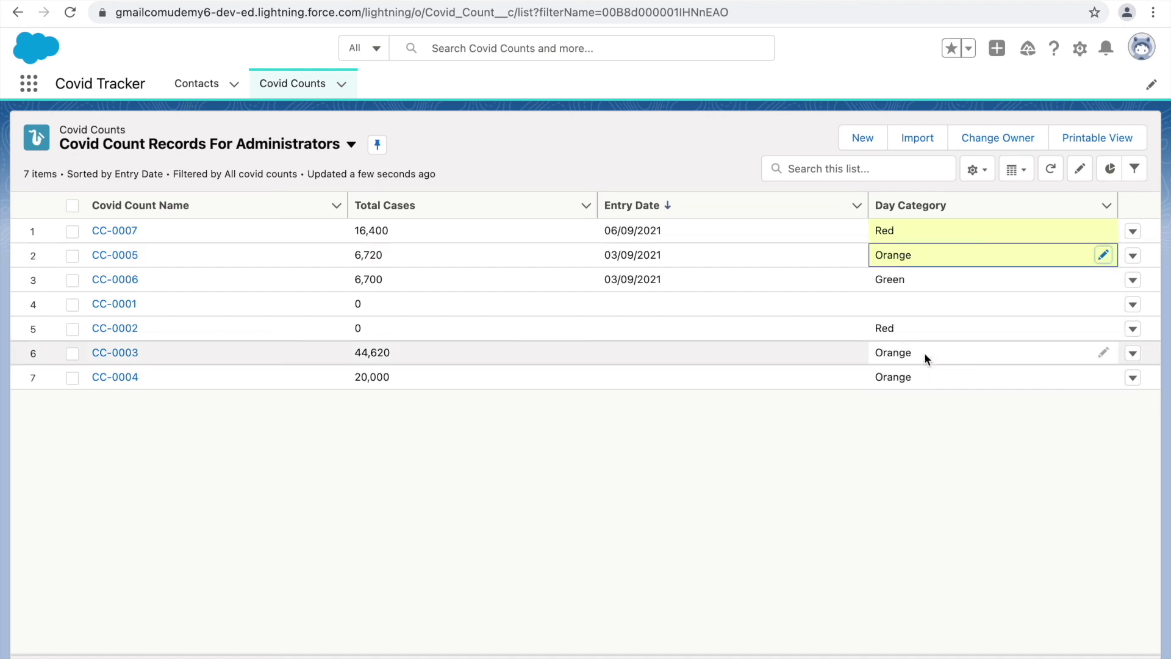
Set the Day Category of both CC-0001 and CC-0006 to Red inline
click(1102, 304)
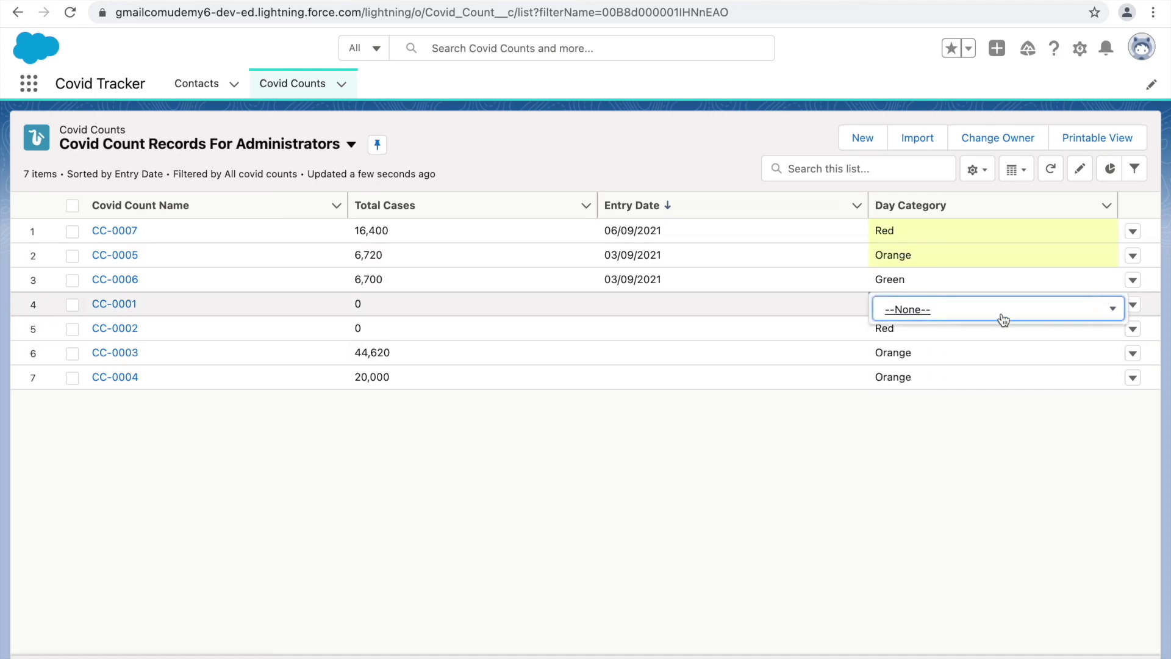
click(1000, 316)
click(943, 381)
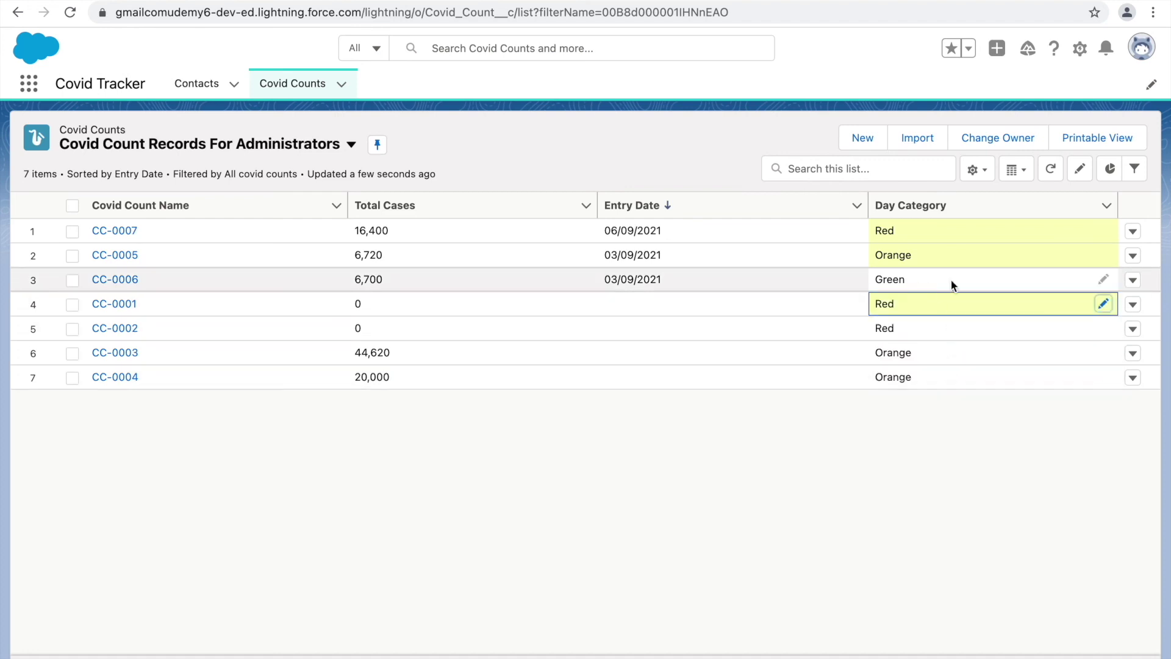
click(1102, 280)
click(917, 284)
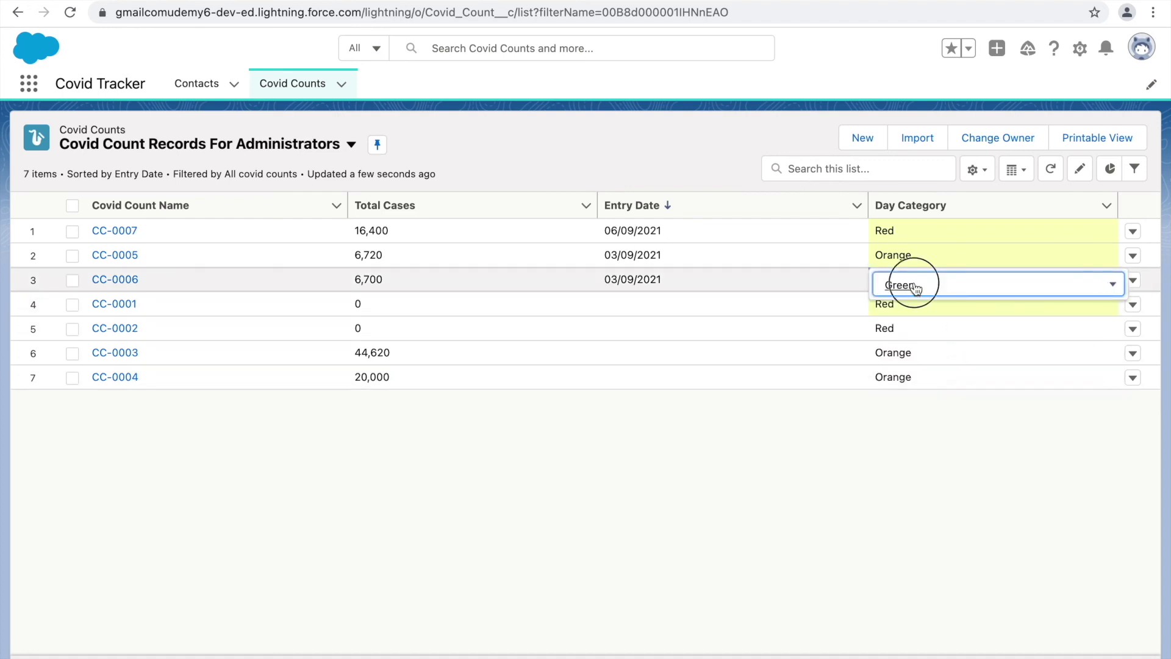
click(906, 346)
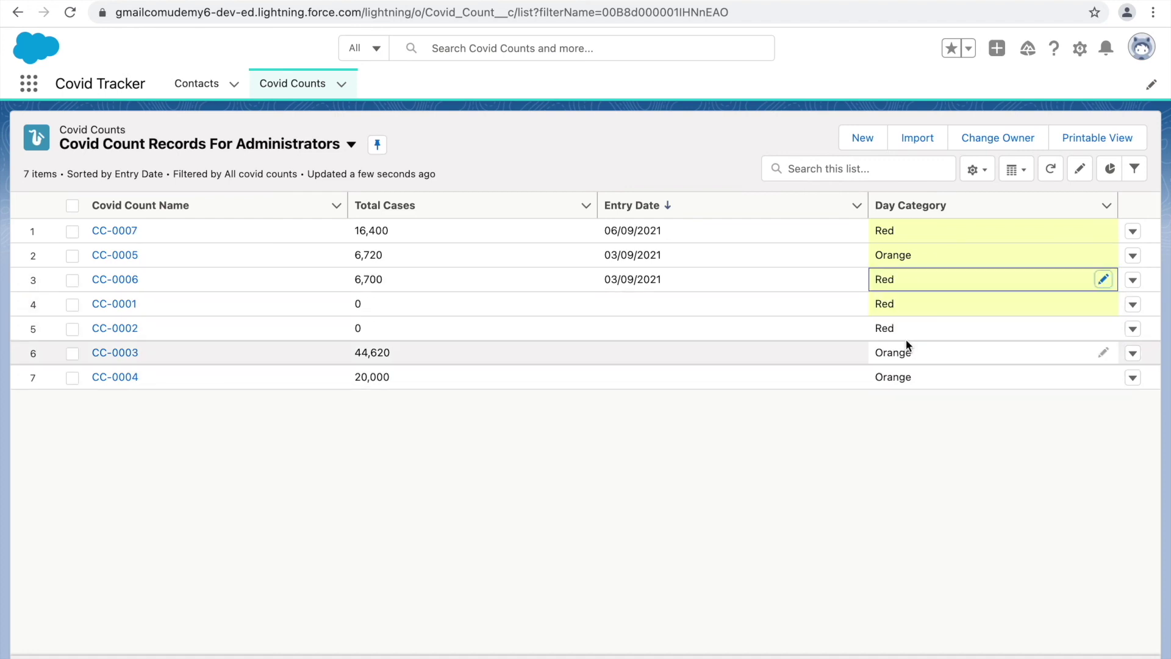
Set the Entry Date of CC-0001 to 01/09/2021 inline
click(852, 304)
click(641, 317)
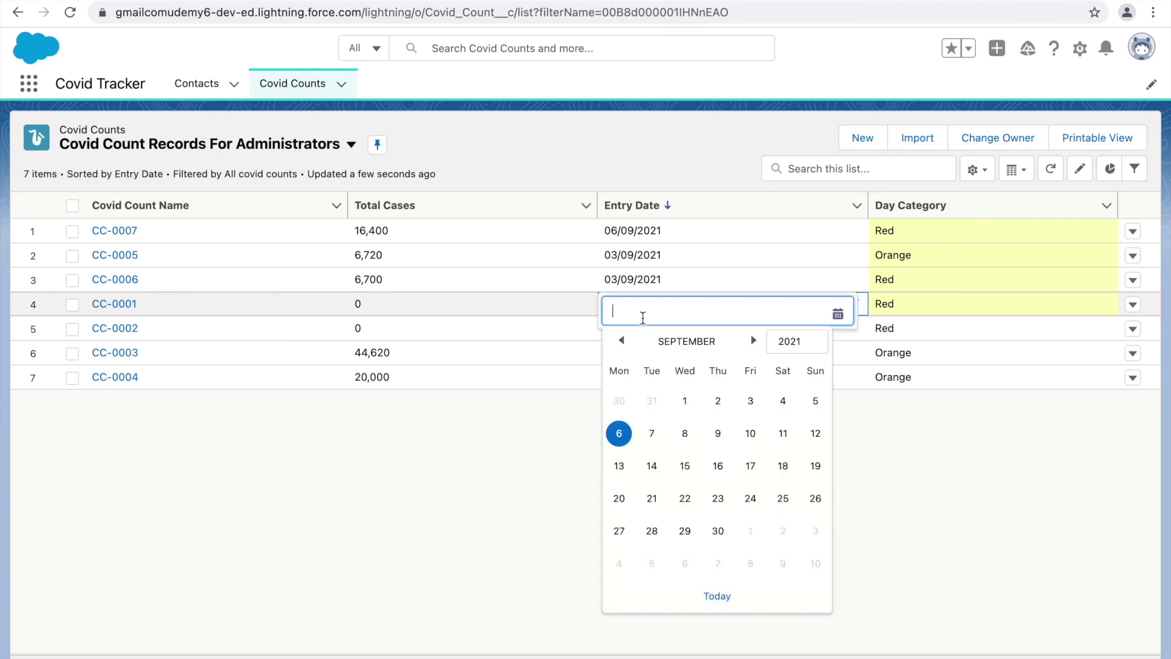
click(692, 405)
click(803, 336)
Set the Entry Date of CC-0002 to 16/09/2021 and save all inline edits, refreshing the list
click(853, 328)
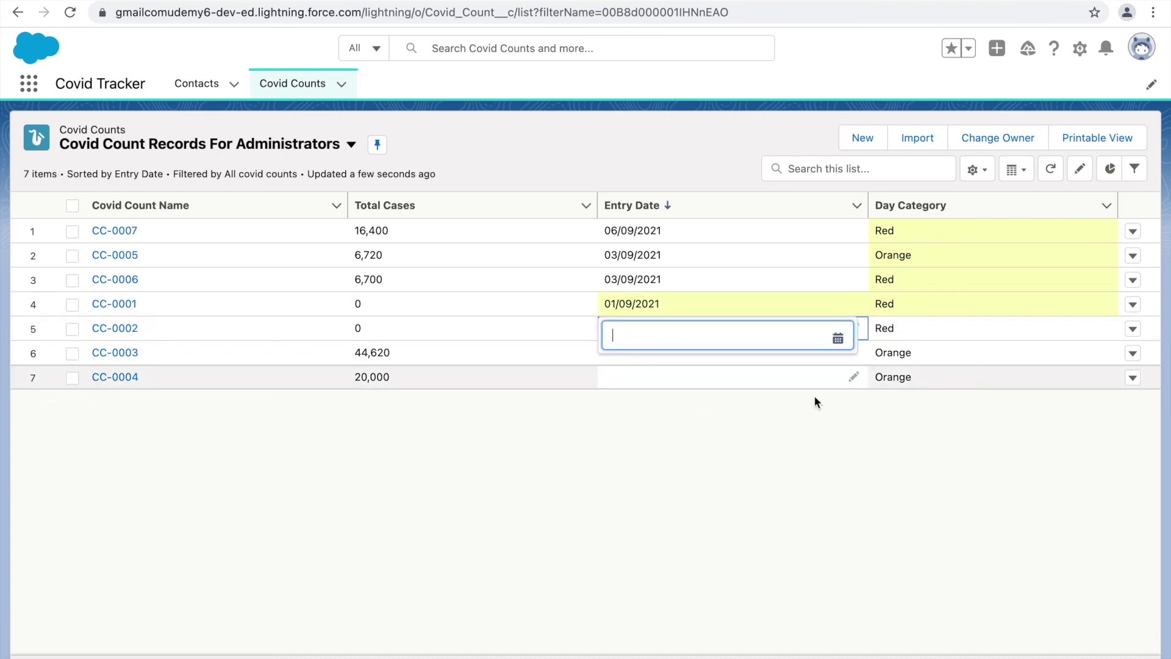
click(749, 337)
click(716, 491)
click(671, 441)
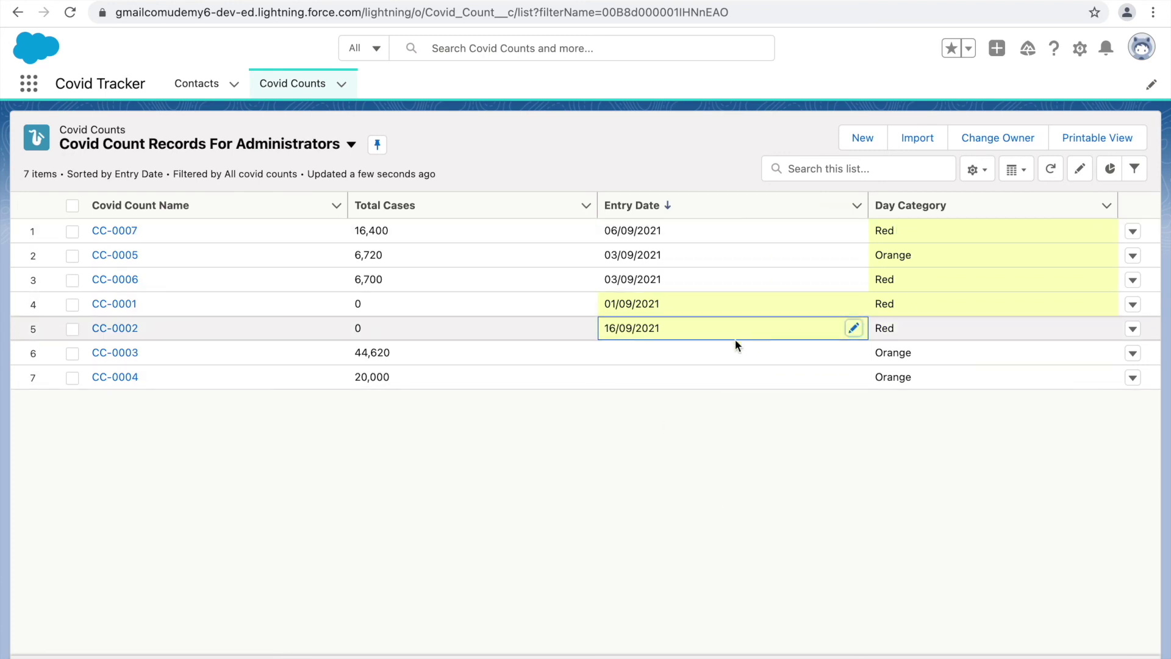
click(619, 653)
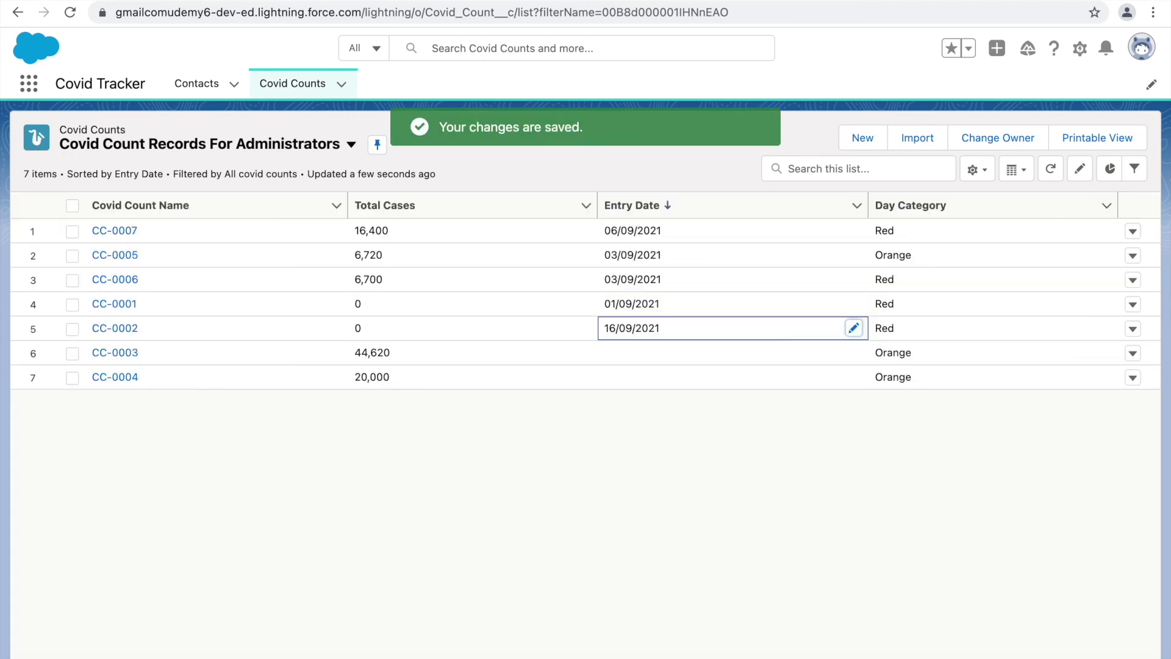
click(1050, 169)
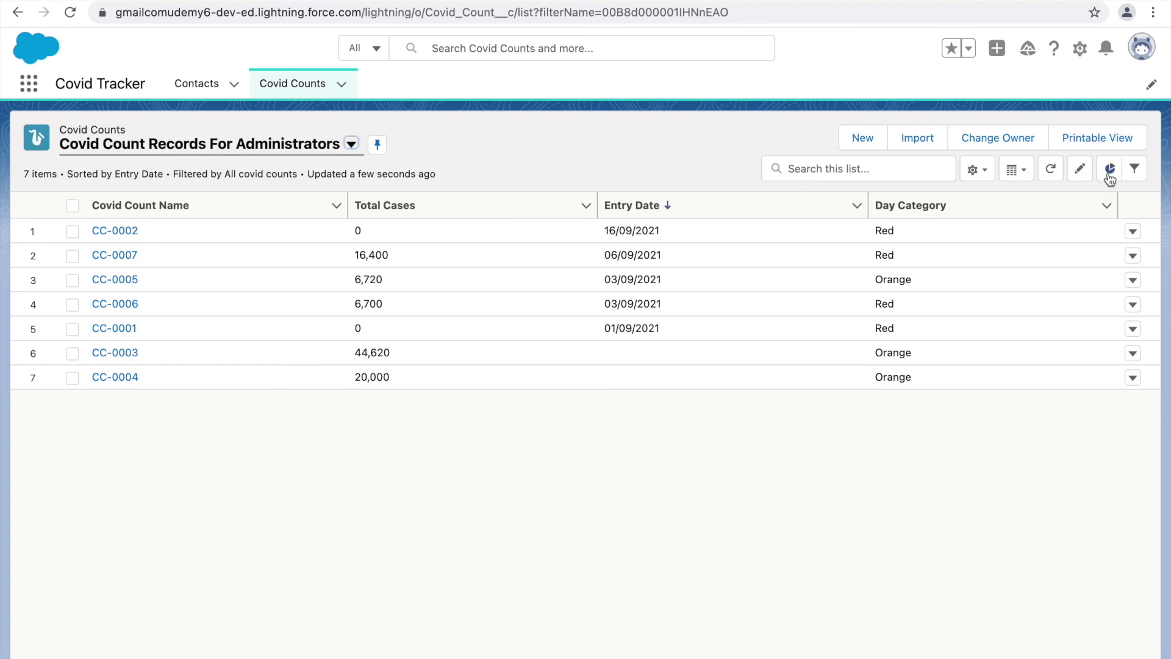
Start a new list view chart named Covid Count Chart with the Donut Chart type
click(1109, 177)
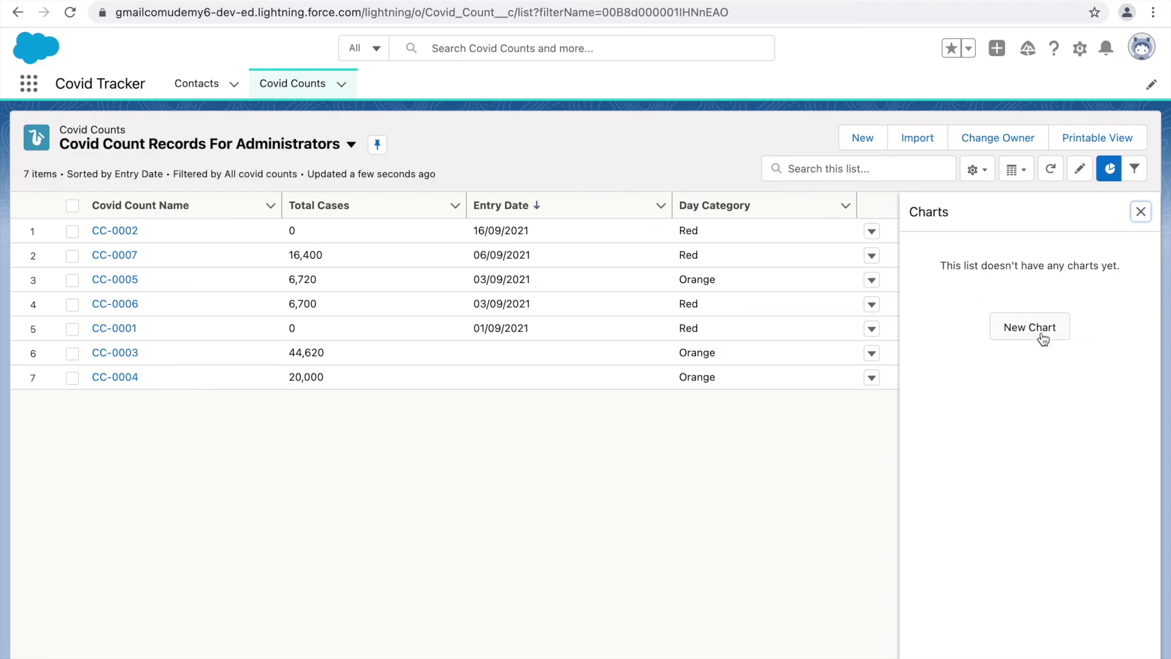
click(1027, 336)
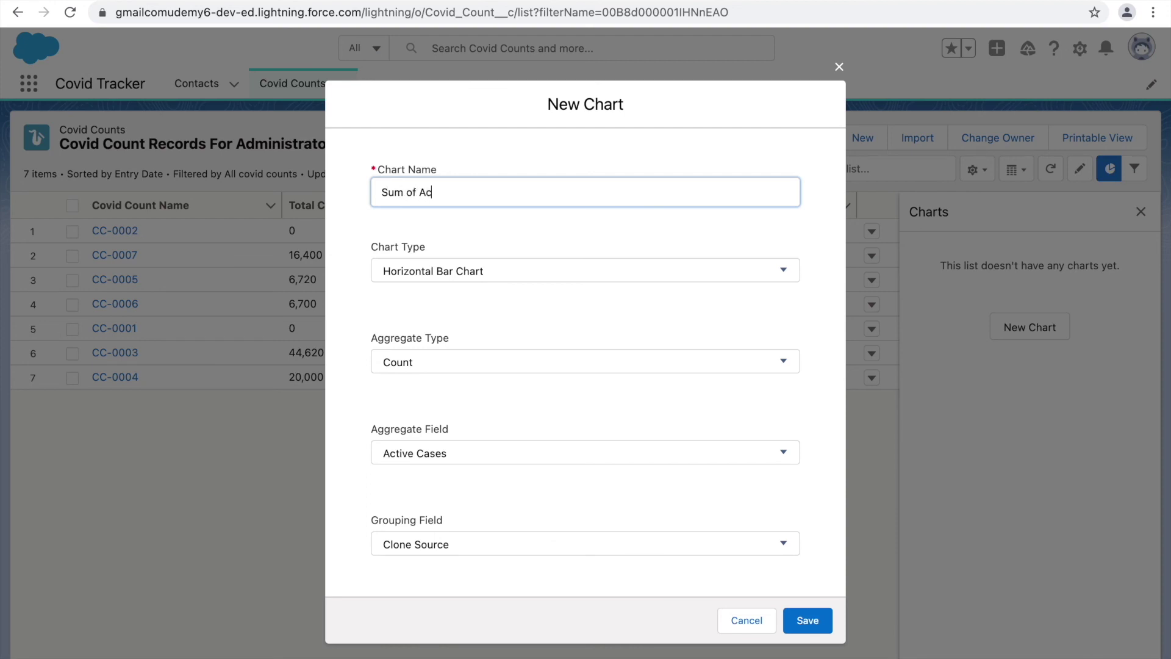
key(ctrl+a)
key(BackSpace)
click(539, 271)
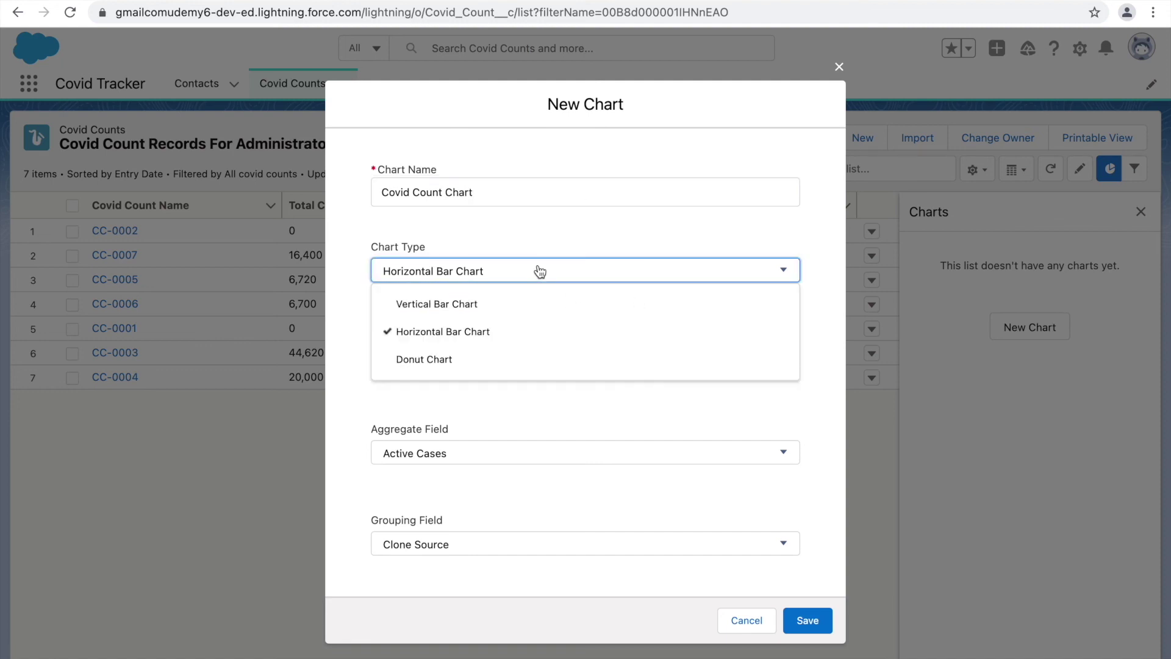
click(448, 359)
Set the chart to aggregate the Sum of Total Cases grouped by Day Category, and save it
click(473, 365)
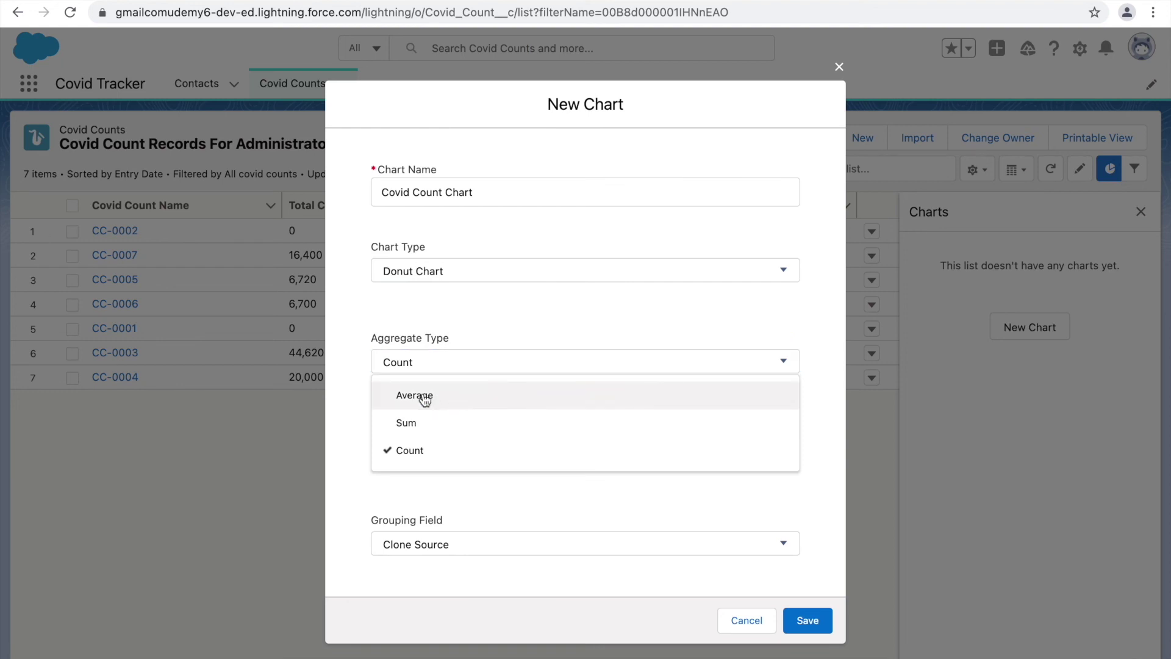
click(411, 422)
click(441, 466)
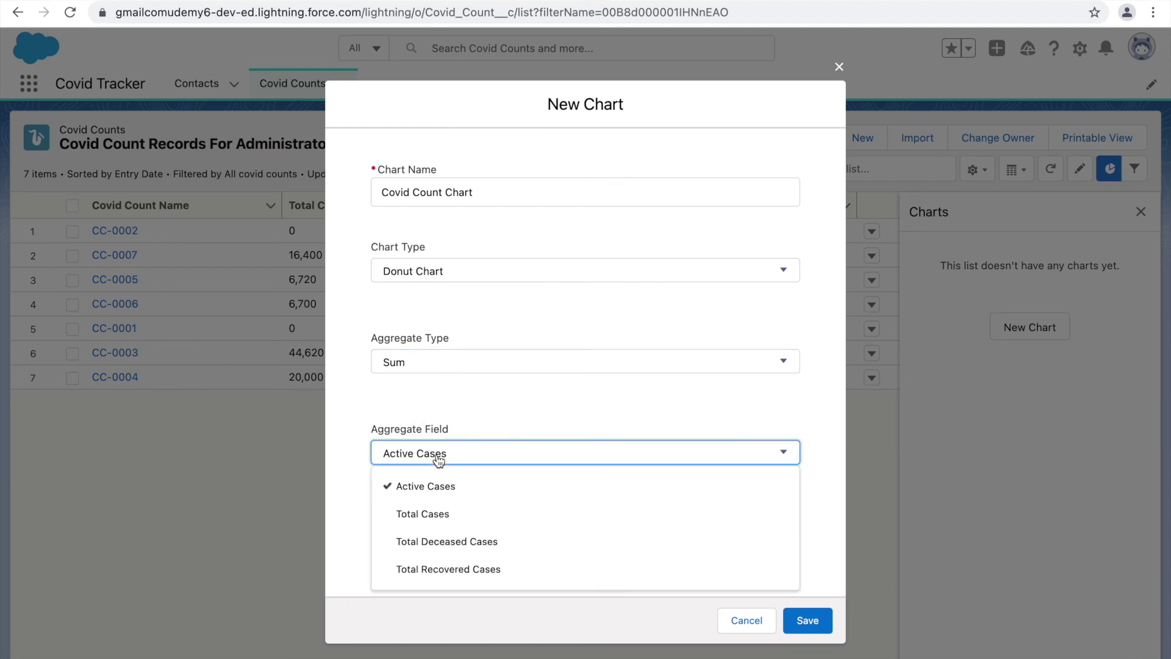
click(424, 512)
click(463, 553)
scroll(460, 433, down, 1)
click(438, 376)
click(455, 476)
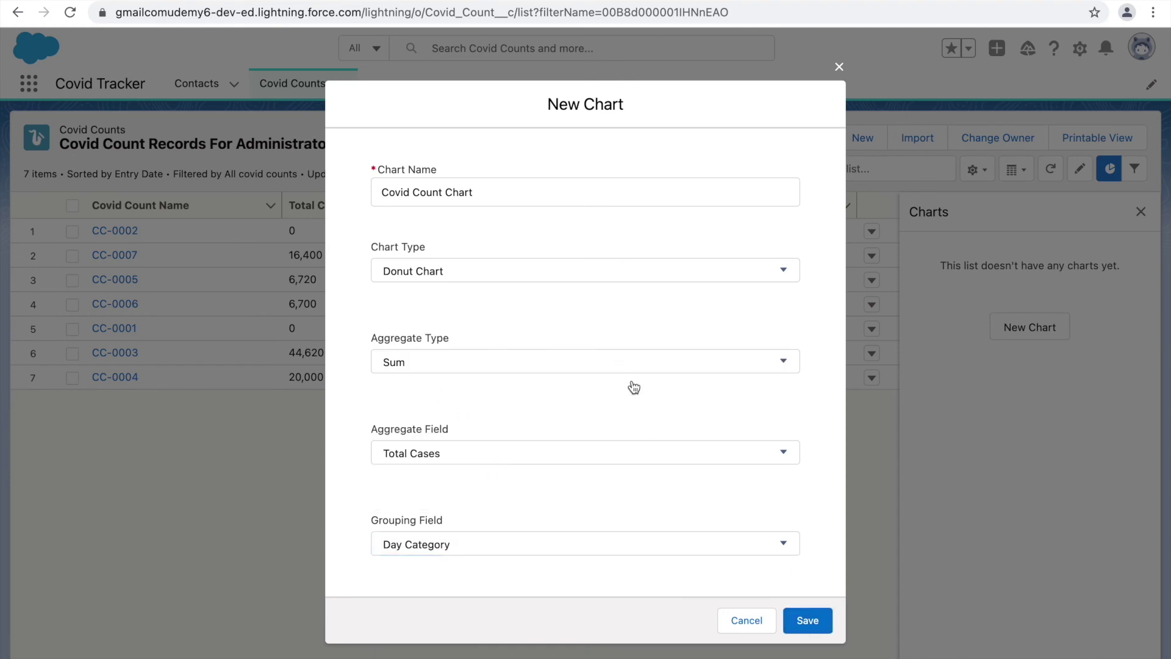
click(810, 618)
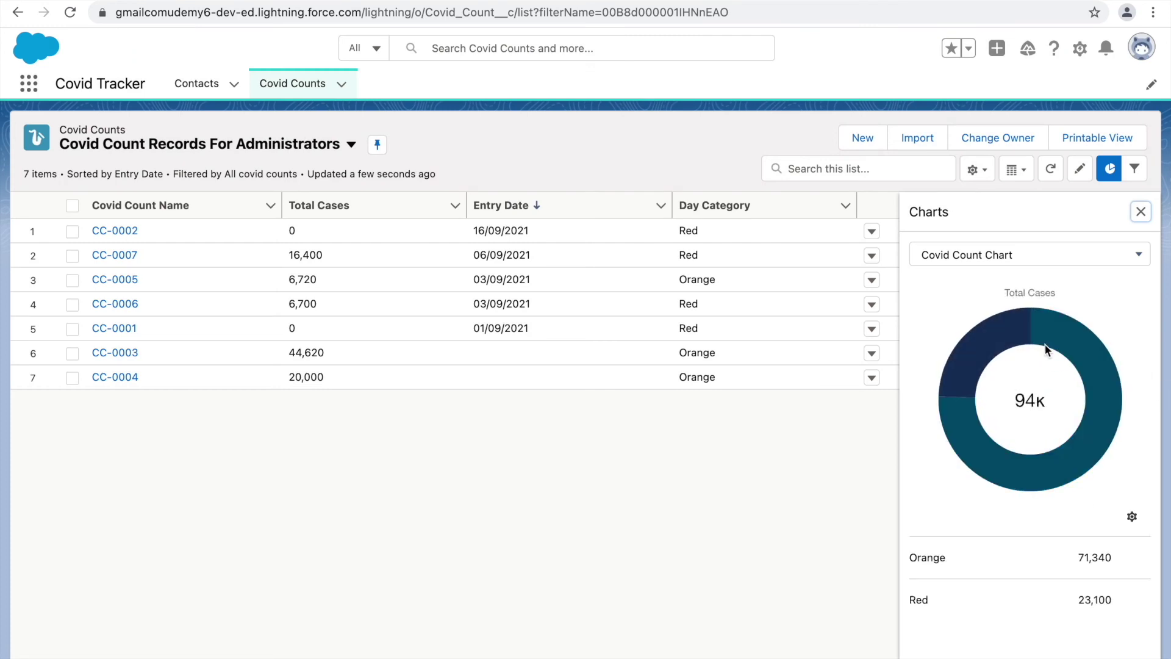
Examine the donut chart's Day Category segments, the list of available charts, and the chart's display and management options
mouse_move(993, 338)
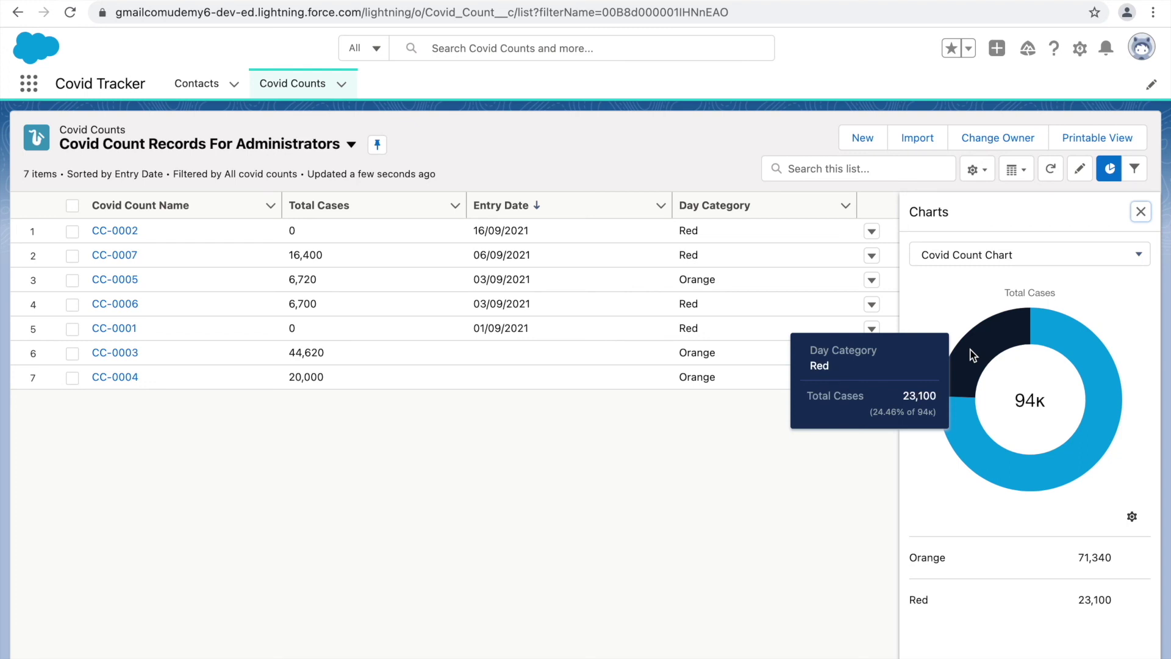
mouse_move(1070, 338)
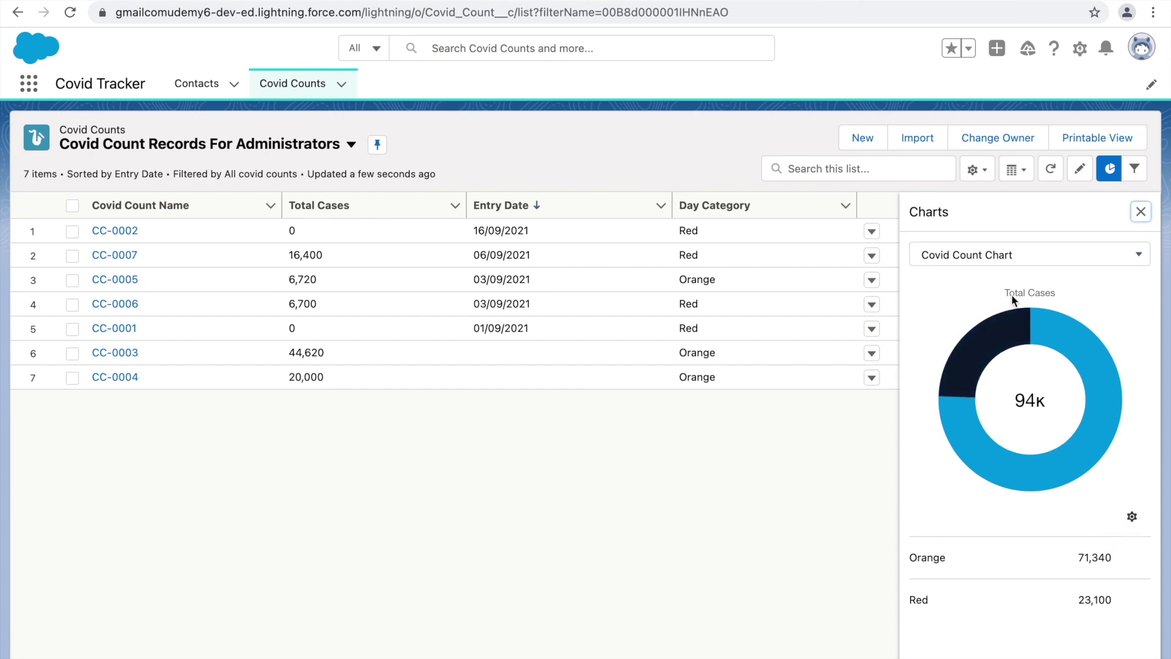
click(1061, 262)
click(1082, 262)
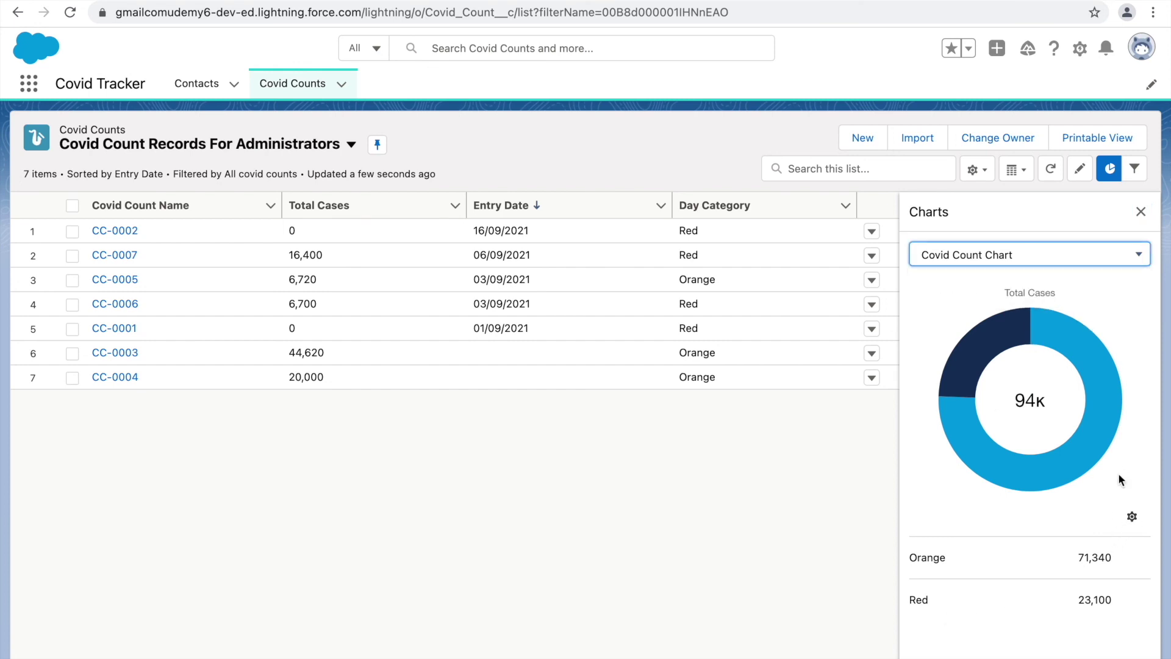
click(1131, 519)
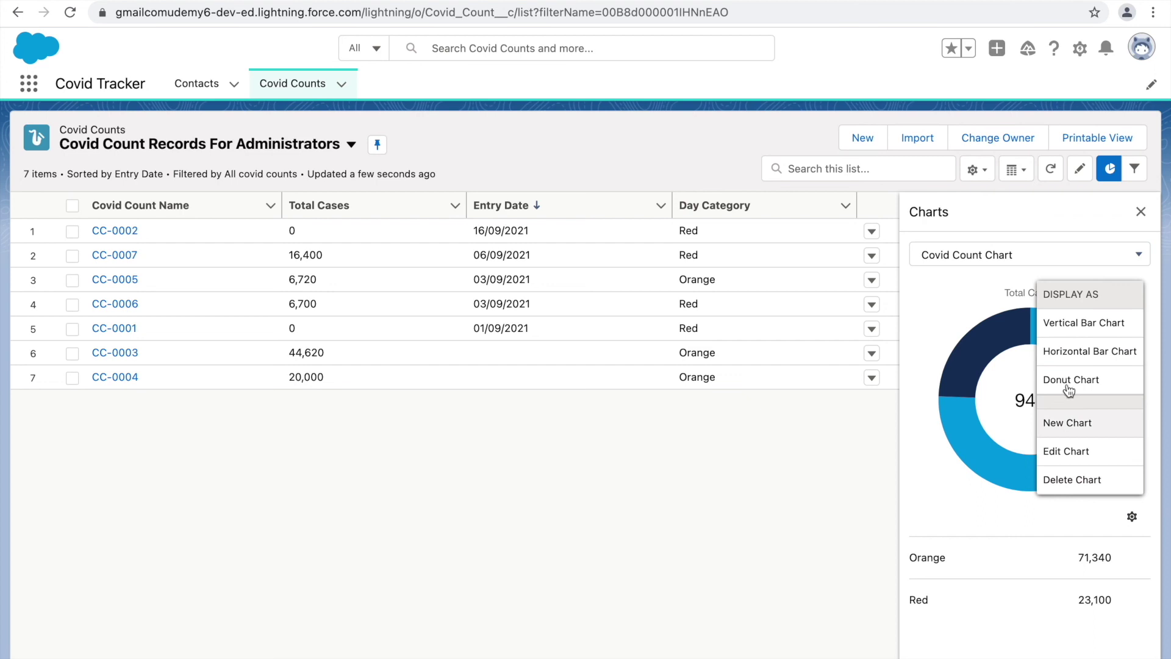
Display the Covid Count Chart as a Vertical Bar Chart, then as a Horizontal Bar Chart, and examine its Day Category bars
click(1077, 329)
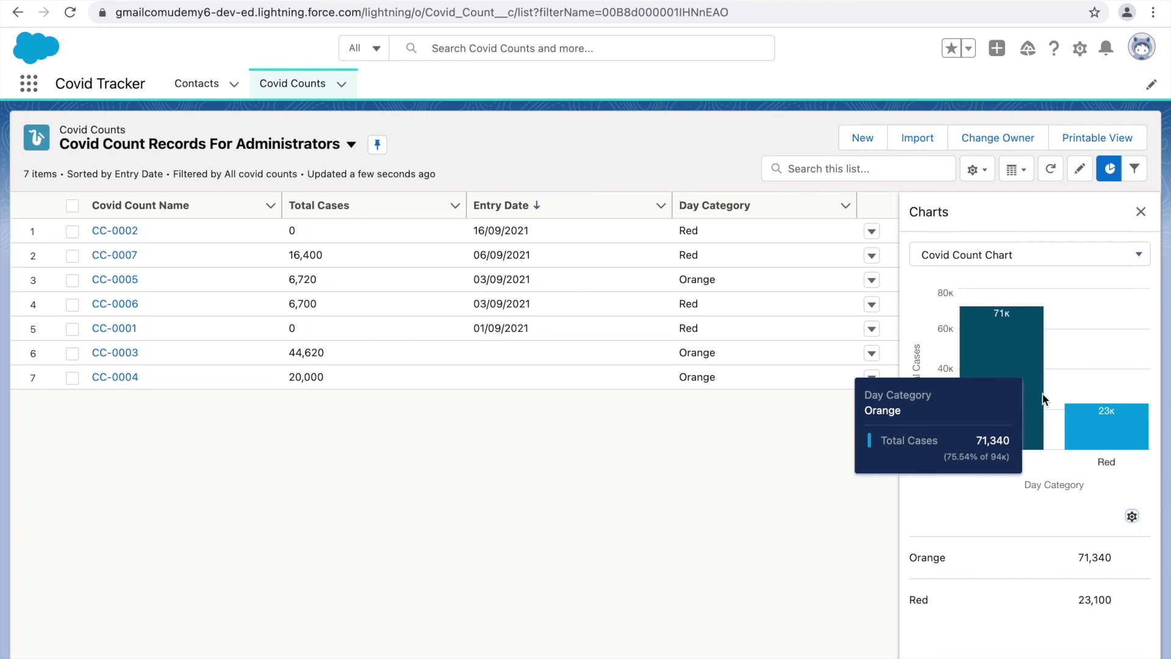
click(1131, 516)
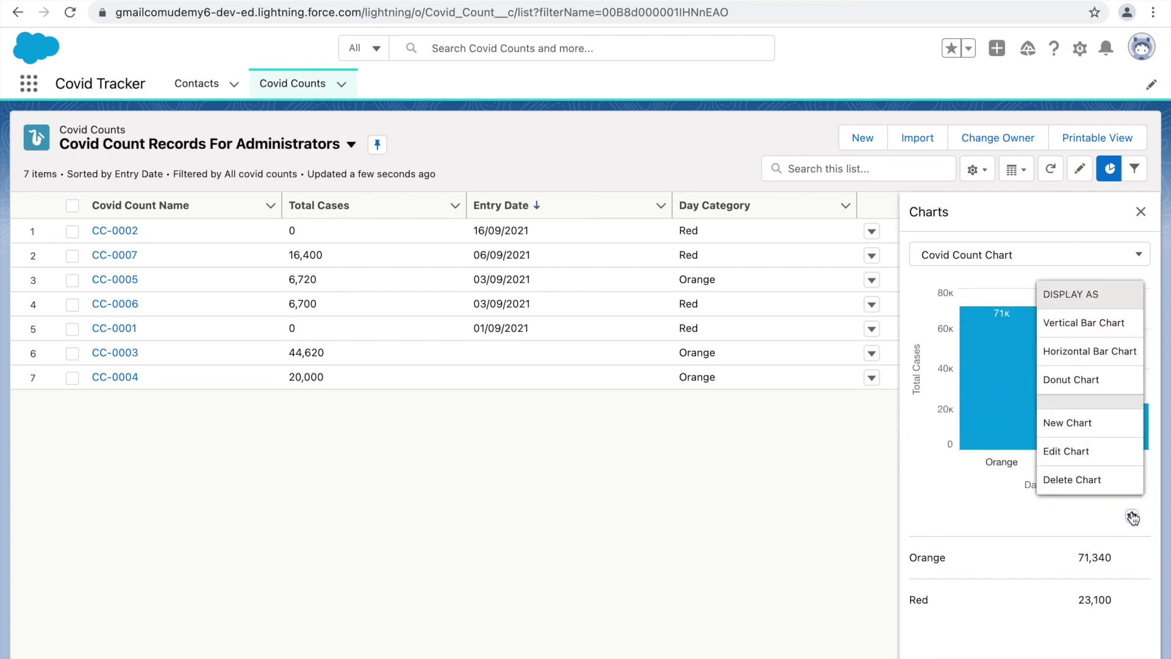
click(1078, 356)
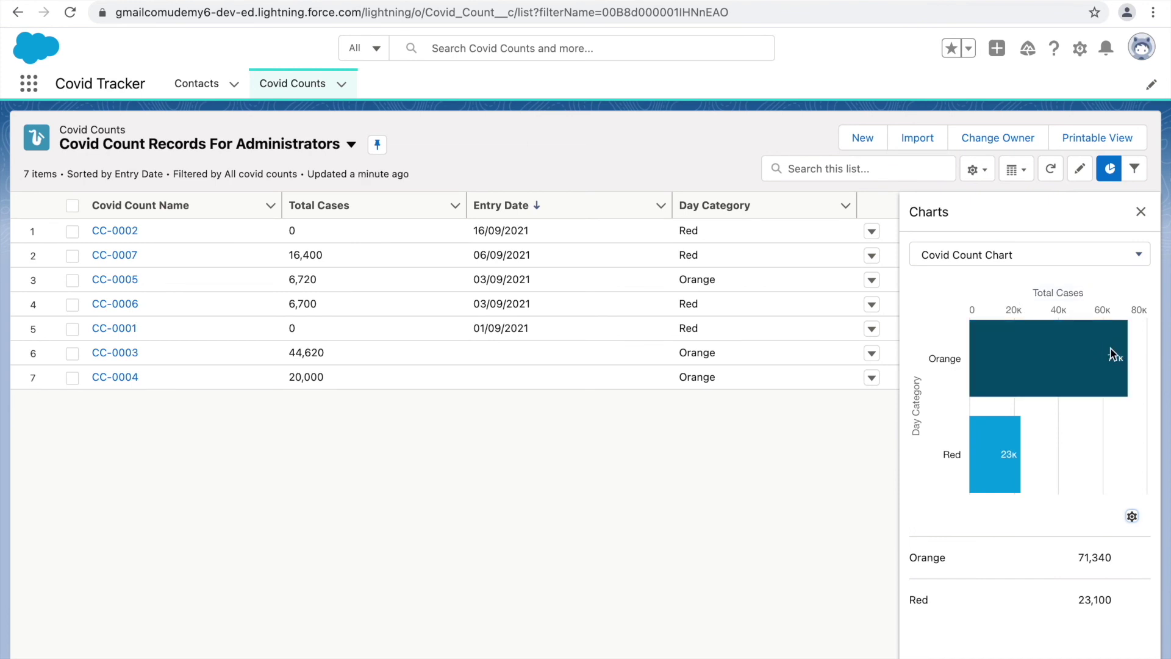
mouse_move(1105, 355)
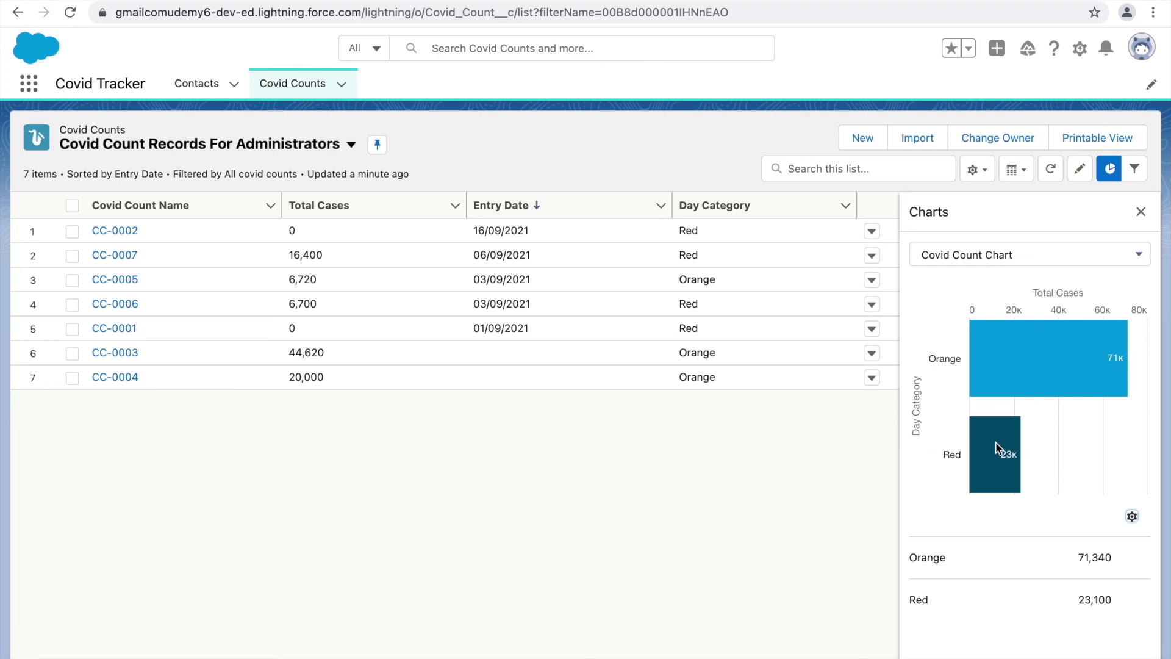
mouse_move(1059, 364)
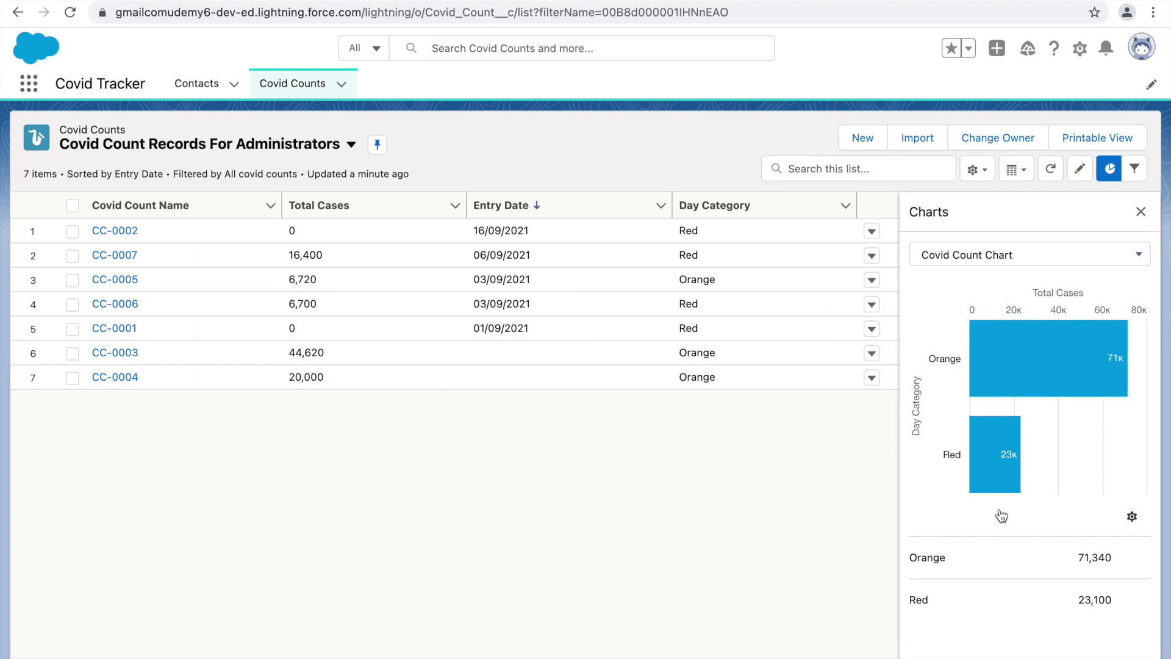
Change the Covid Count Chart's Aggregate Type to Average, save it, and hide the charts
click(1132, 517)
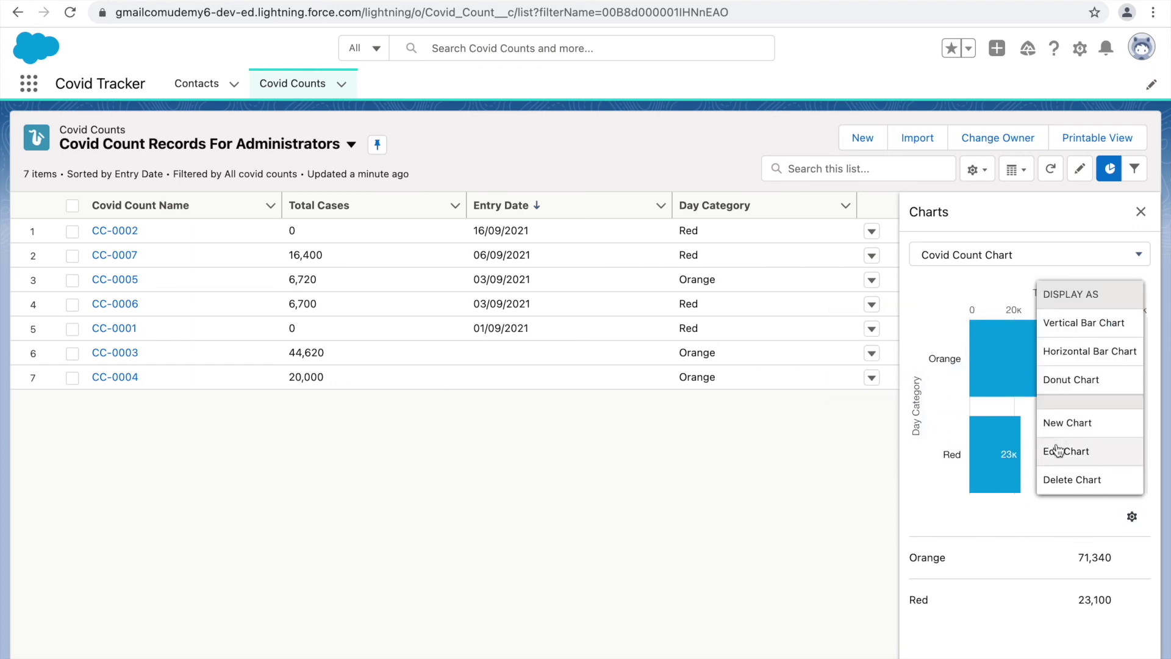
click(1079, 451)
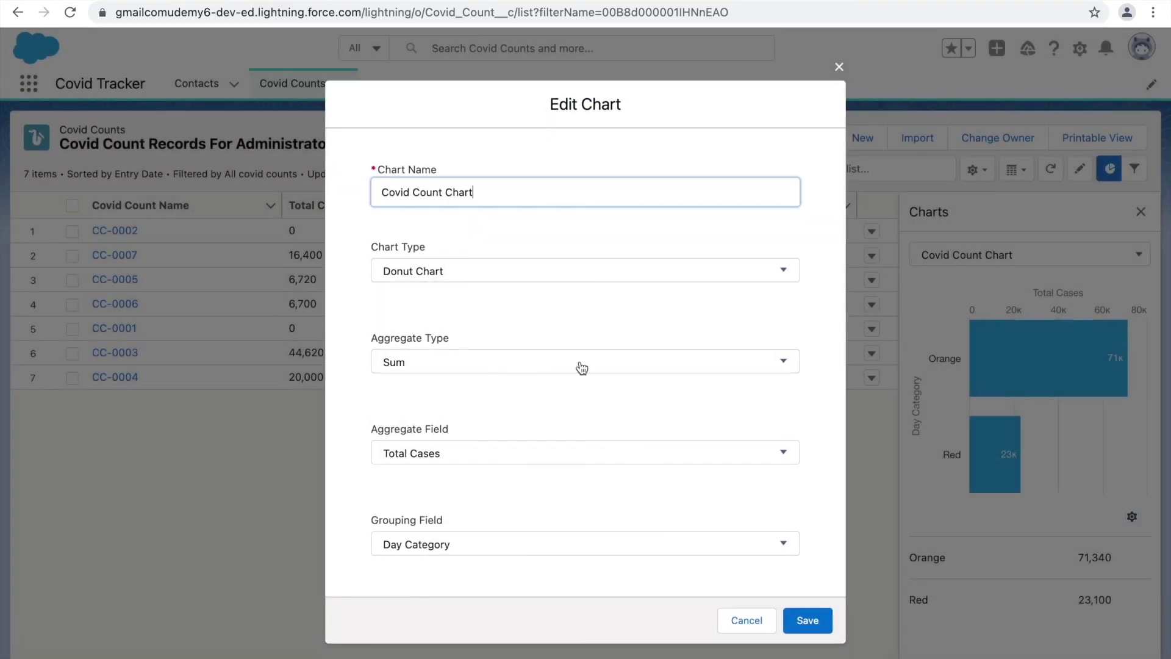
click(460, 359)
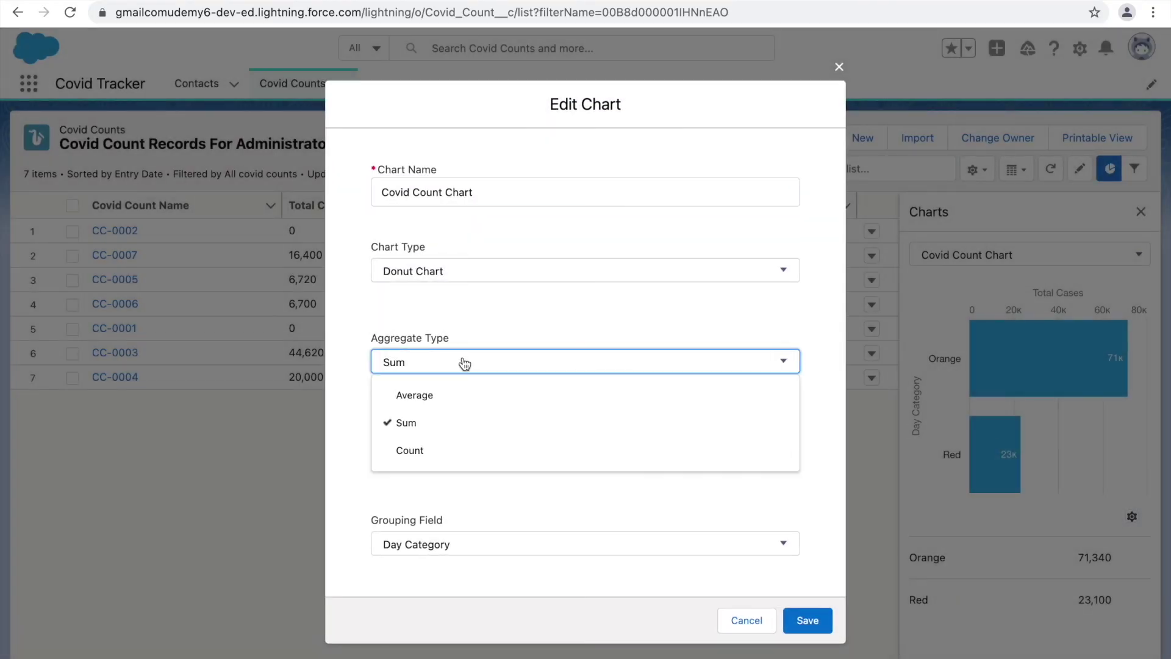
click(419, 401)
click(807, 617)
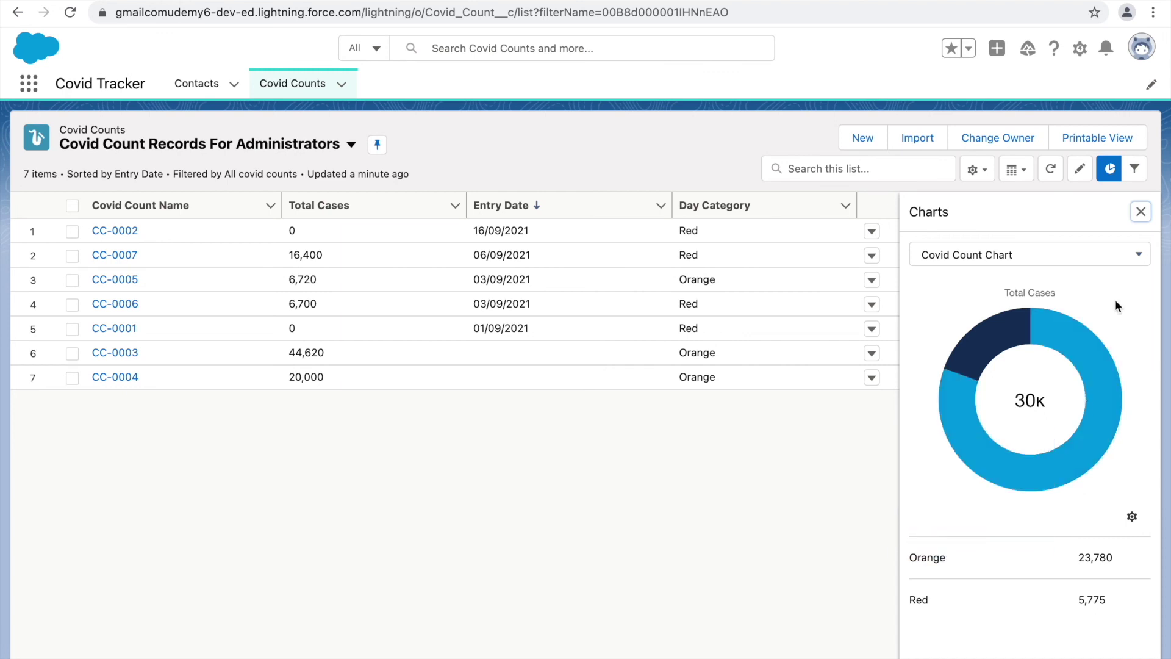
click(1111, 172)
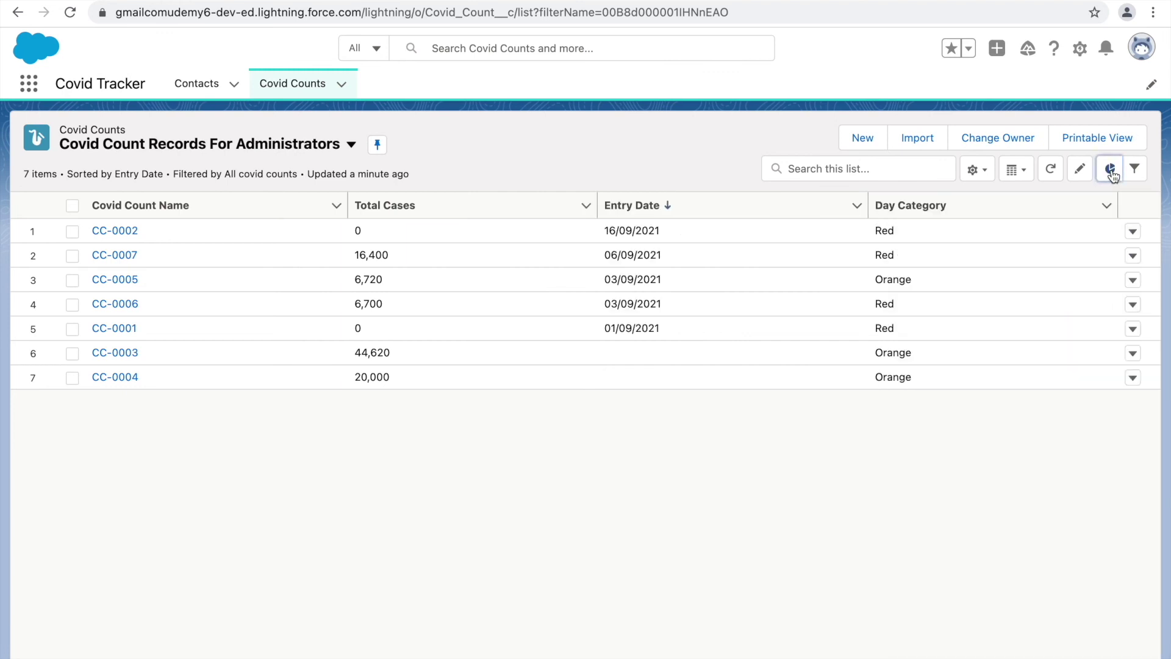
Review the list view's filters, hide them again, and bring up the list view's management options
click(1136, 177)
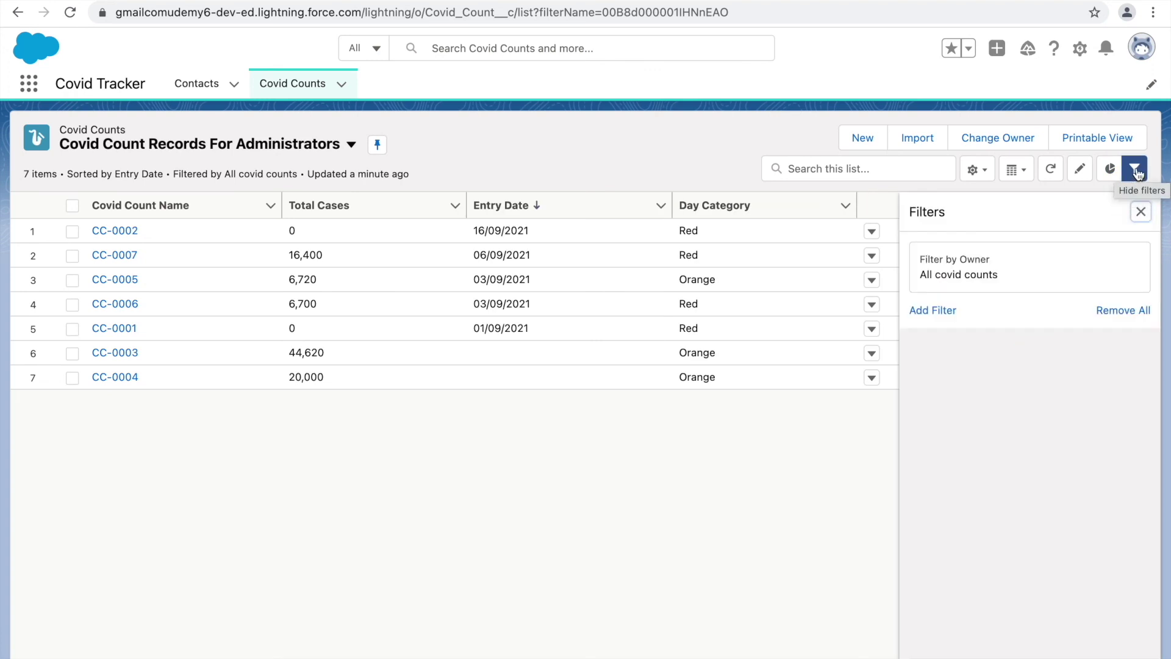
click(1135, 179)
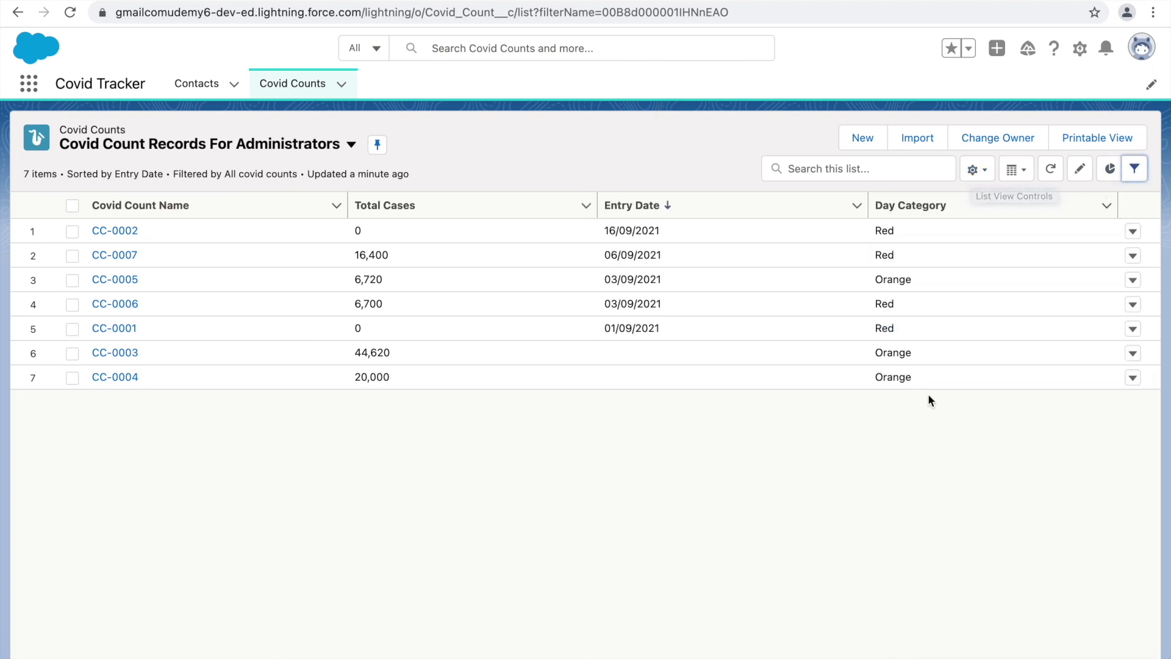
click(974, 175)
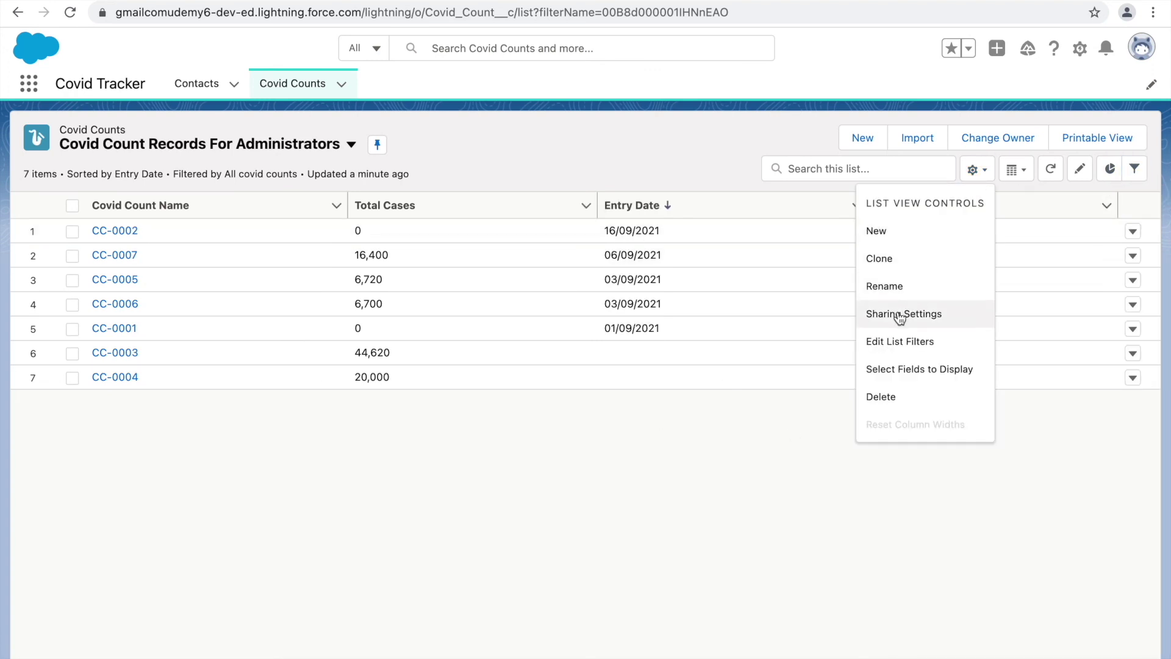